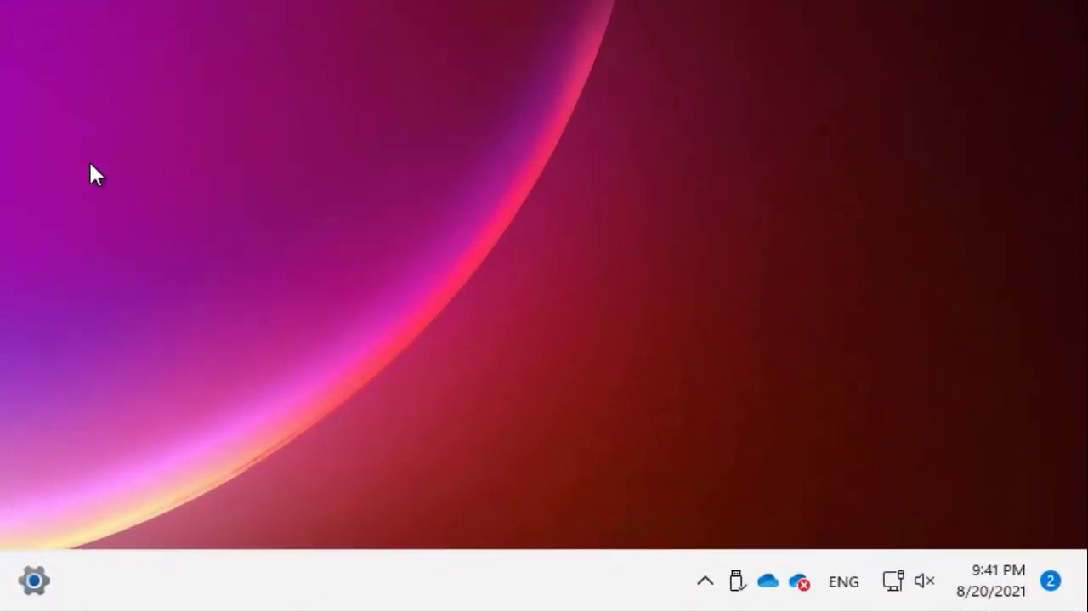
# Step: Open Windows Security from the hidden notification-area icons, and show those hidden icons again
pyautogui.click(706, 584)
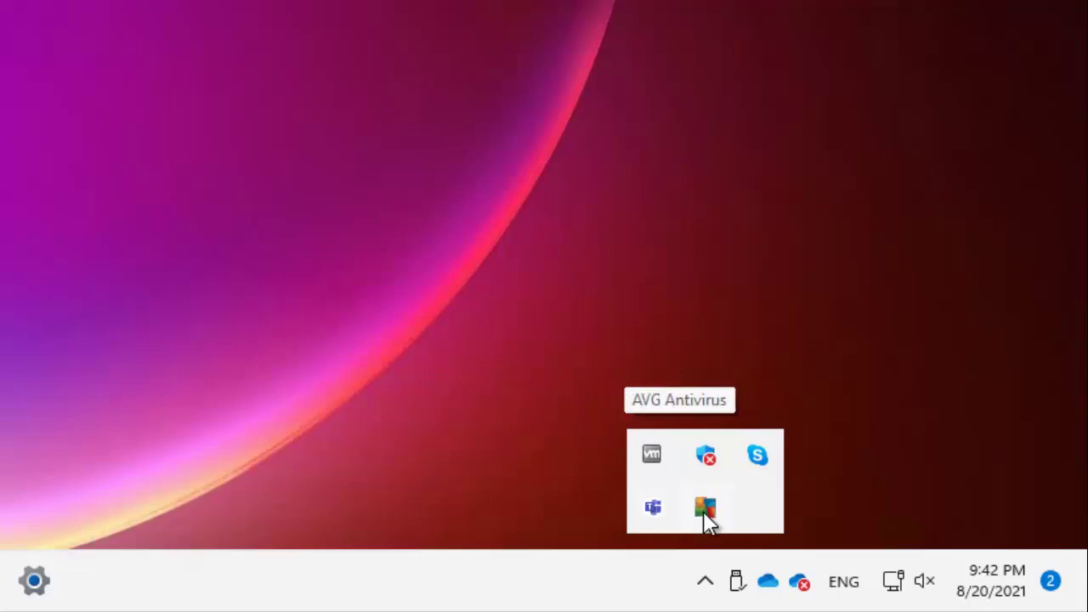
pyautogui.click(708, 459)
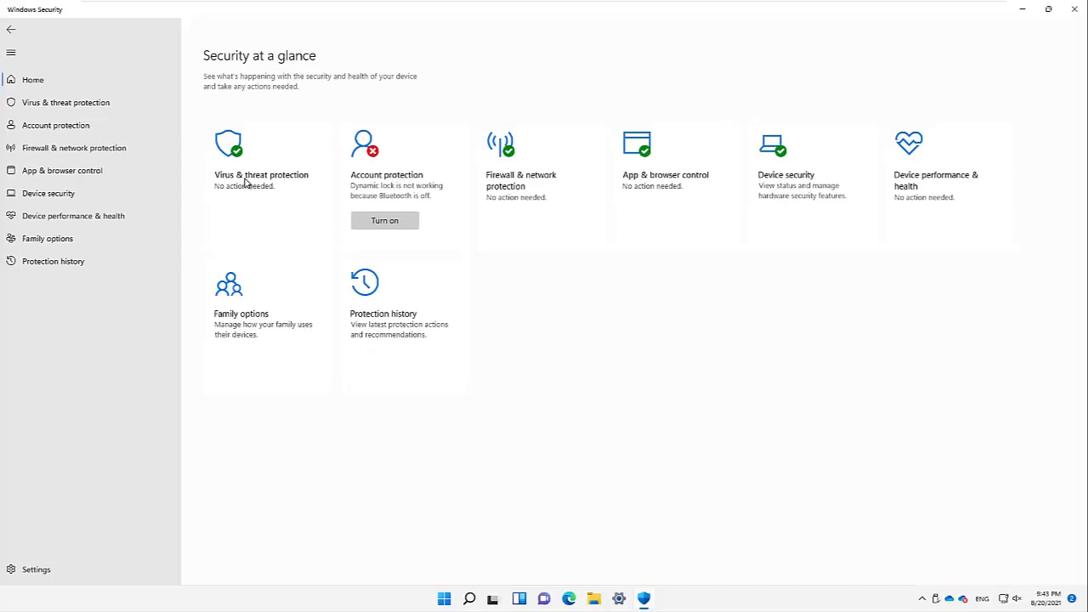
pyautogui.click(922, 598)
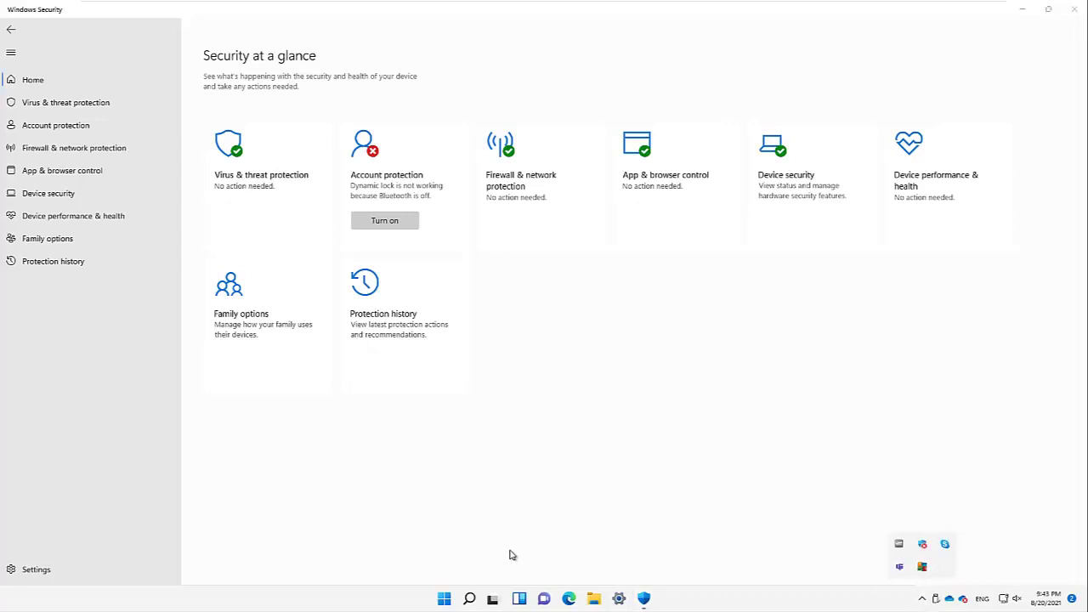
# Step: Switch to Microsoft Edge, search the web for ninite and open the ninite.com website
pyautogui.click(570, 594)
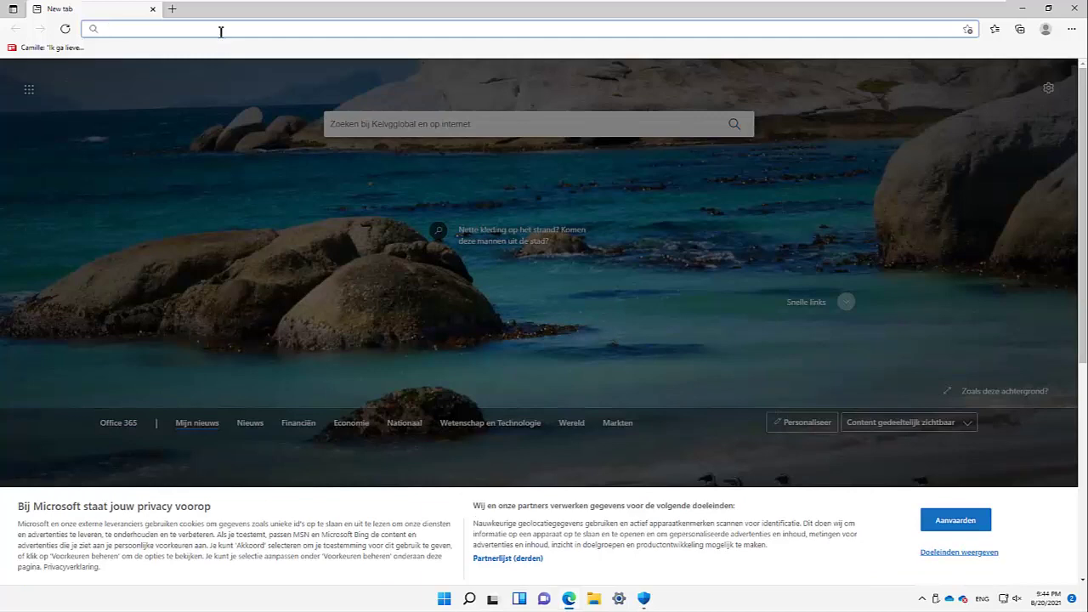
pyautogui.write('ninite')
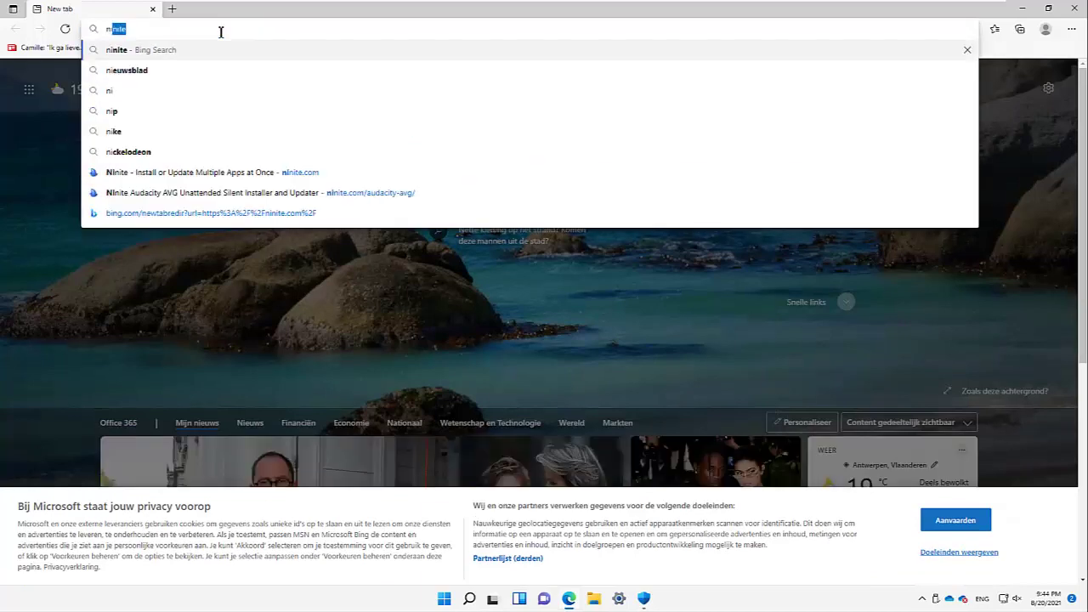
pyautogui.press('Return')
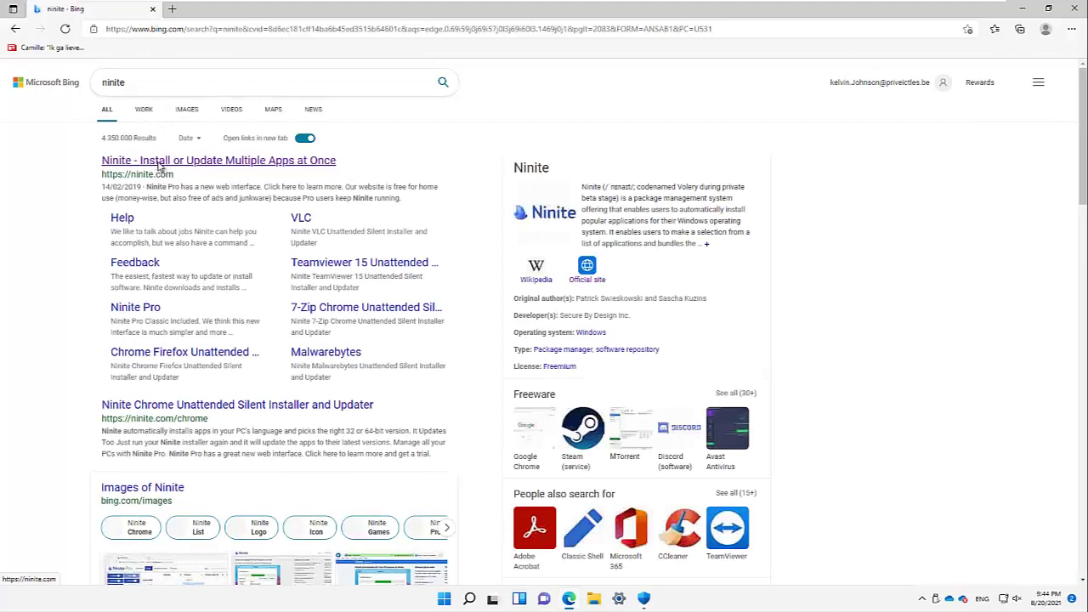
pyautogui.click(158, 164)
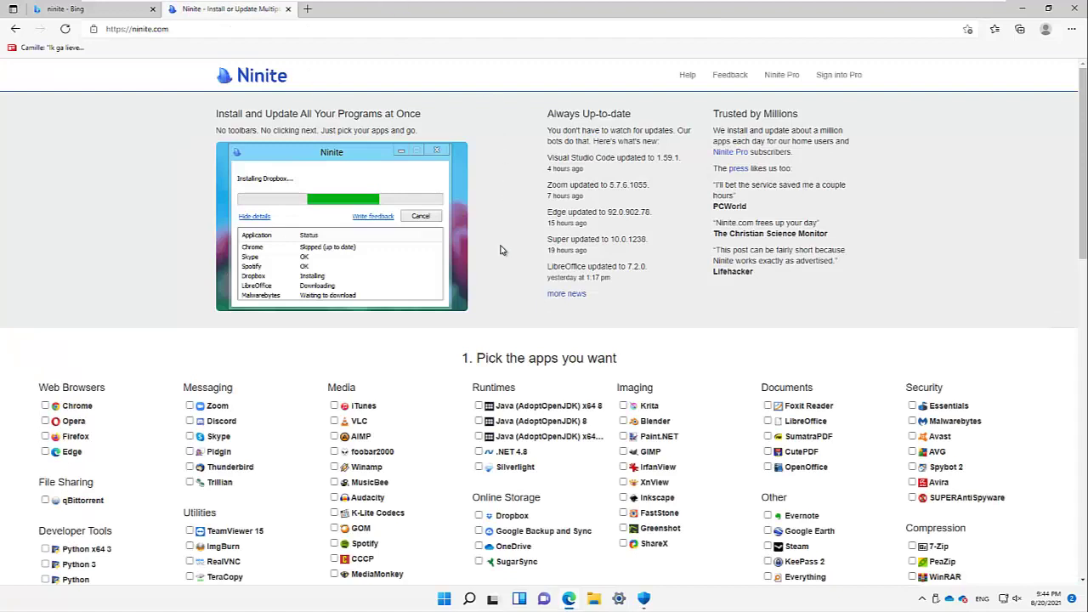
# Step: Choose AVG, Chrome, Zoom and VLC as the apps to include in the Ninite installer
pyautogui.scroll(-2, 499, 250)
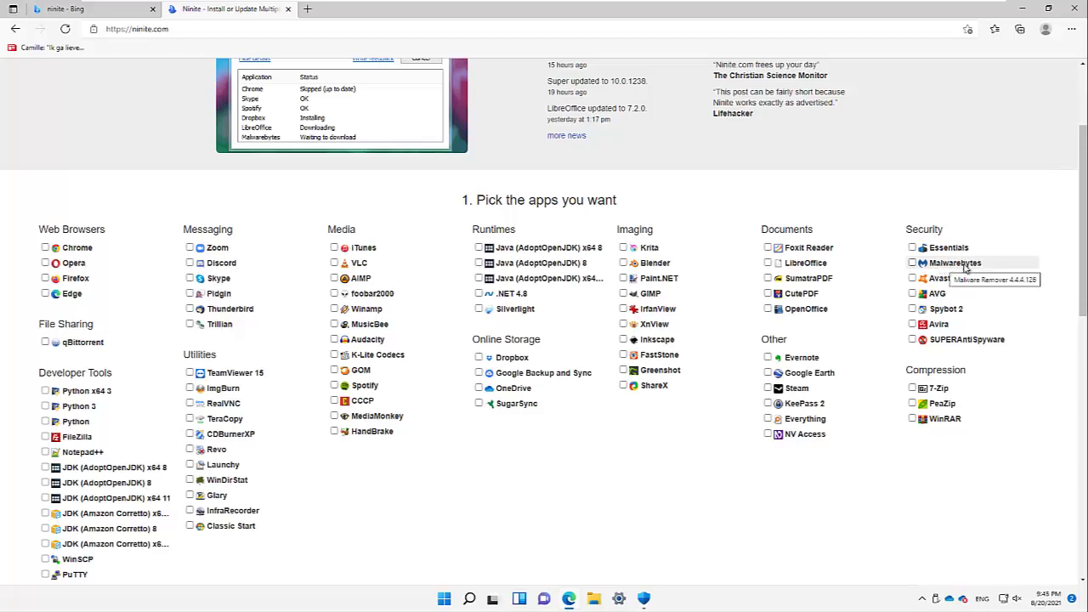
pyautogui.click(911, 294)
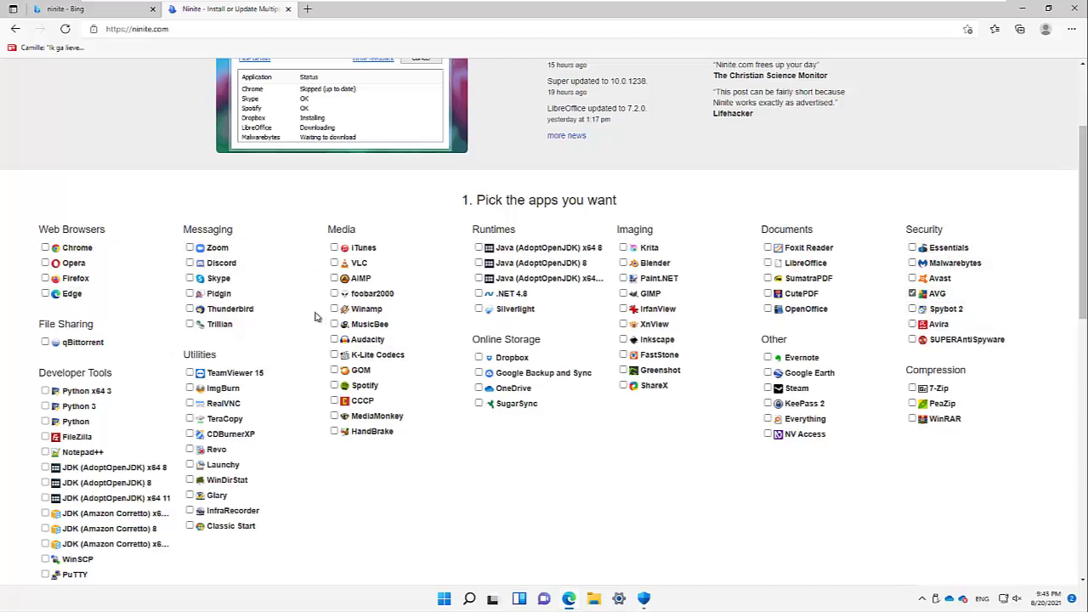
pyautogui.scroll(-5, 315, 315)
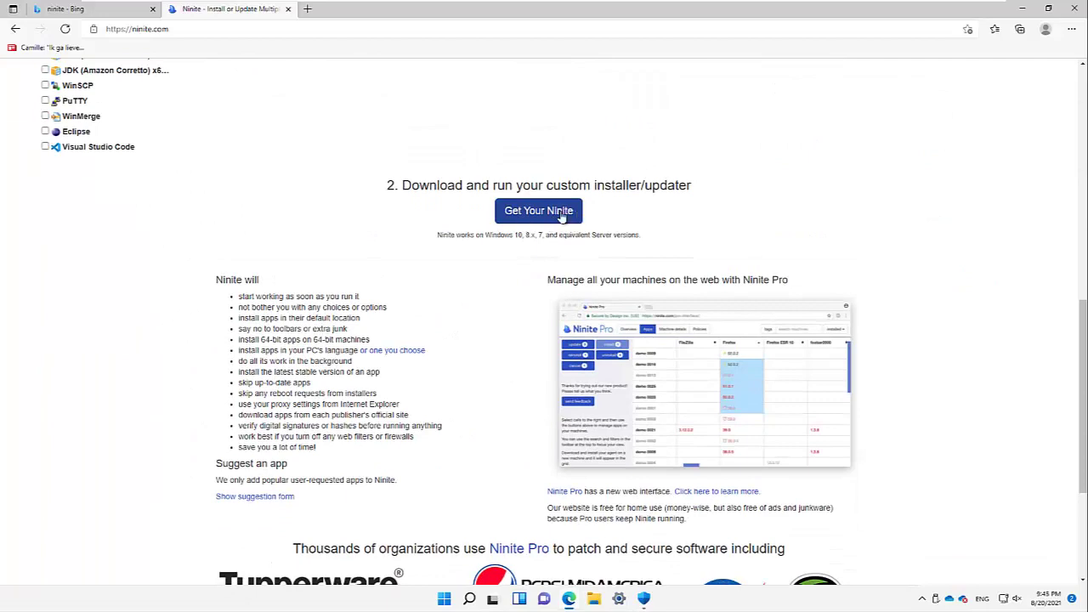
pyautogui.scroll(5, 592, 209)
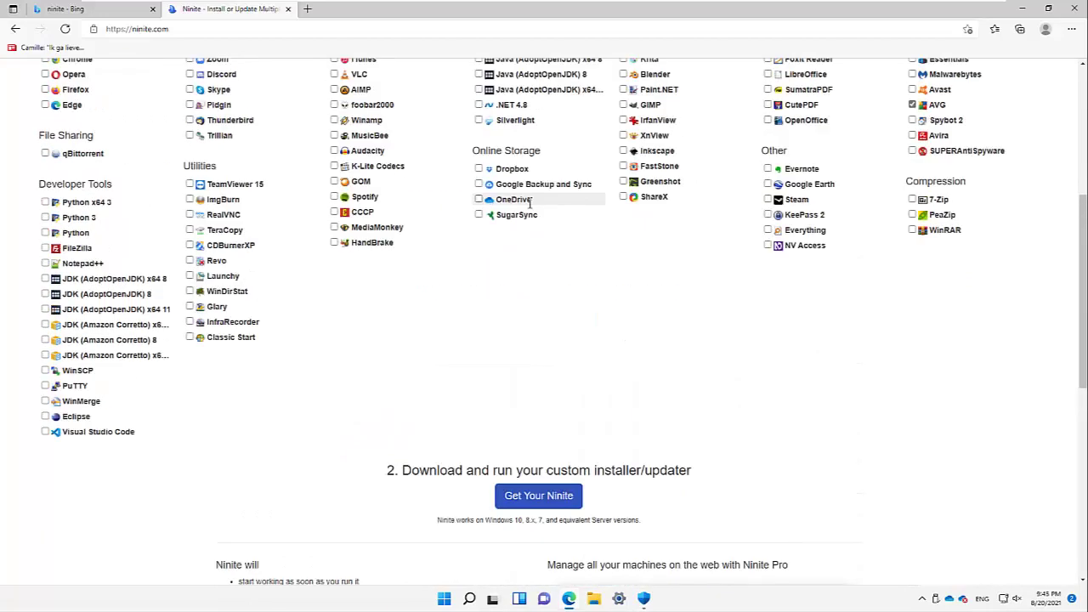
pyautogui.click(46, 247)
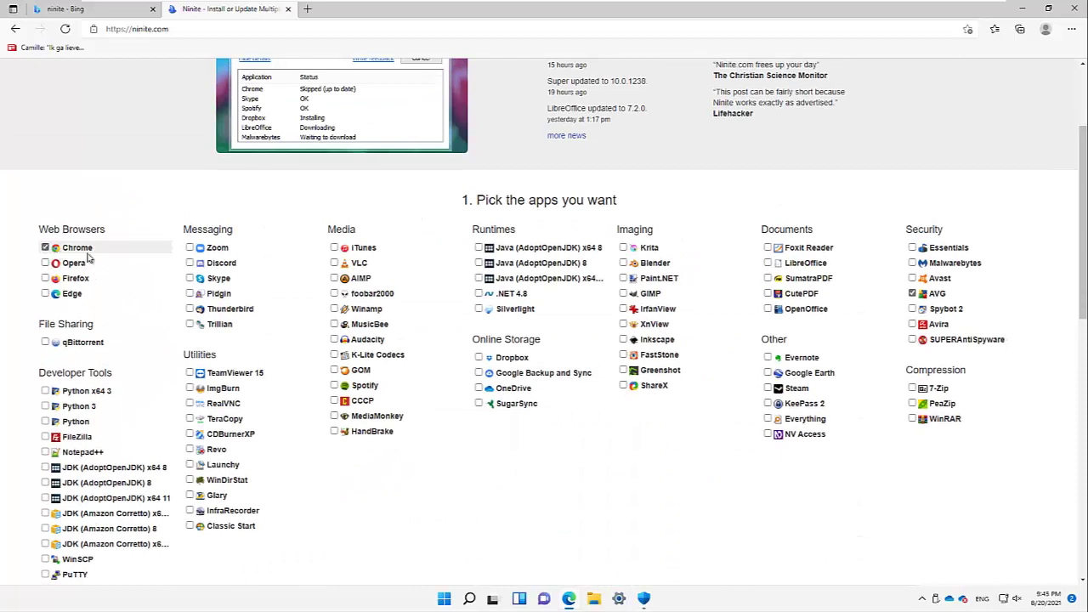
pyautogui.click(190, 247)
pyautogui.click(336, 264)
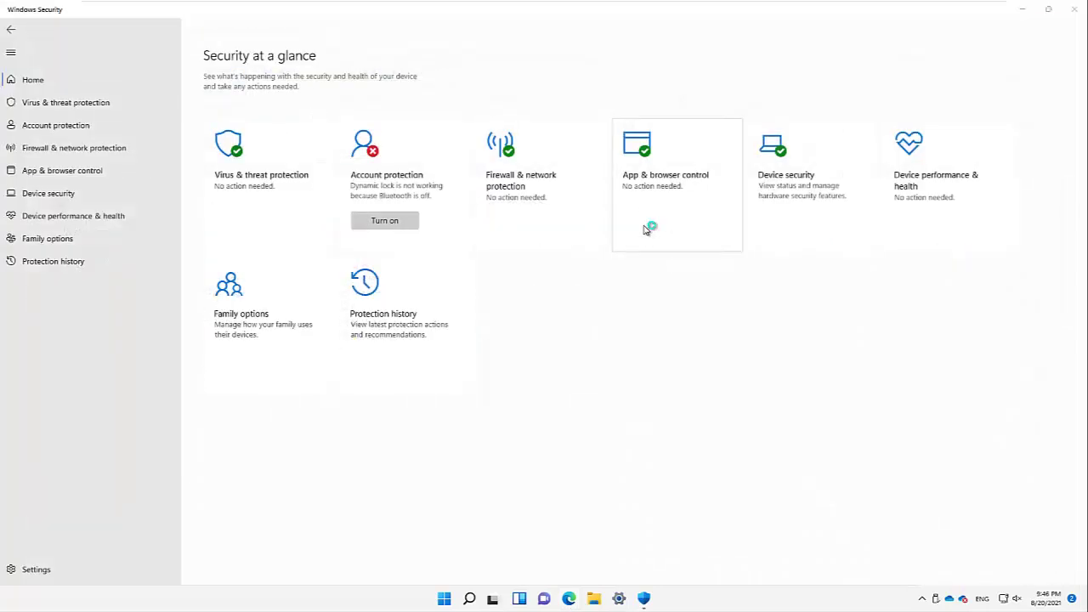
# Step: In Windows Security, review the Virus & threat protection page and examine the available scan options
pyautogui.click(254, 192)
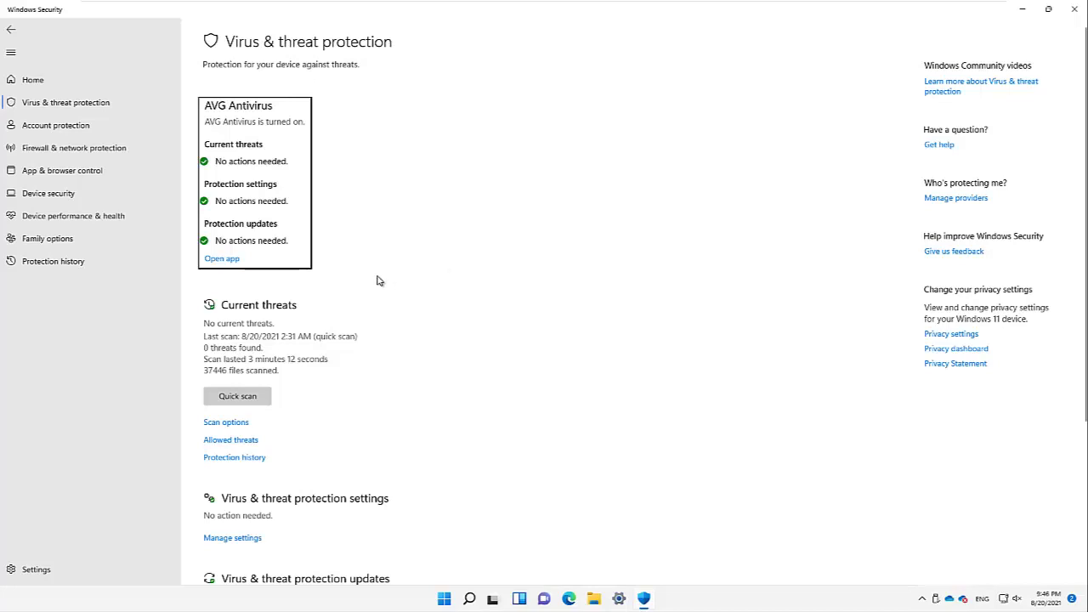
pyautogui.scroll(-3, 378, 280)
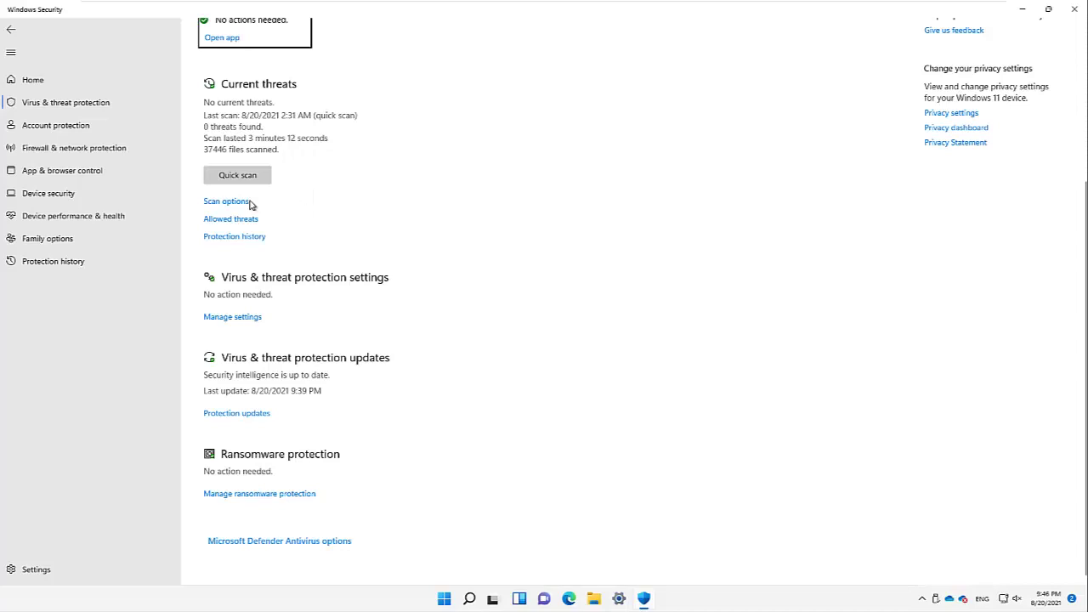
pyautogui.click(222, 203)
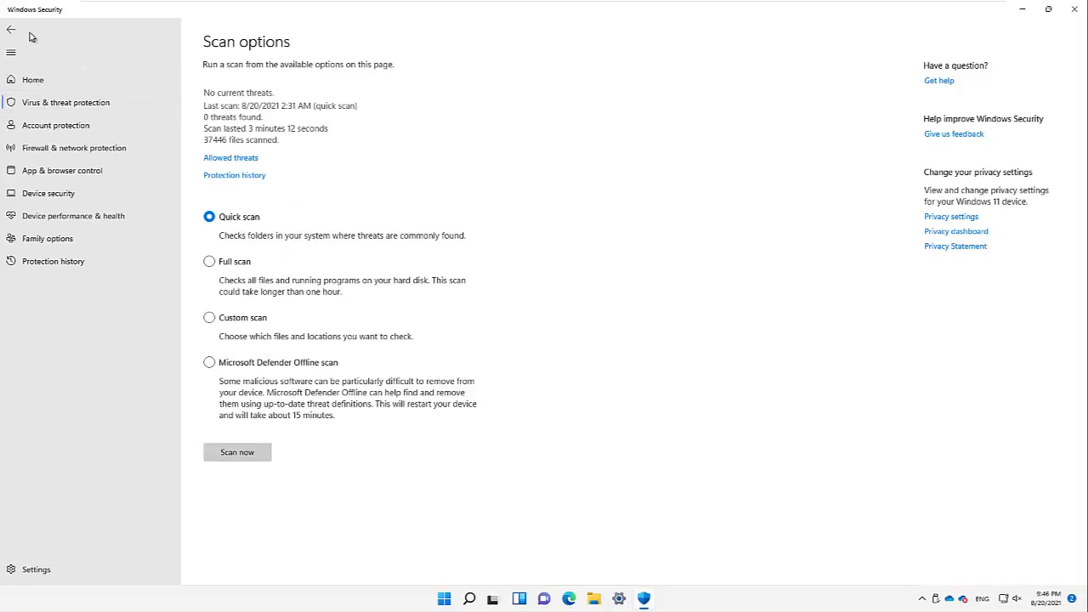
# Step: Open the virus & threat protection settings and try to turn on Real-time protection
pyautogui.scroll(-3, 158, 96)
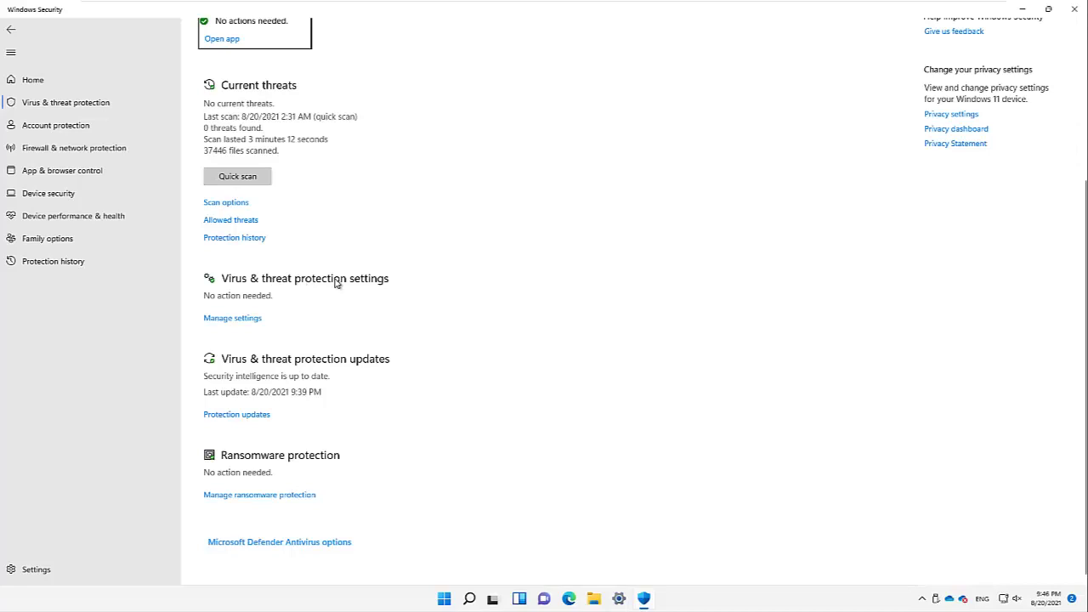
pyautogui.click(247, 317)
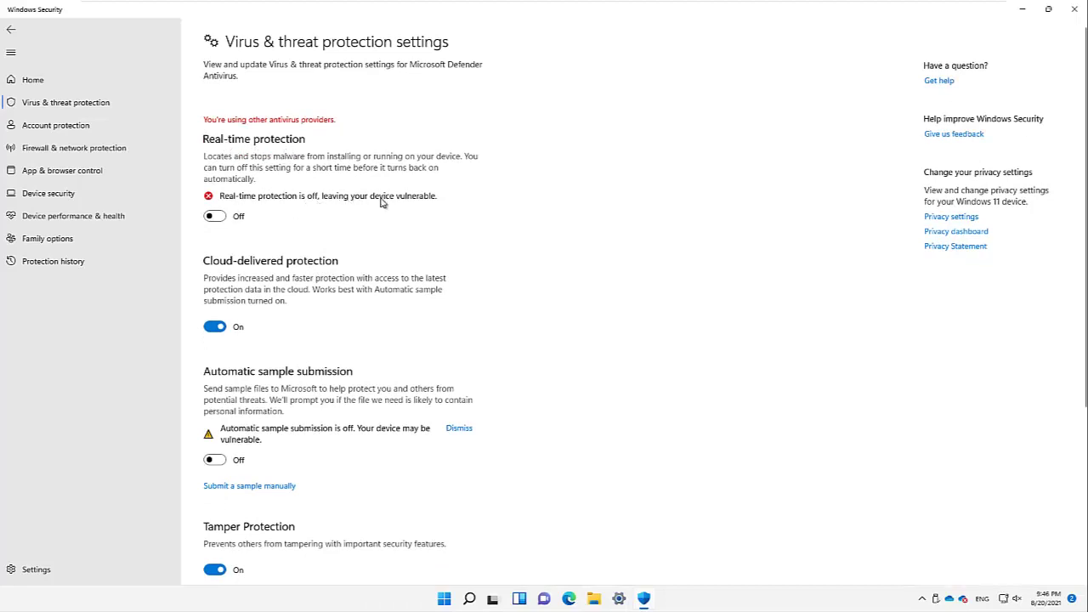
pyautogui.click(221, 217)
pyautogui.click(490, 383)
# Step: Add a folder exclusion for "New folder" in Documents so that Microsoft Defender Antivirus scans skip it
pyautogui.scroll(-3, 128, 165)
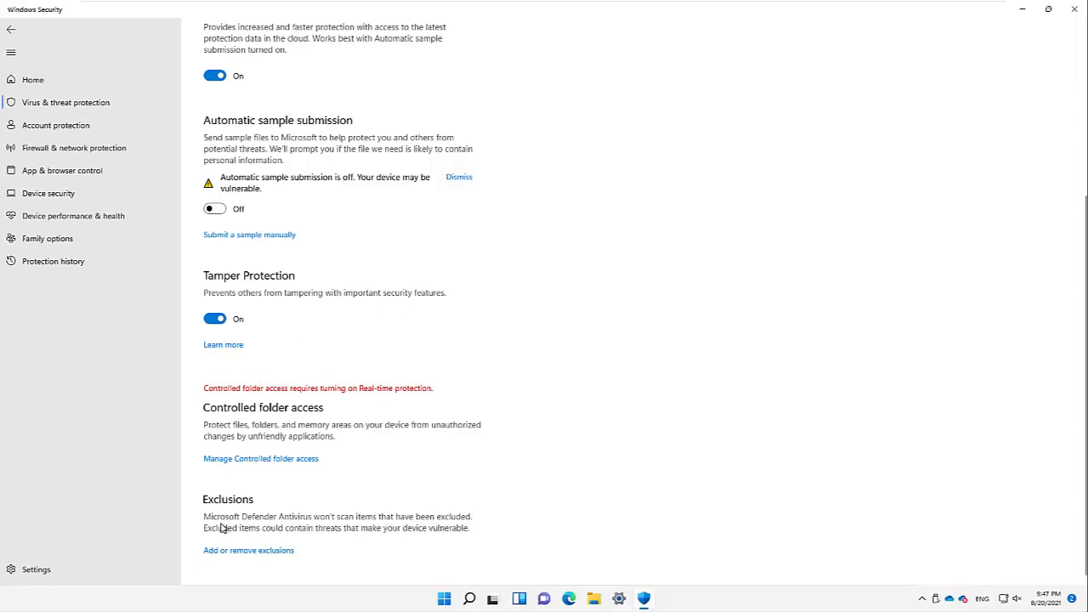
pyautogui.click(245, 551)
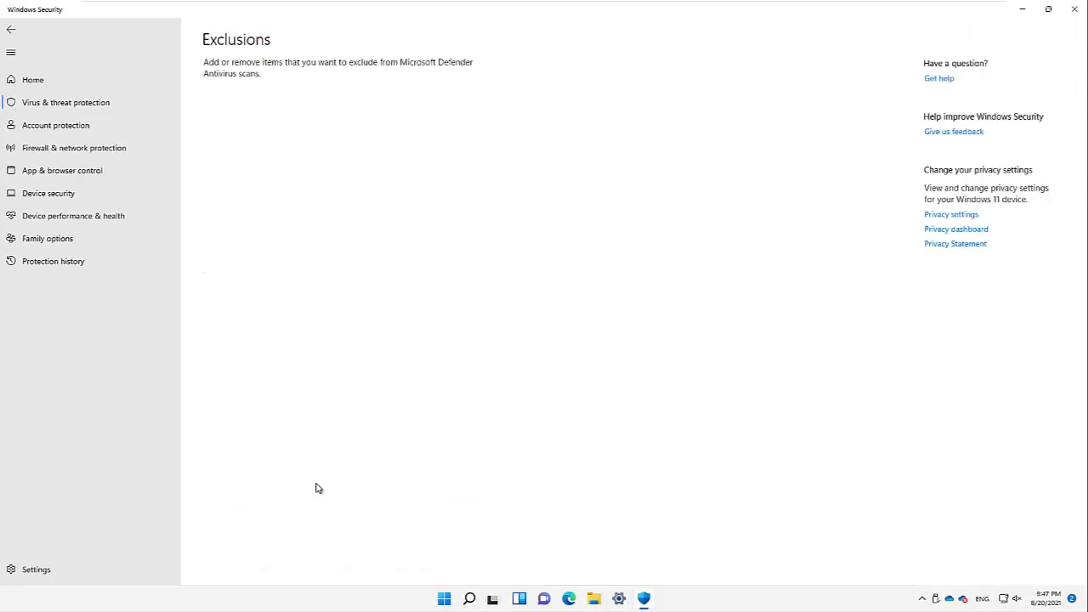
pyautogui.click(484, 389)
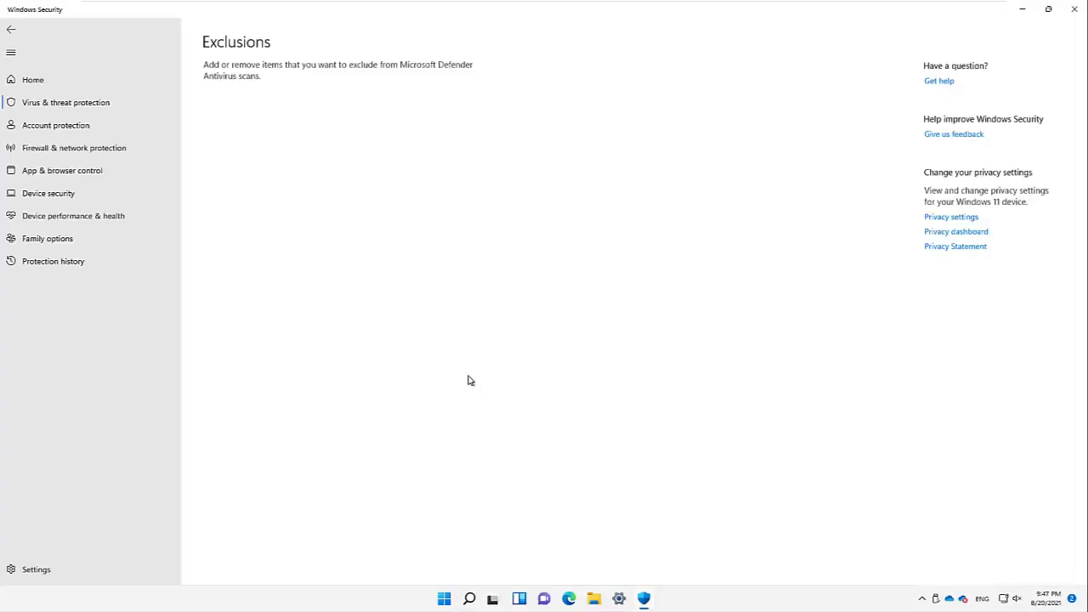
pyautogui.click(255, 140)
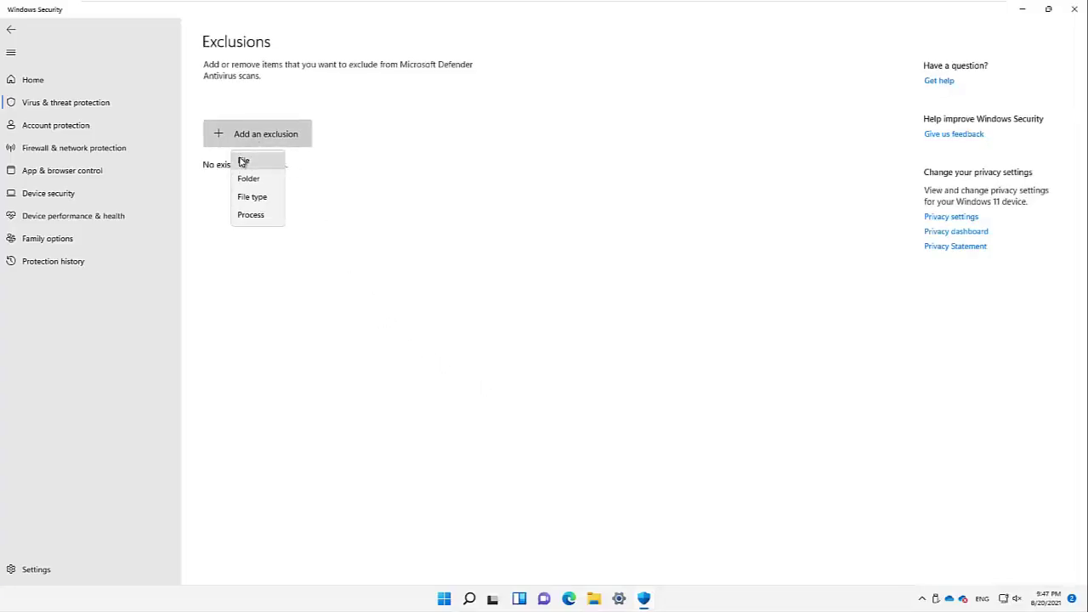
pyautogui.click(249, 179)
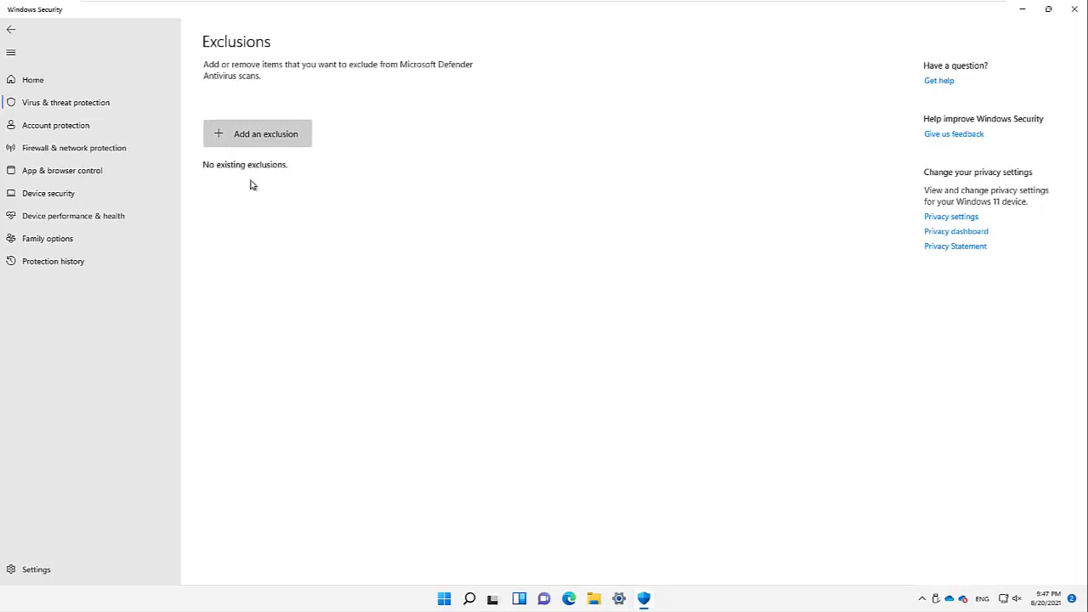
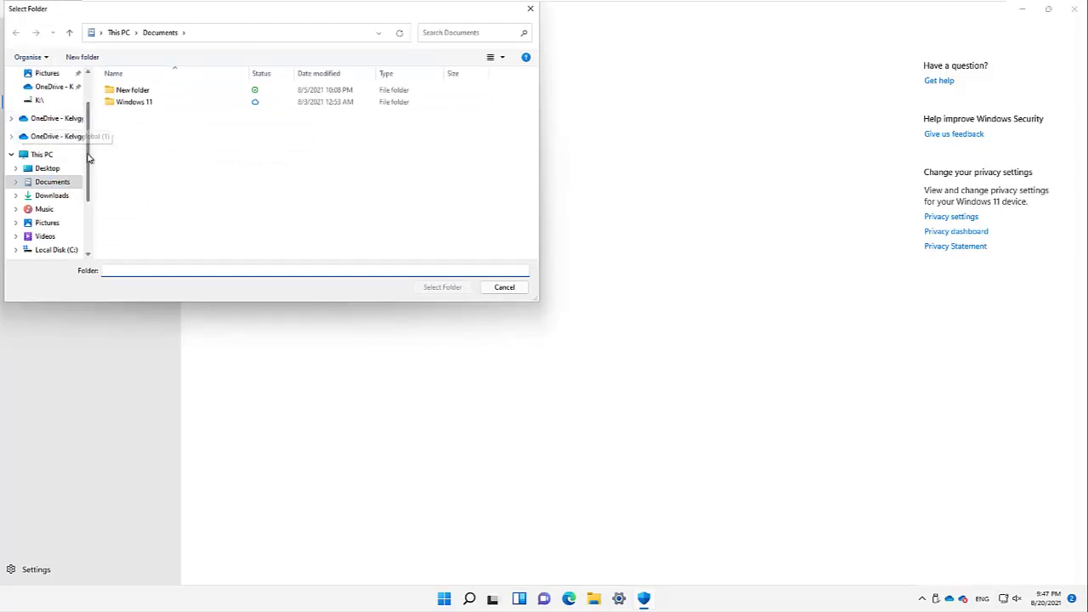
pyautogui.scroll(1, 61, 119)
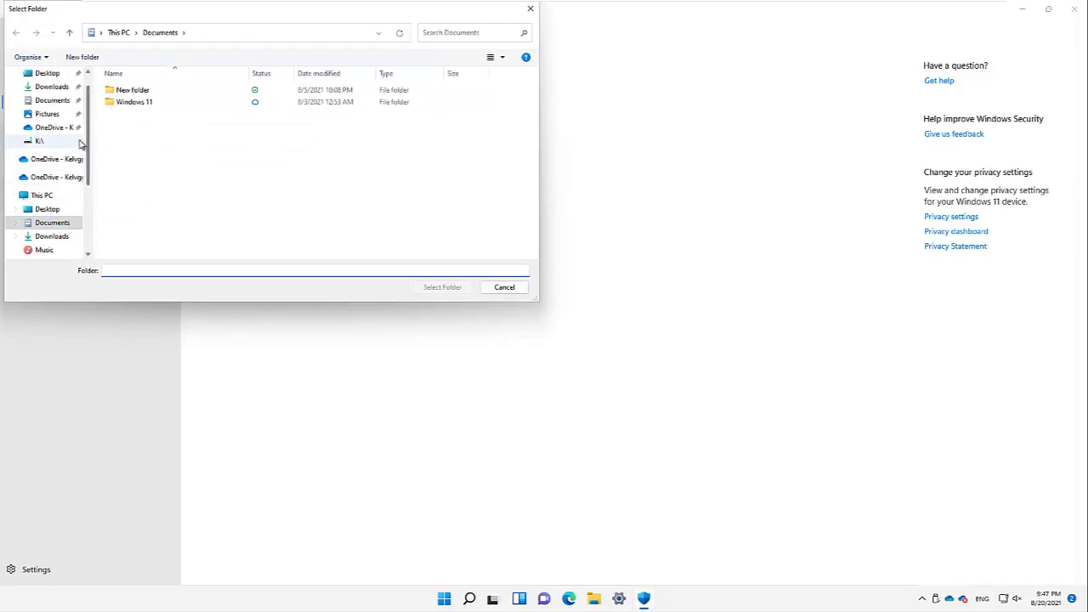
pyautogui.click(53, 101)
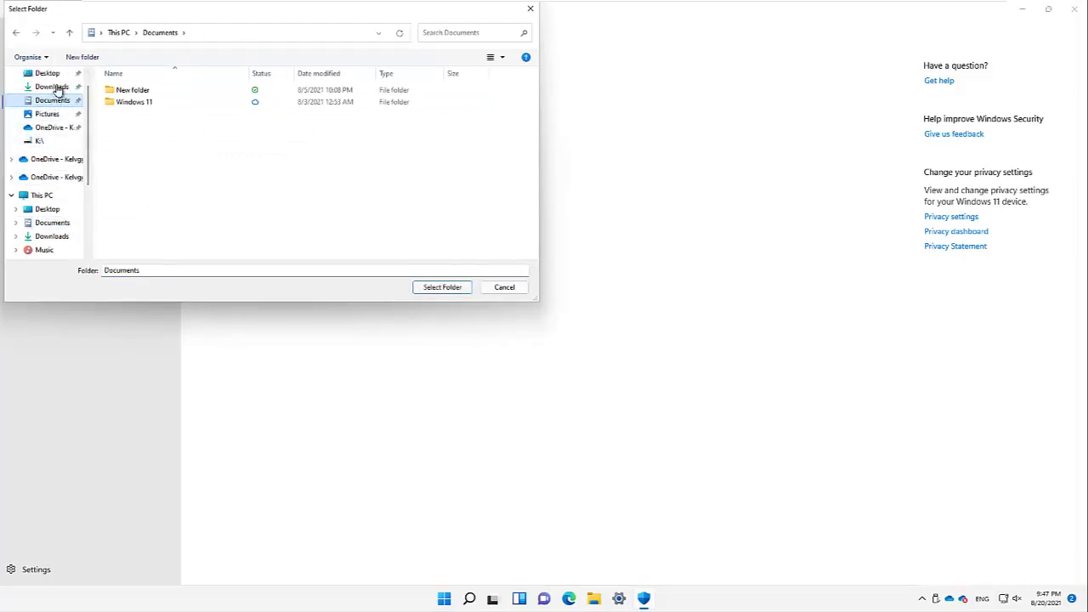
pyautogui.click(141, 94)
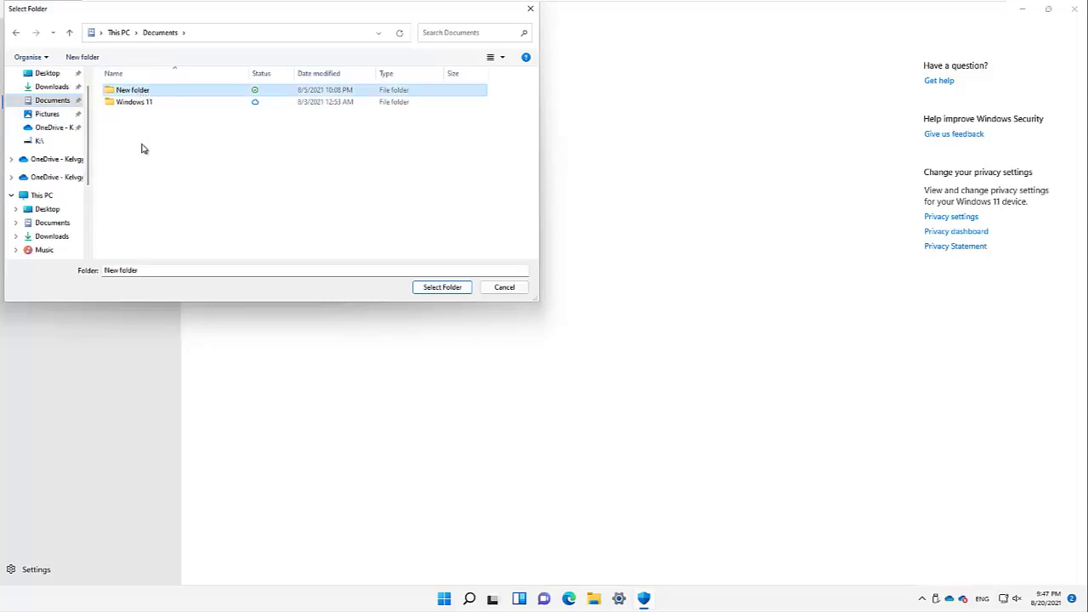
pyautogui.click(439, 289)
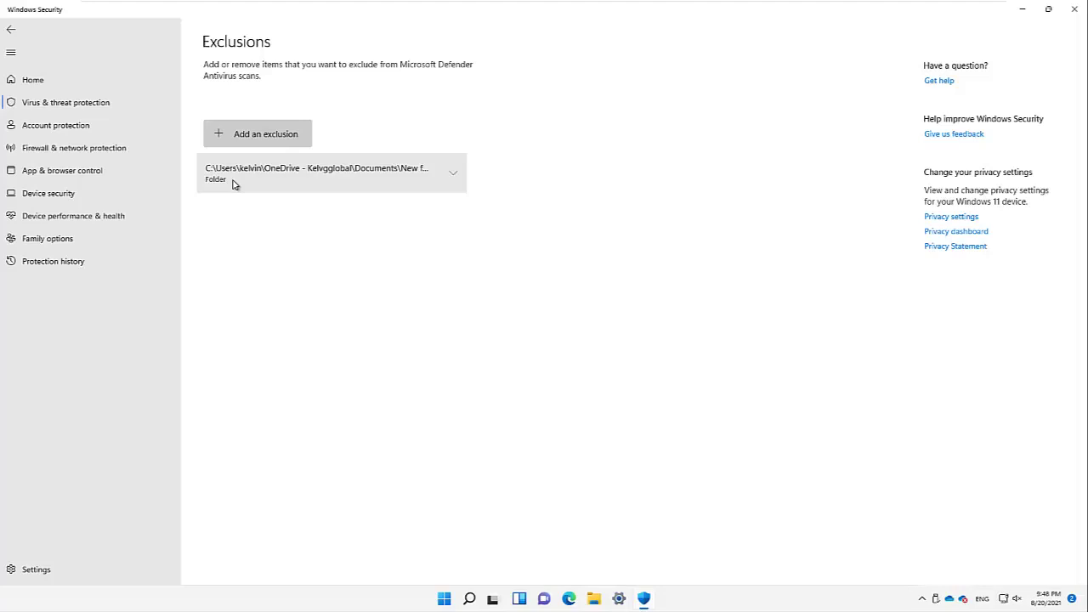
# Step: Examine the ransomware protection page, including controlled folder access and data recovery, and return to Virus & threat protection
pyautogui.click(11, 30)
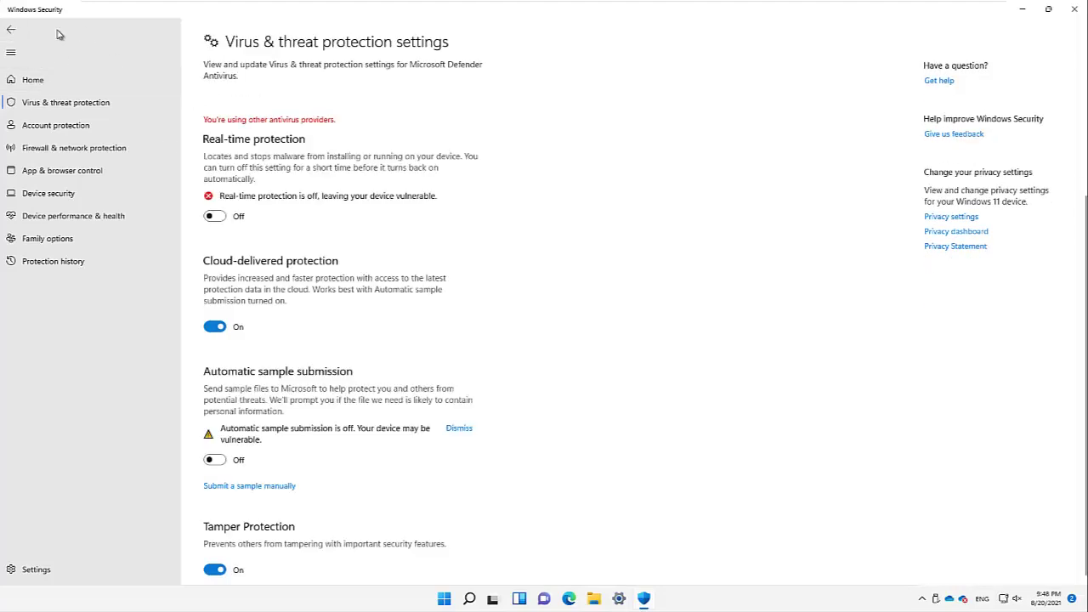
pyautogui.click(11, 30)
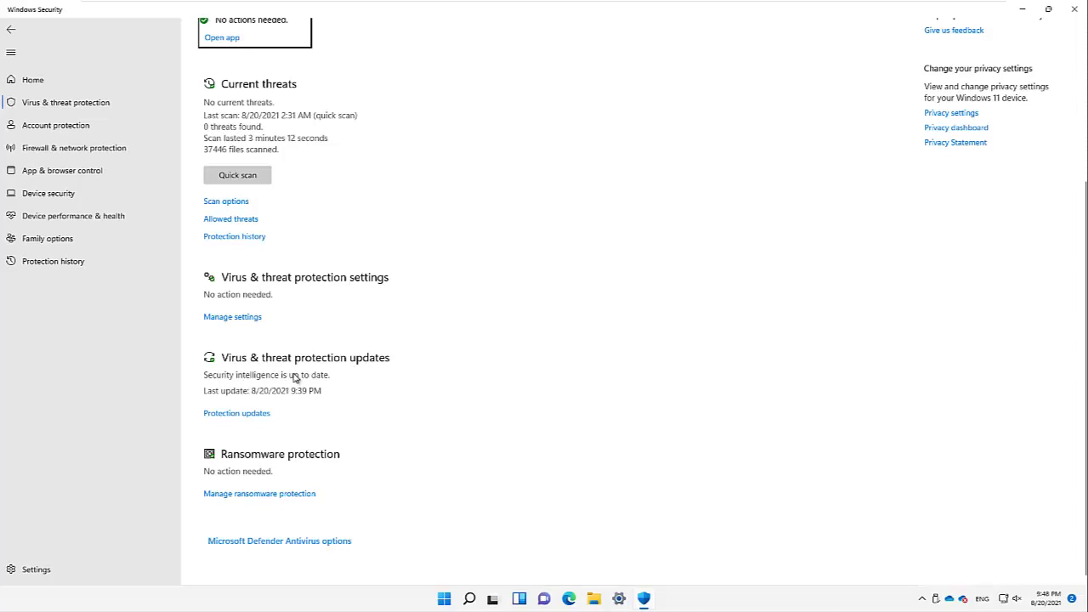
pyautogui.click(259, 496)
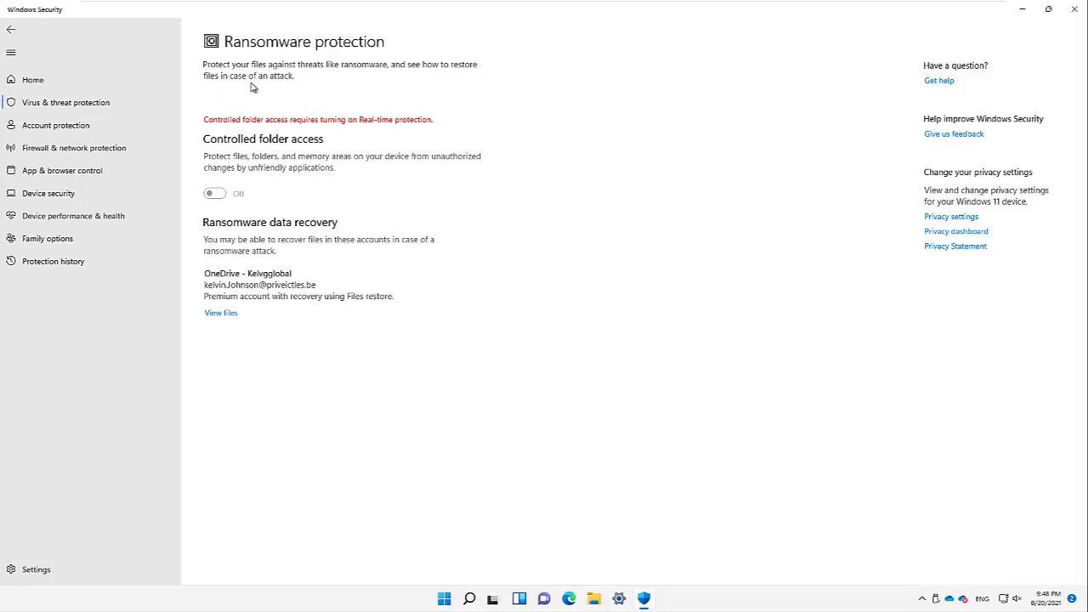
pyautogui.click(12, 29)
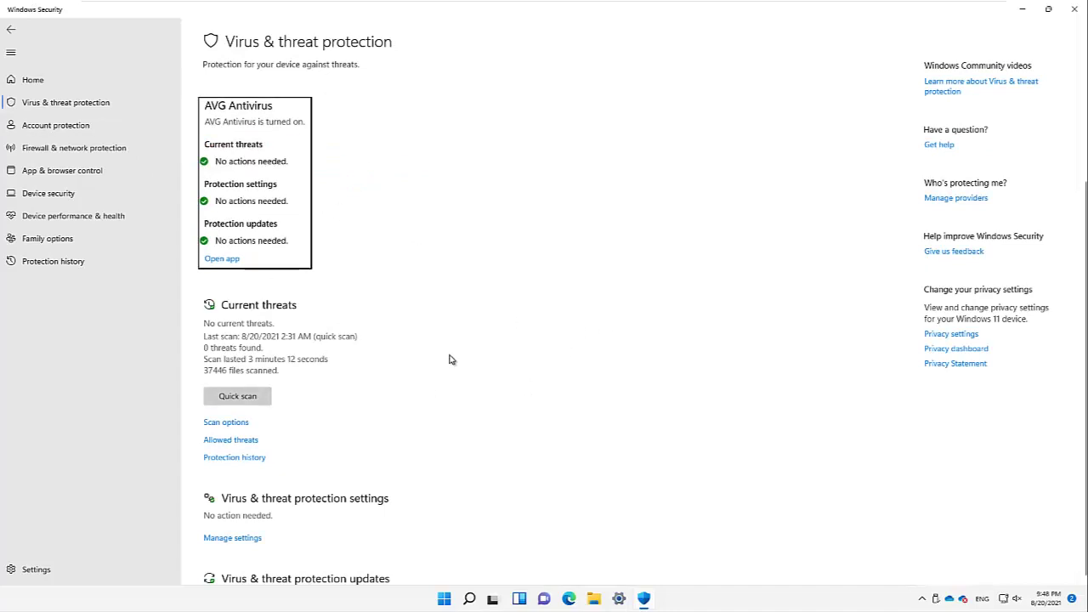
# Step: Expand the Microsoft Defender Antivirus options to check periodic scanning, and show the hidden notification-area icons
pyautogui.scroll(-3, 383, 434)
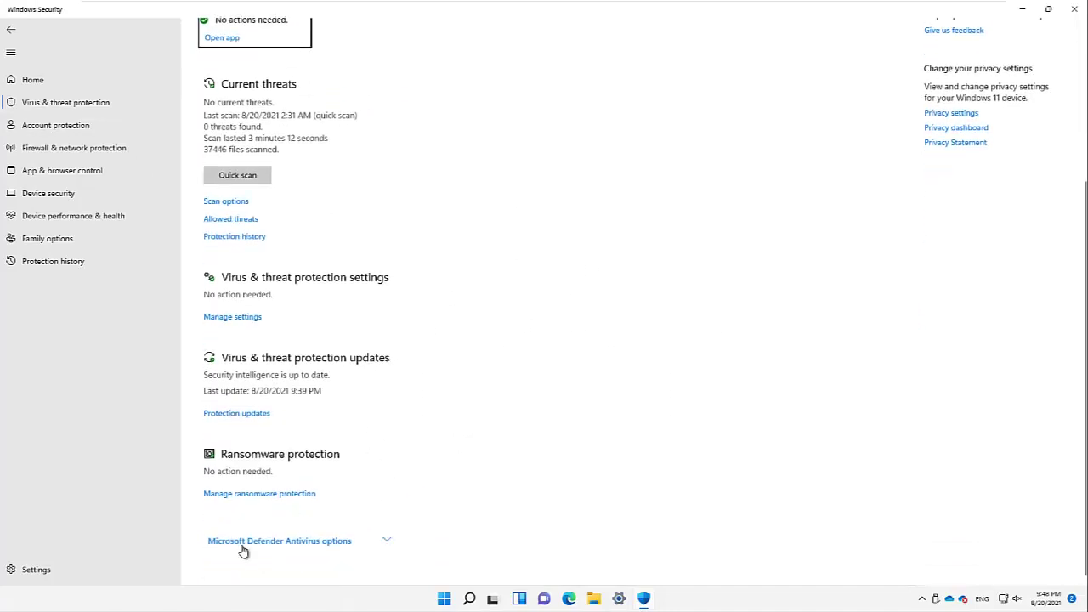
pyautogui.click(316, 548)
pyautogui.scroll(-1, 370, 434)
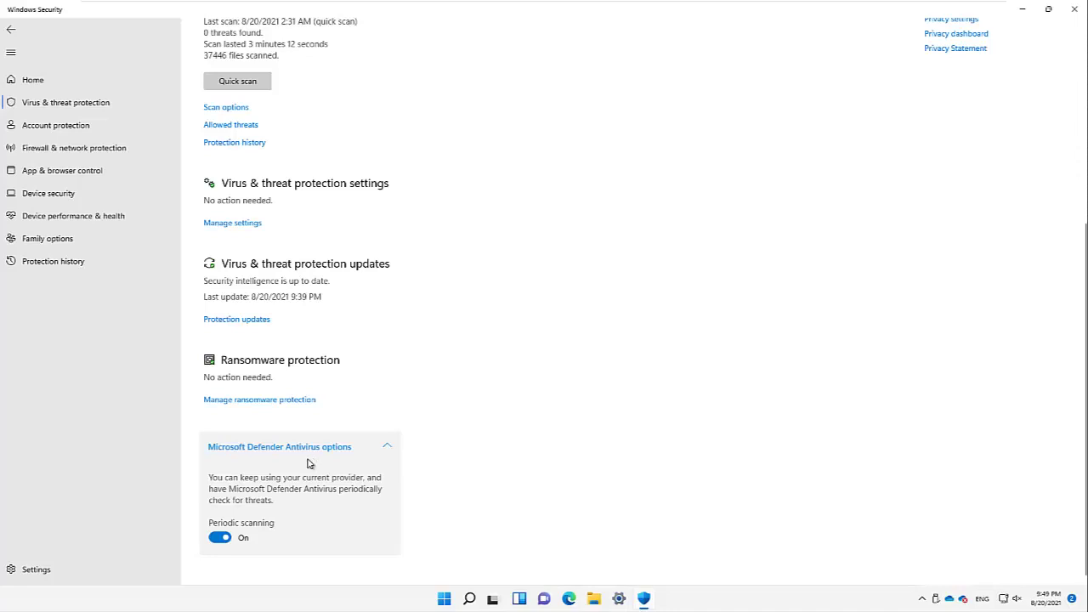
pyautogui.click(923, 600)
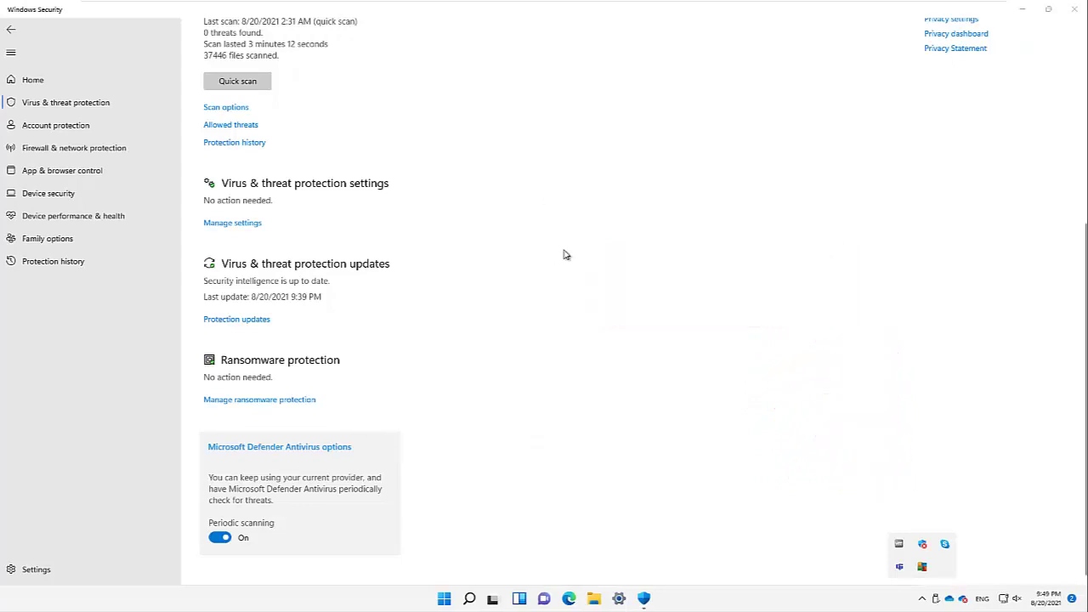
# Step: Leave the Virus & threat protection page and return to the Security at a glance overview
pyautogui.scroll(5, 508, 331)
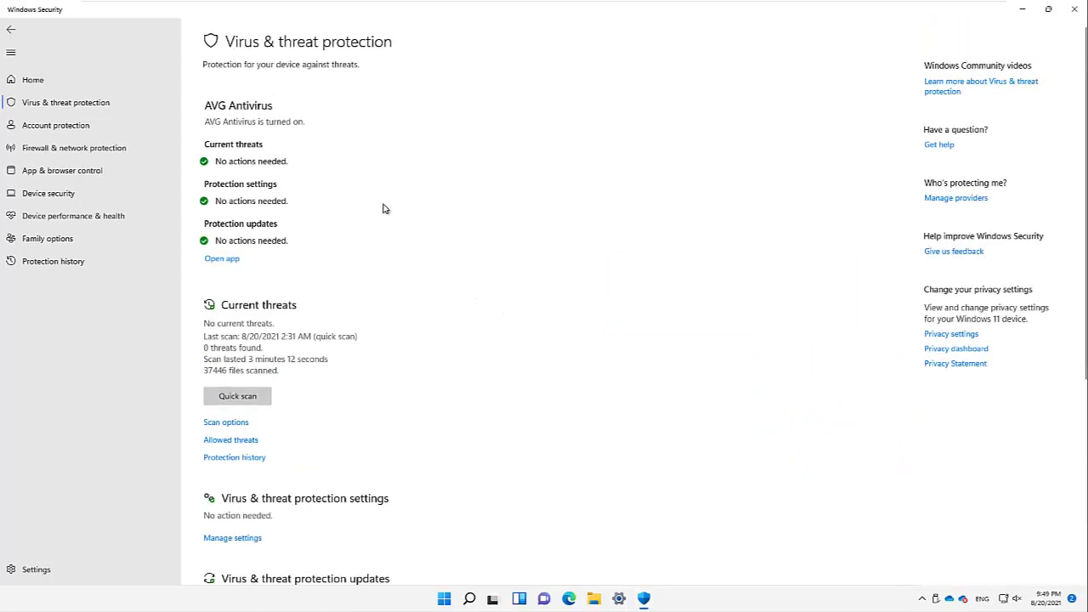
pyautogui.click(13, 32)
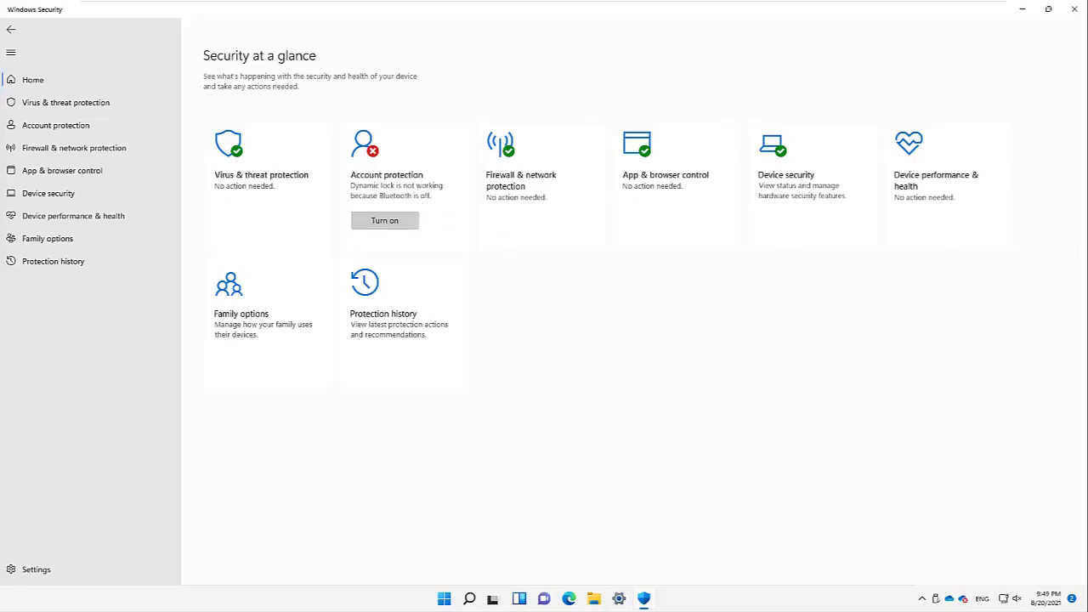
pyautogui.rightClick(446, 598)
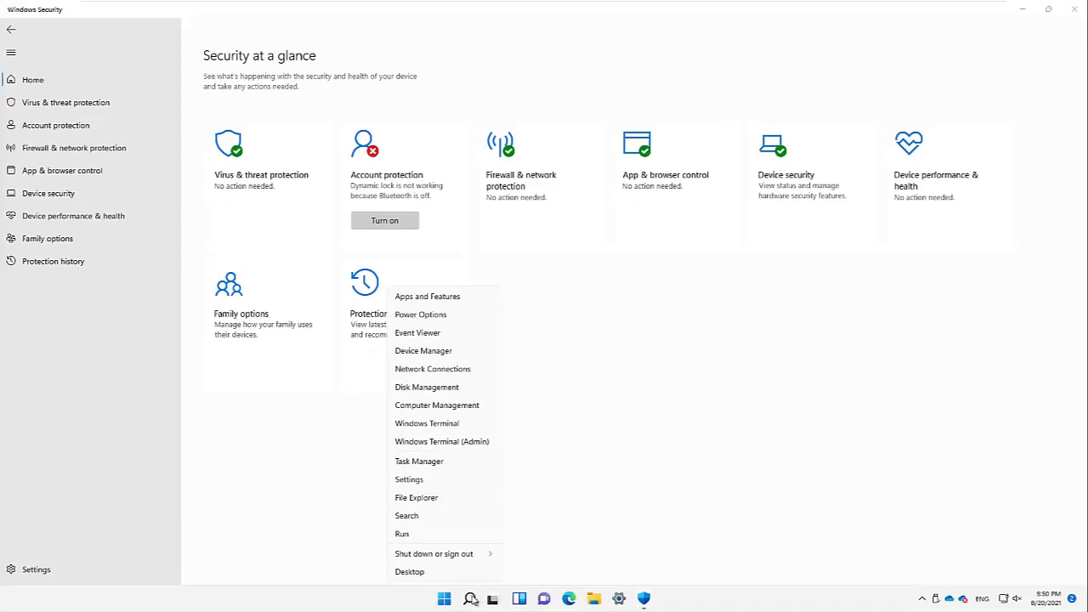
pyautogui.press('Escape')
# Step: Search for winver and run it to check the Windows version and OS build
pyautogui.moveTo(491, 598)
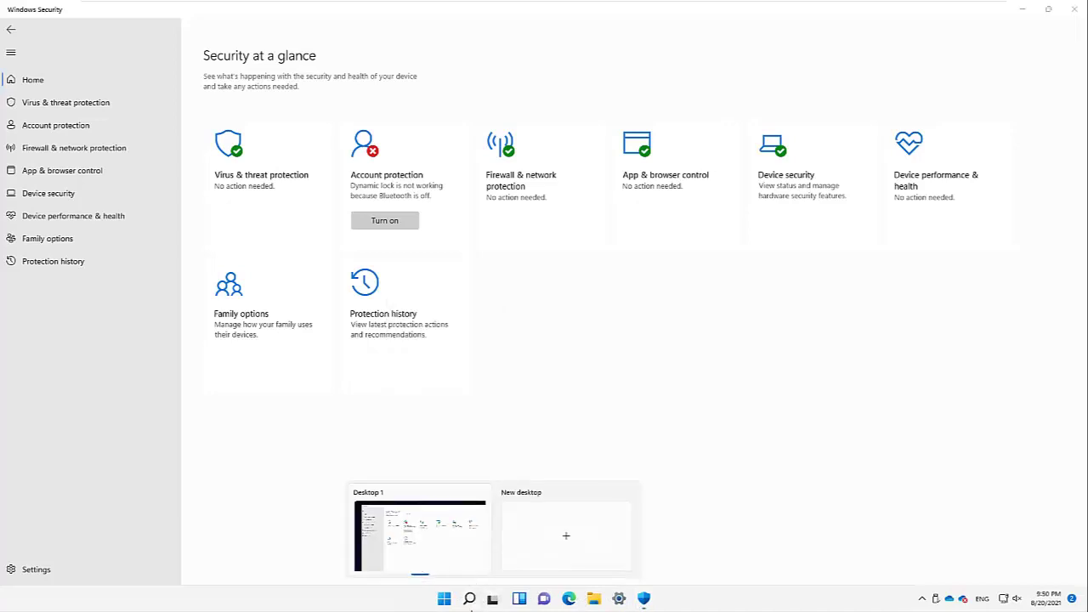
pyautogui.click(469, 595)
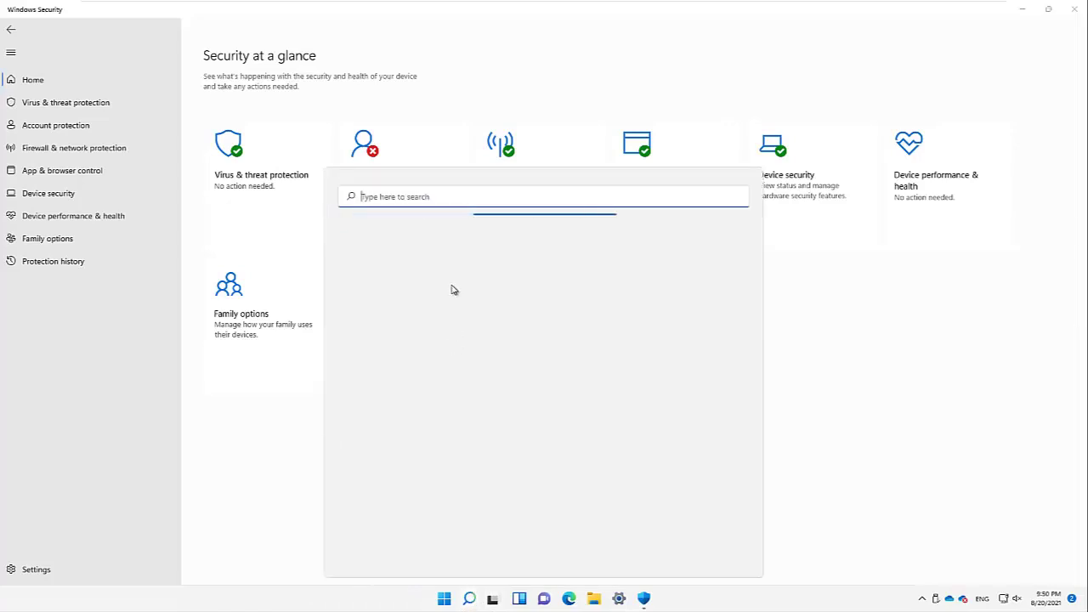
pyautogui.write('winver')
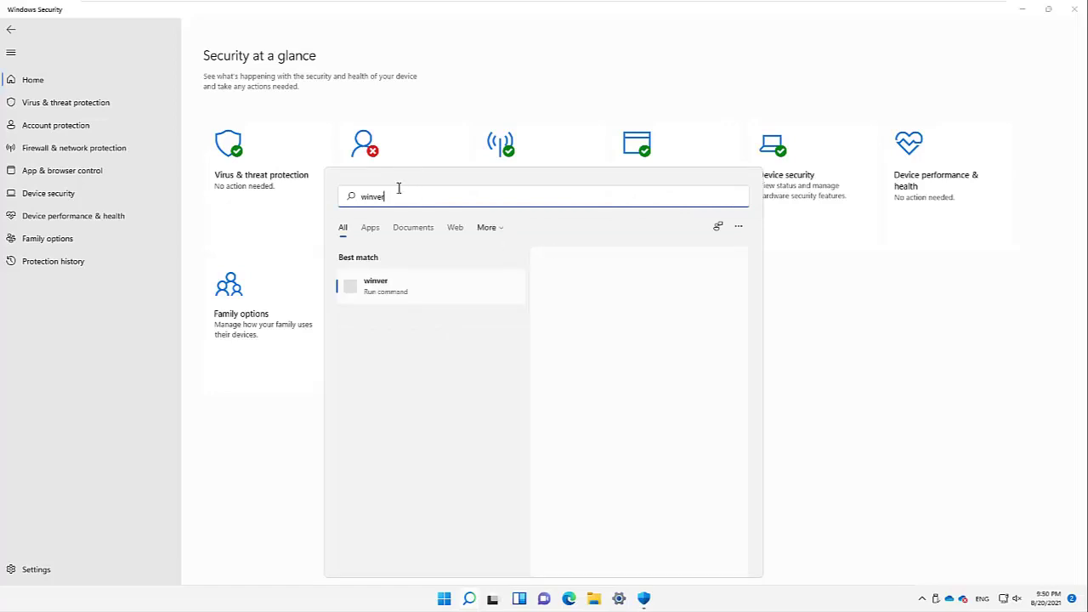
pyautogui.click(390, 290)
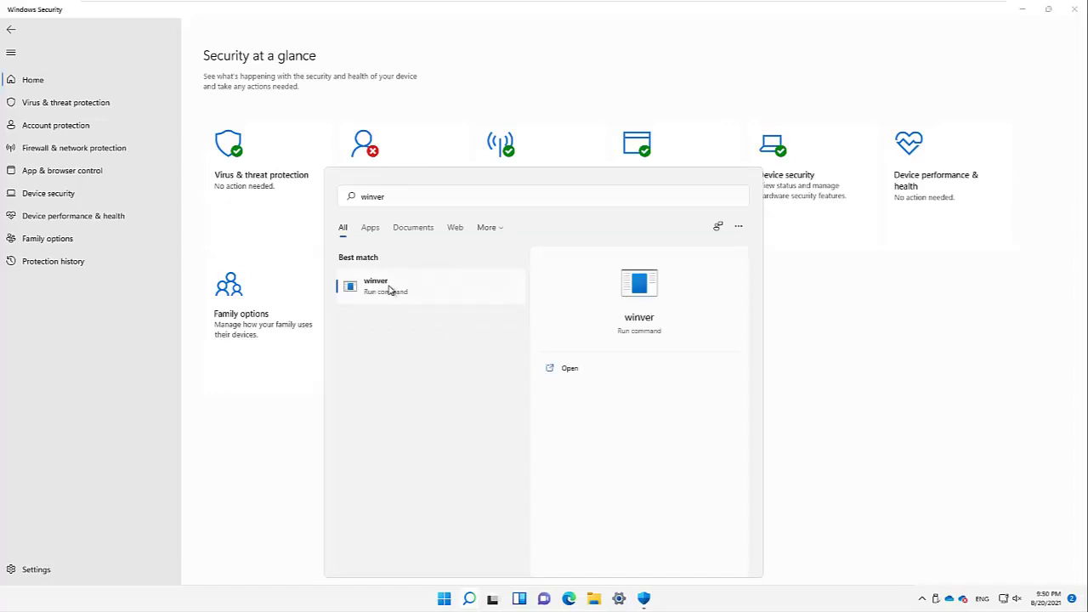
pyautogui.click(385, 290)
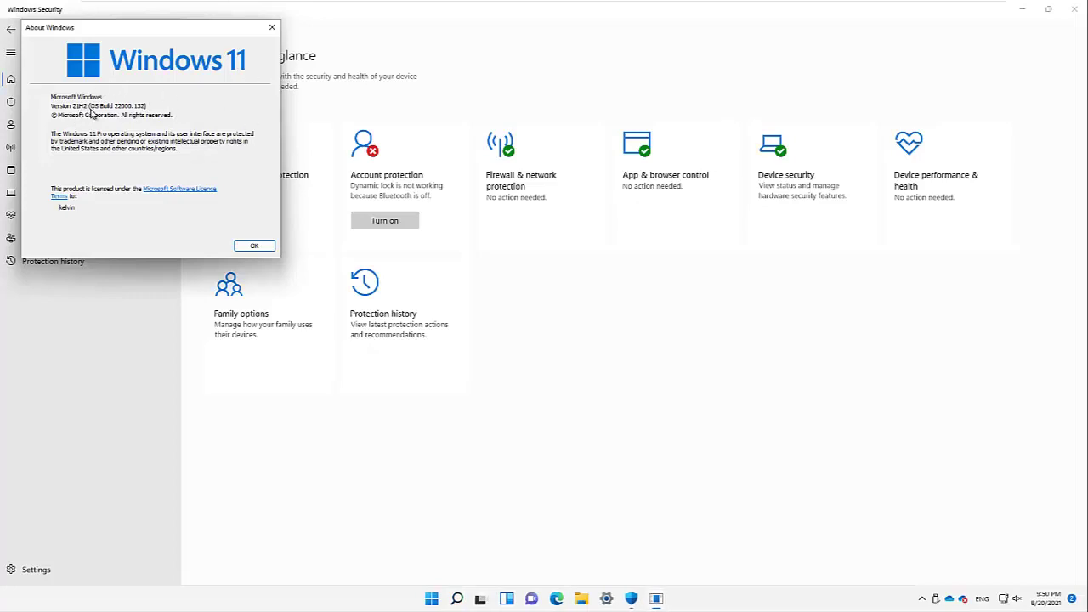
# Step: Open System Information with msinfo32 to review the system summary, and close it together with the About Windows dialog
pyautogui.click(457, 598)
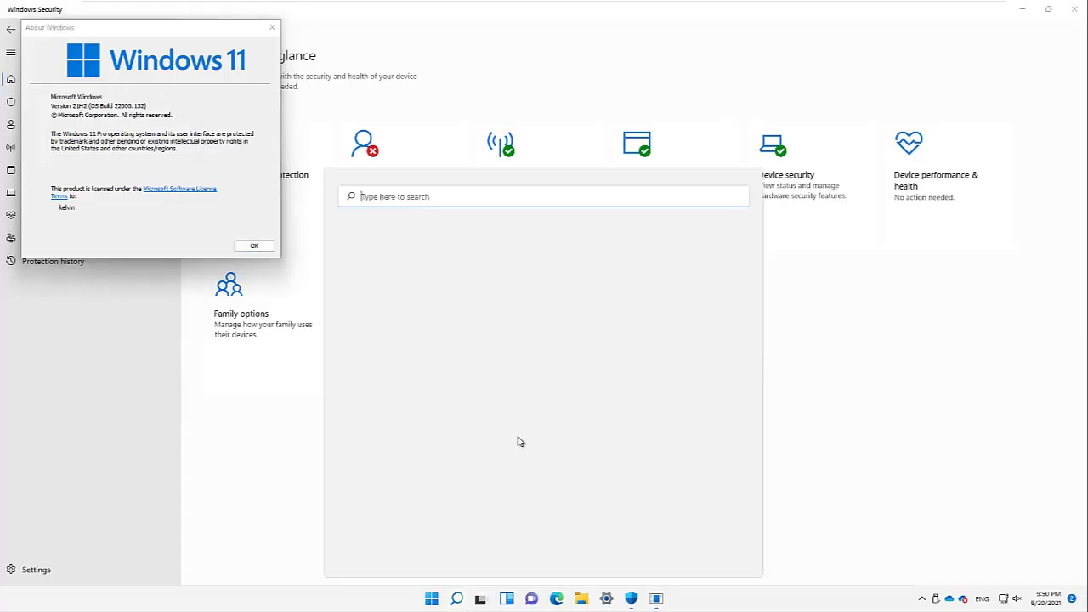
pyautogui.write('msinfo')
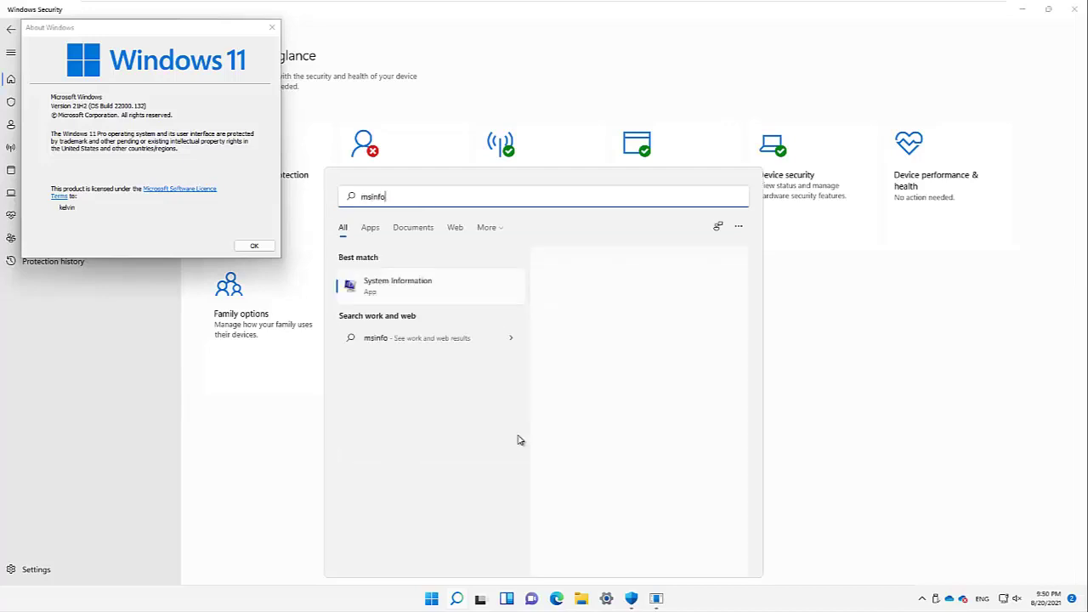
pyautogui.write('32')
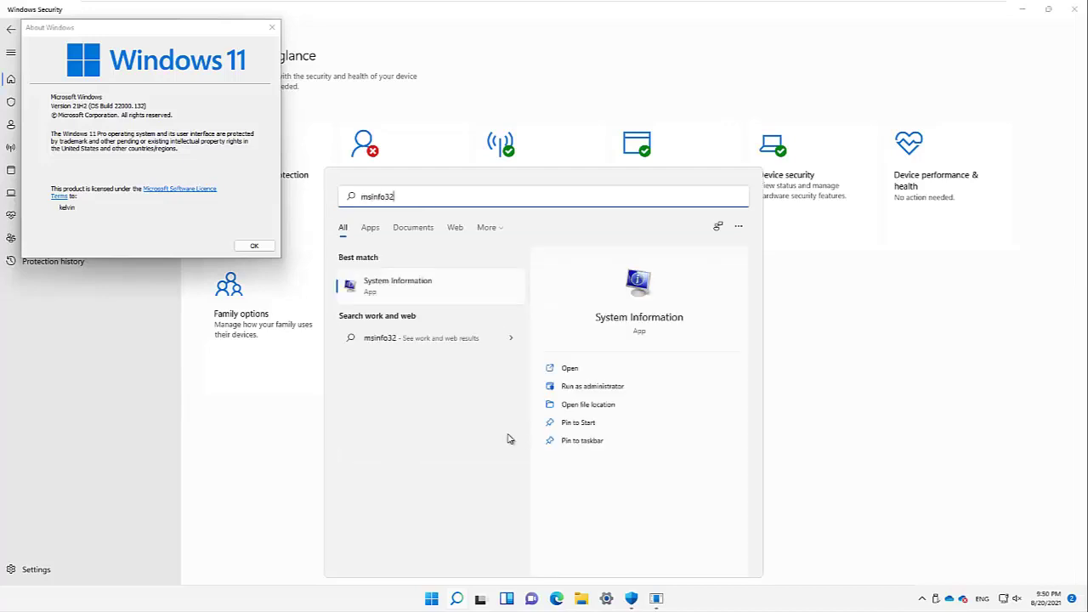
pyautogui.click(396, 285)
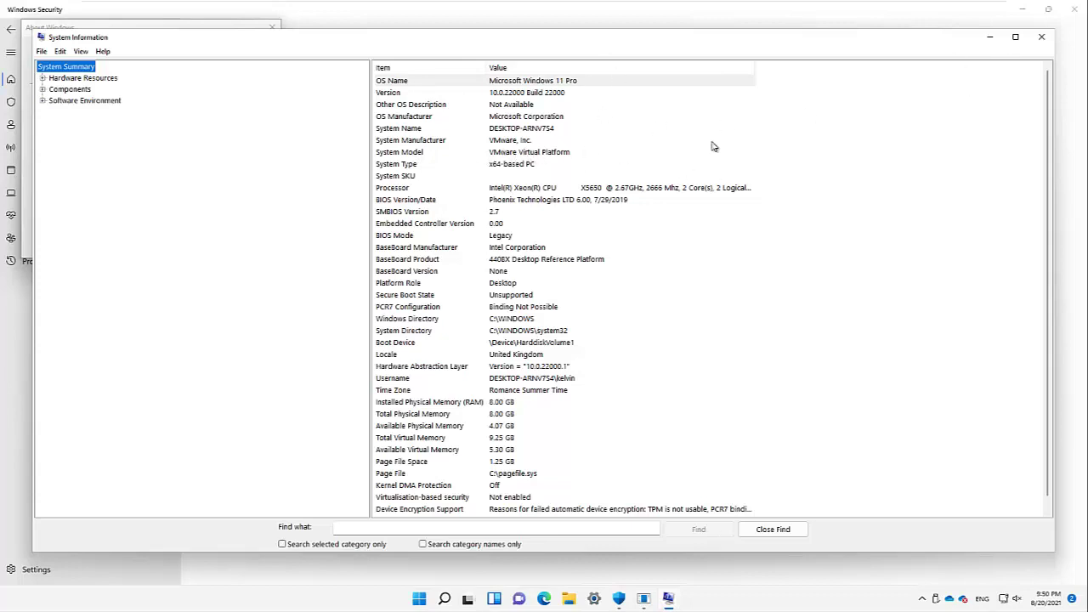
pyautogui.click(1042, 36)
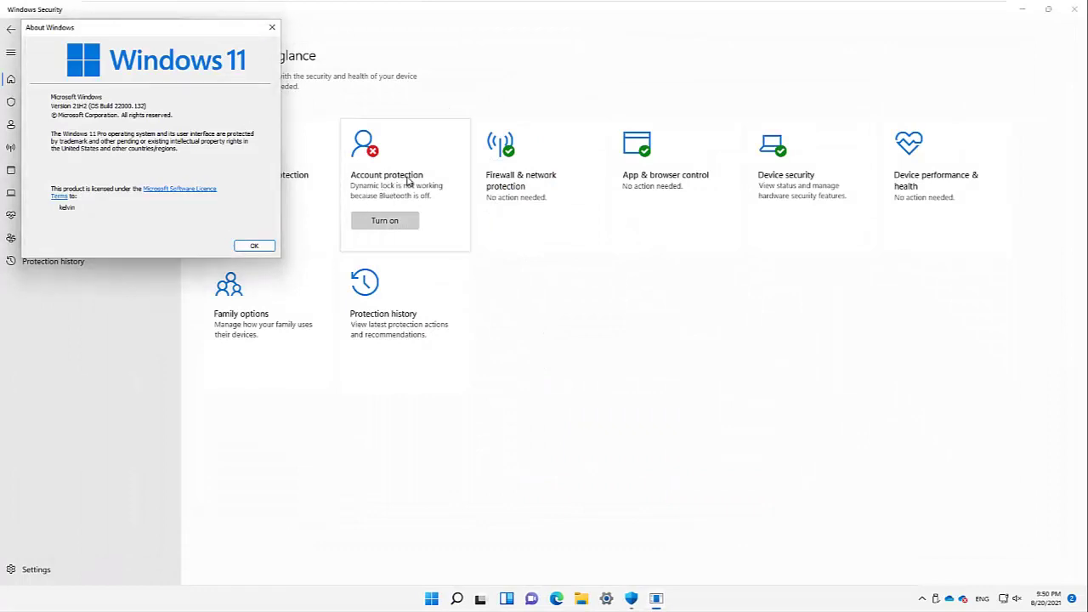
pyautogui.click(271, 27)
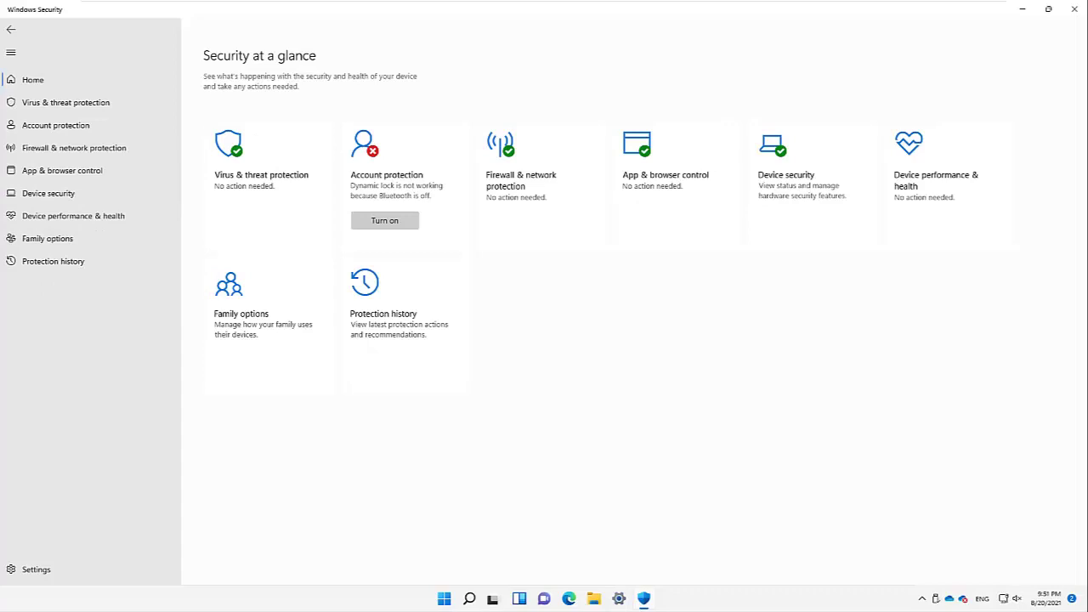
# Step: Bring the second Windows Security window into view to compare its account protection status with this device's, and minimize it
pyautogui.moveTo(0, 195); pyautogui.dragTo(603, 88)
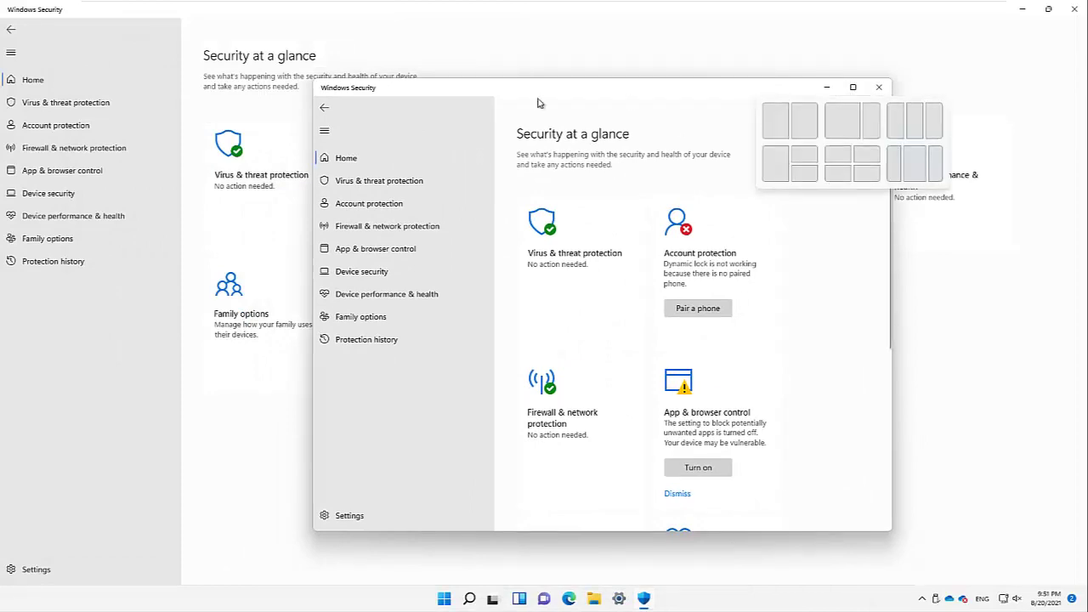
pyautogui.click(854, 90)
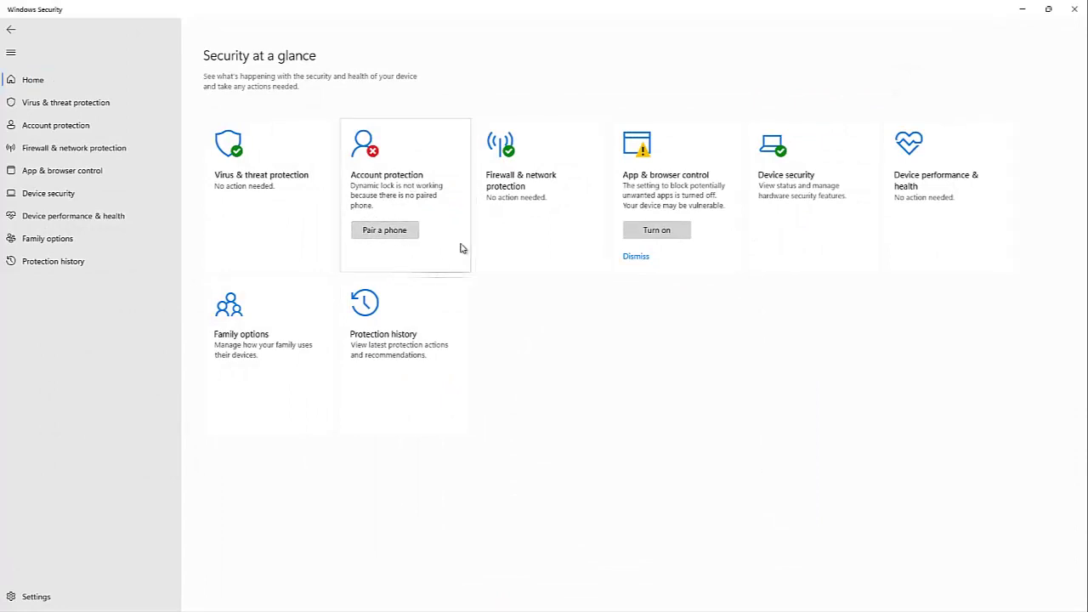
pyautogui.moveTo(750, 26); pyautogui.dragTo(817, 80)
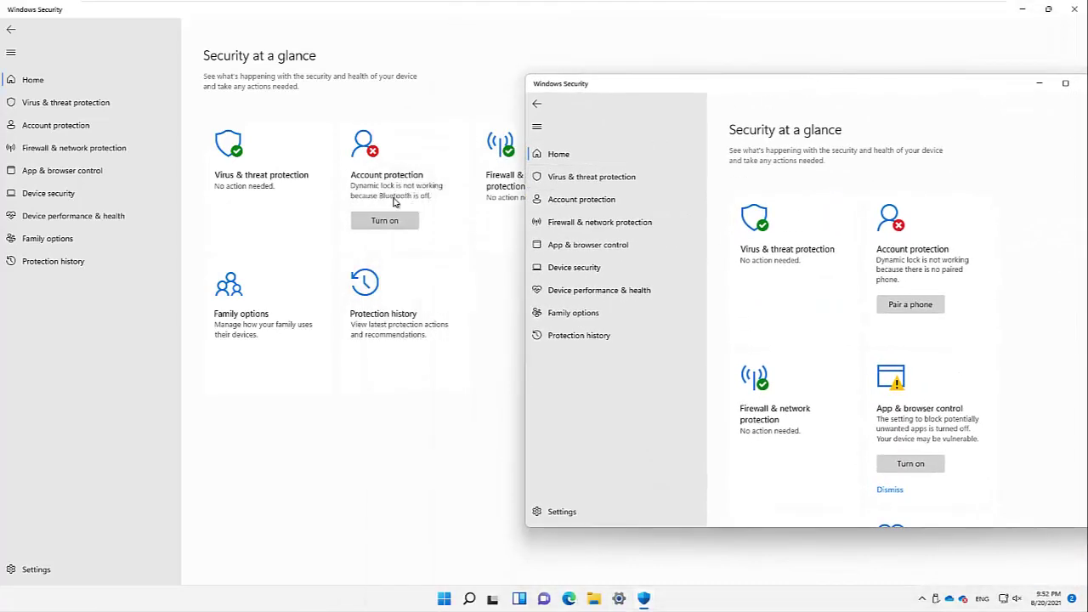
pyautogui.moveTo(868, 97); pyautogui.dragTo(747, 86)
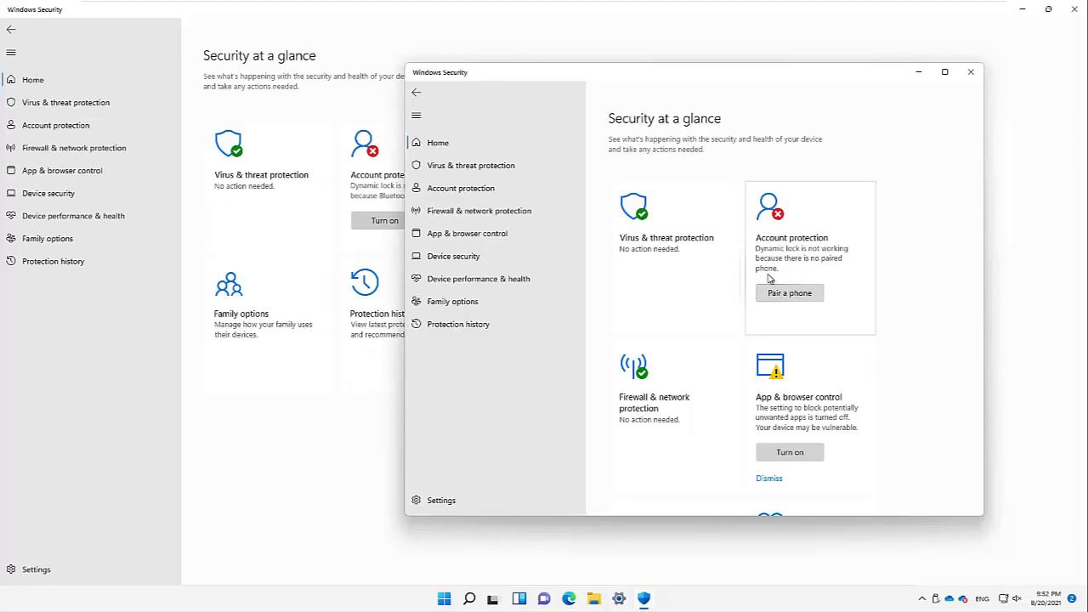
pyautogui.click(918, 74)
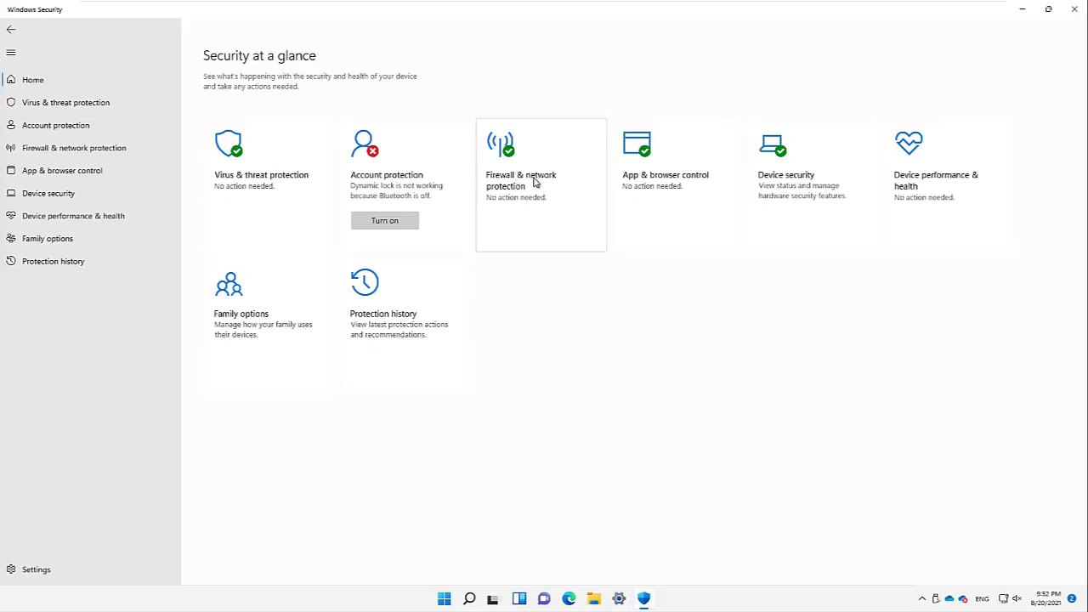
# Step: Review the Exploit protection system settings under App & browser control, including the High-entropy ASLR choices, and return to the overview
pyautogui.click(662, 180)
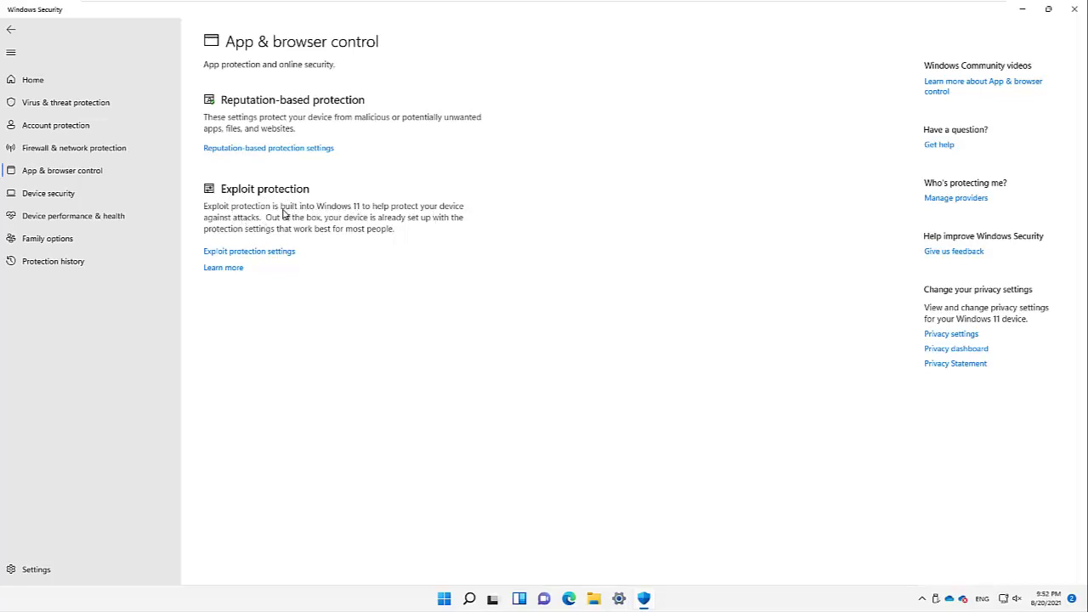
pyautogui.click(245, 253)
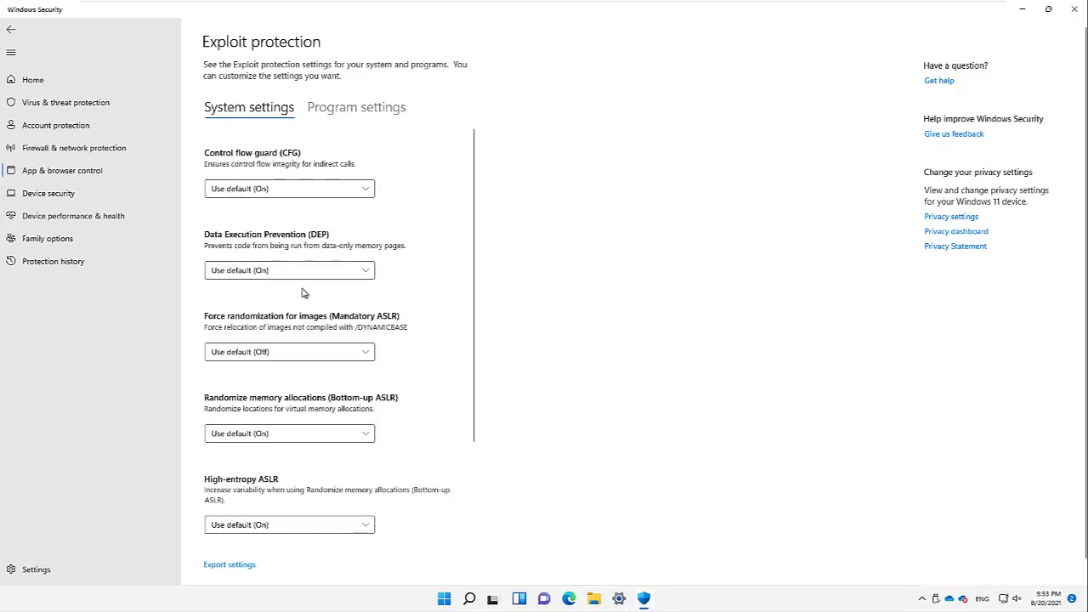
pyautogui.scroll(-3, 289, 280)
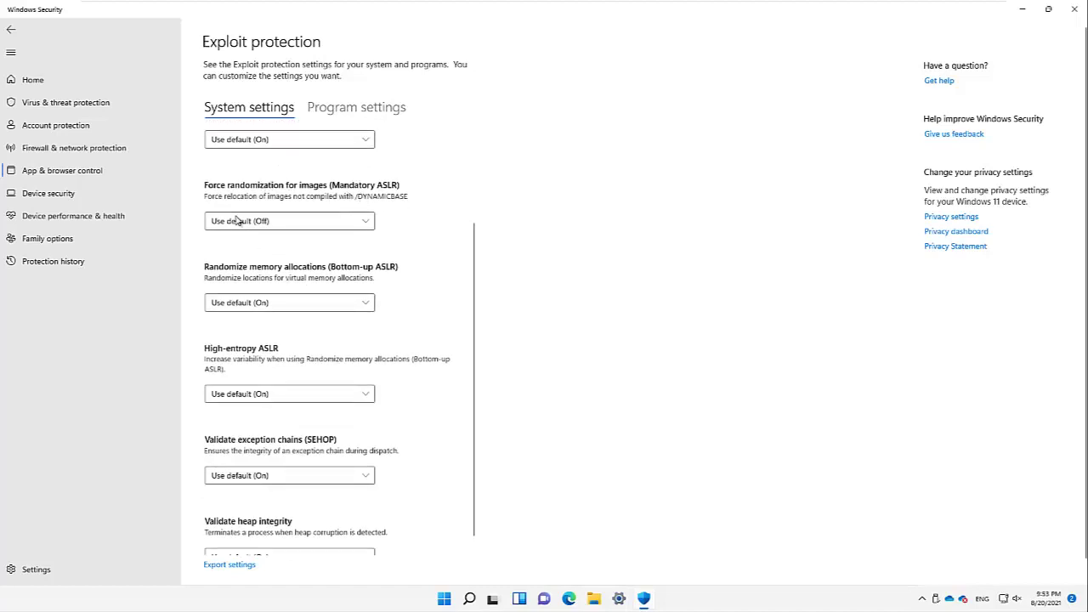
pyautogui.scroll(-1, 293, 306)
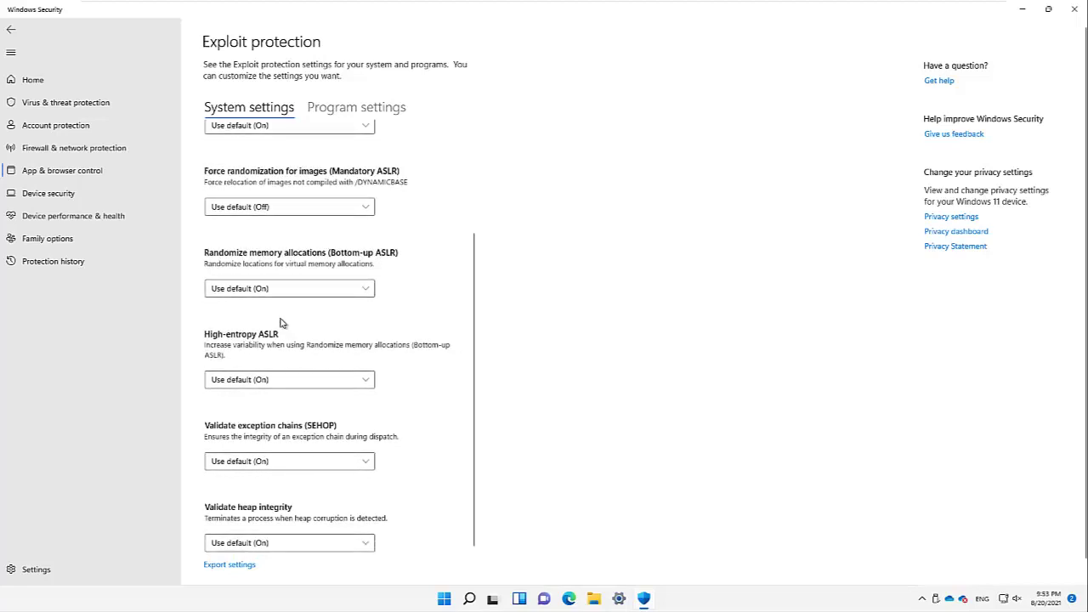
pyautogui.click(294, 383)
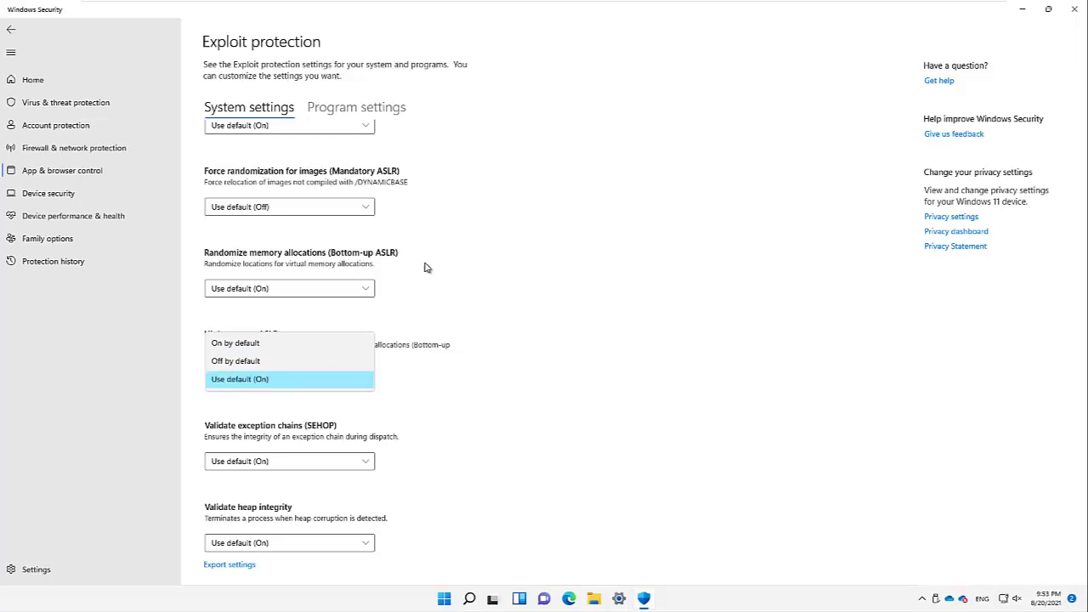
pyautogui.click(12, 31)
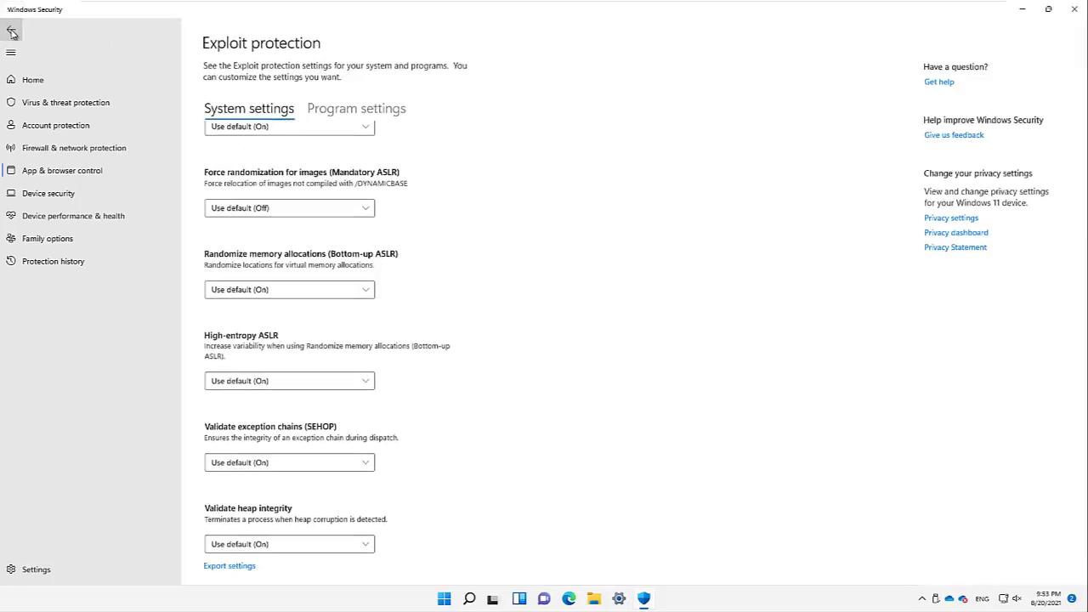
pyautogui.click(12, 31)
pyautogui.click(12, 32)
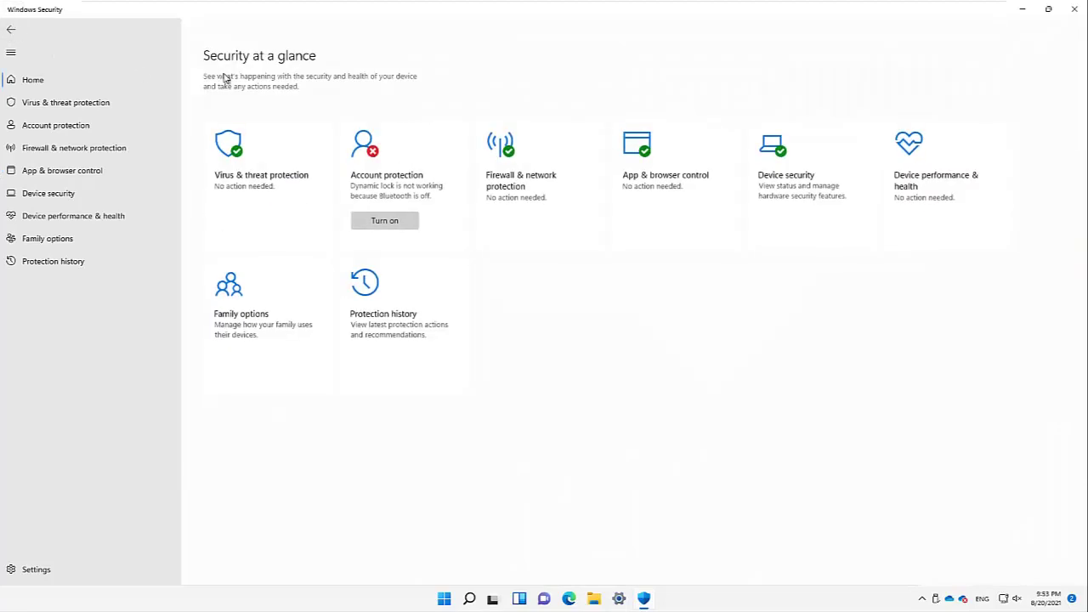
# Step: Turn on Memory integrity in Device security's Core isolation details, approve the change, dismiss the restart notification and return to the overview
pyautogui.click(804, 191)
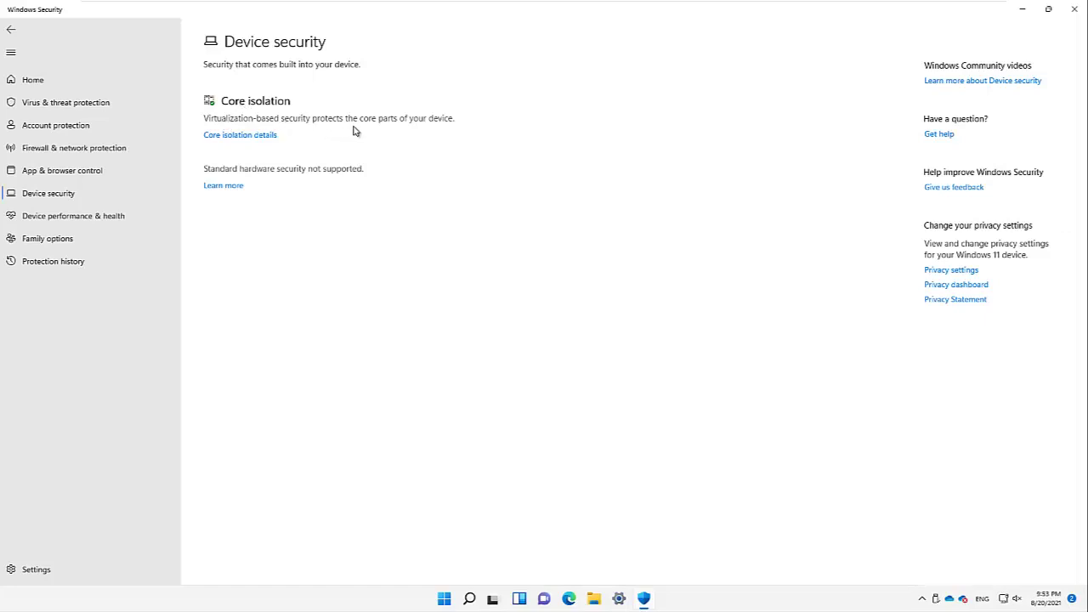
pyautogui.click(251, 145)
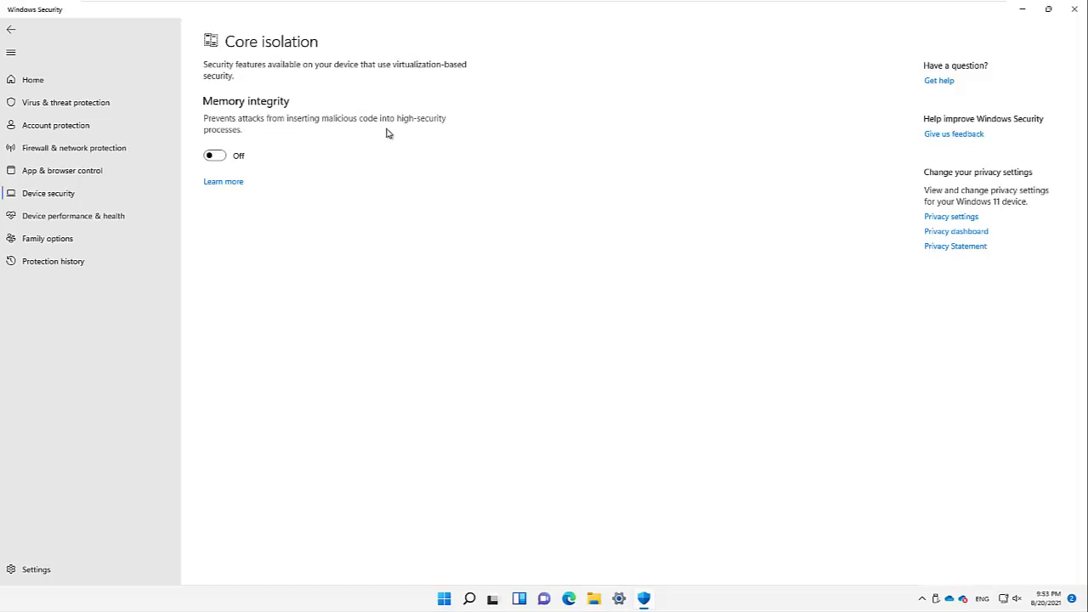
pyautogui.click(219, 157)
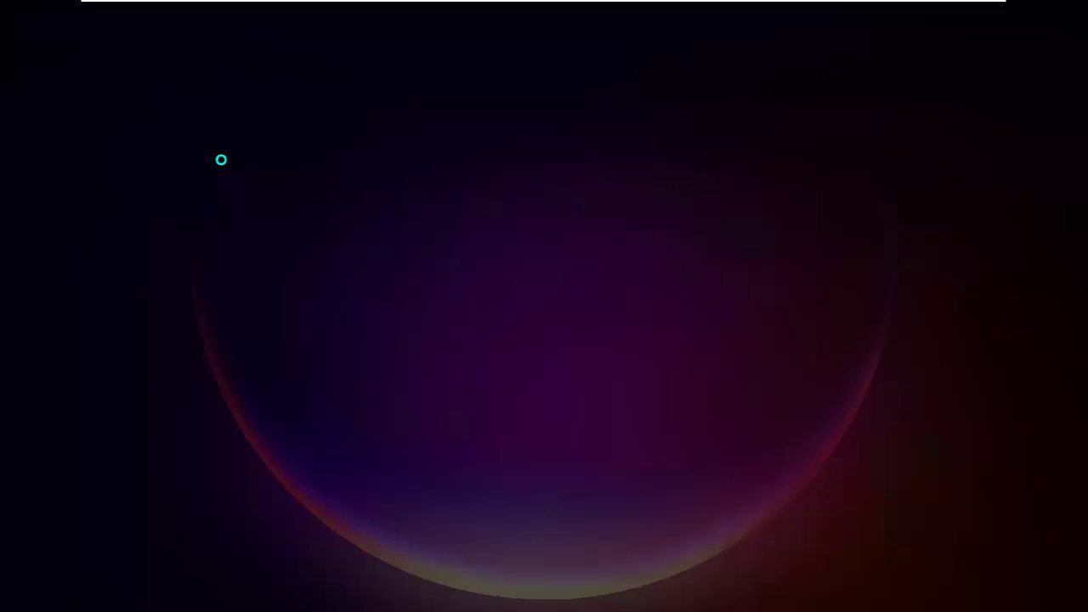
pyautogui.click(486, 386)
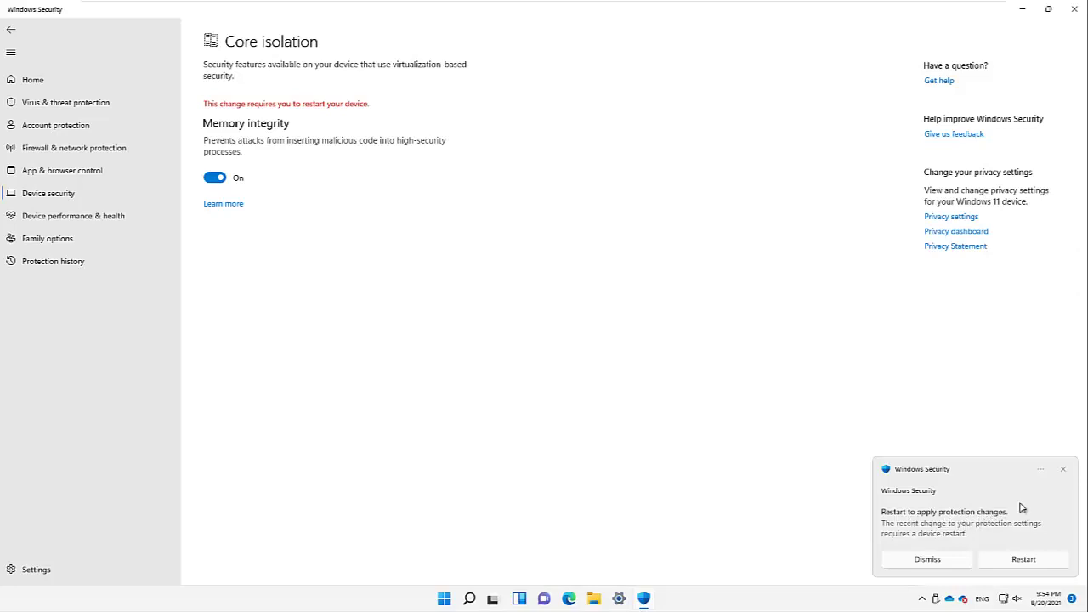
pyautogui.click(1060, 469)
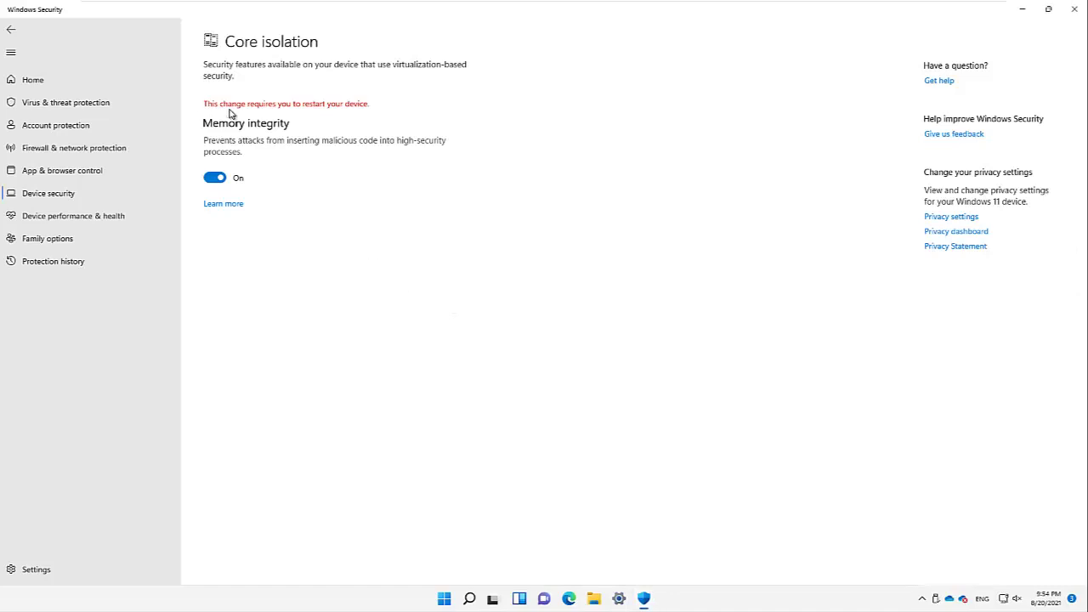
pyautogui.click(11, 31)
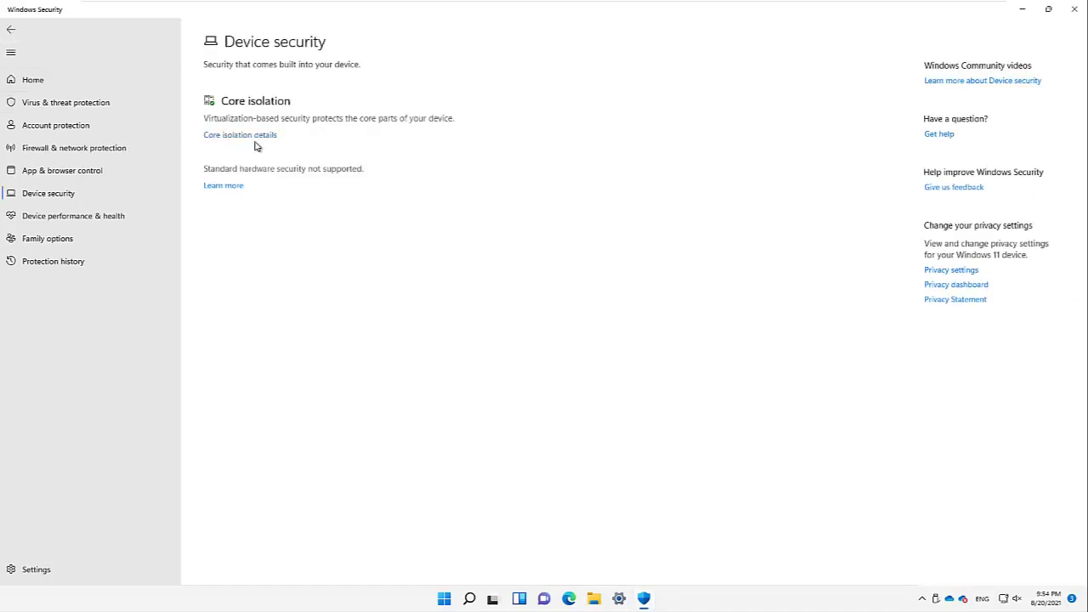
pyautogui.click(11, 30)
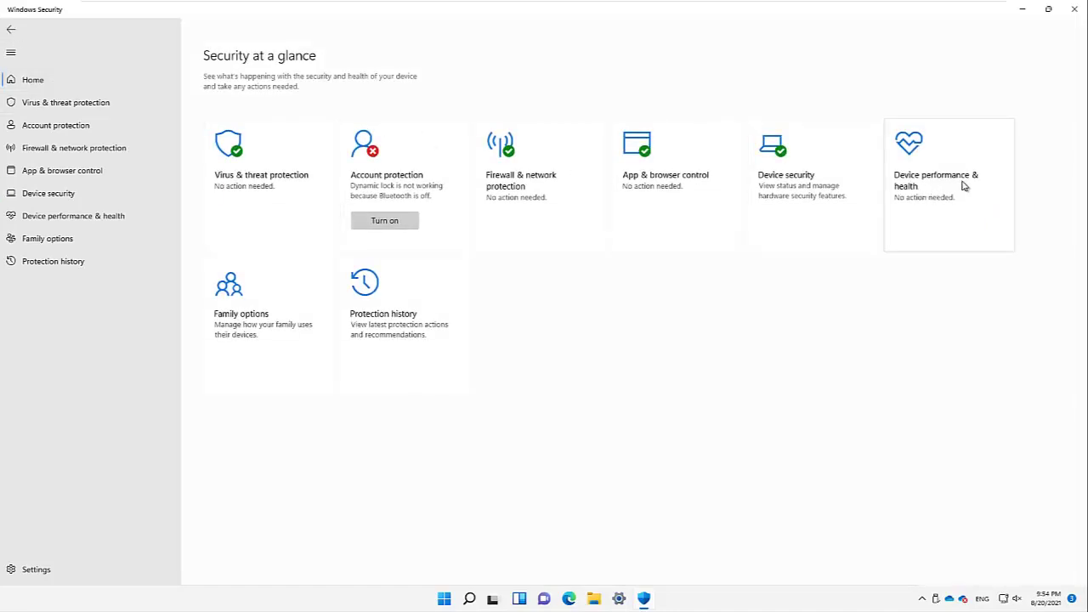
# Step: Review the Health report and Fresh start information under Device performance & health, and return to the overview
pyautogui.click(932, 185)
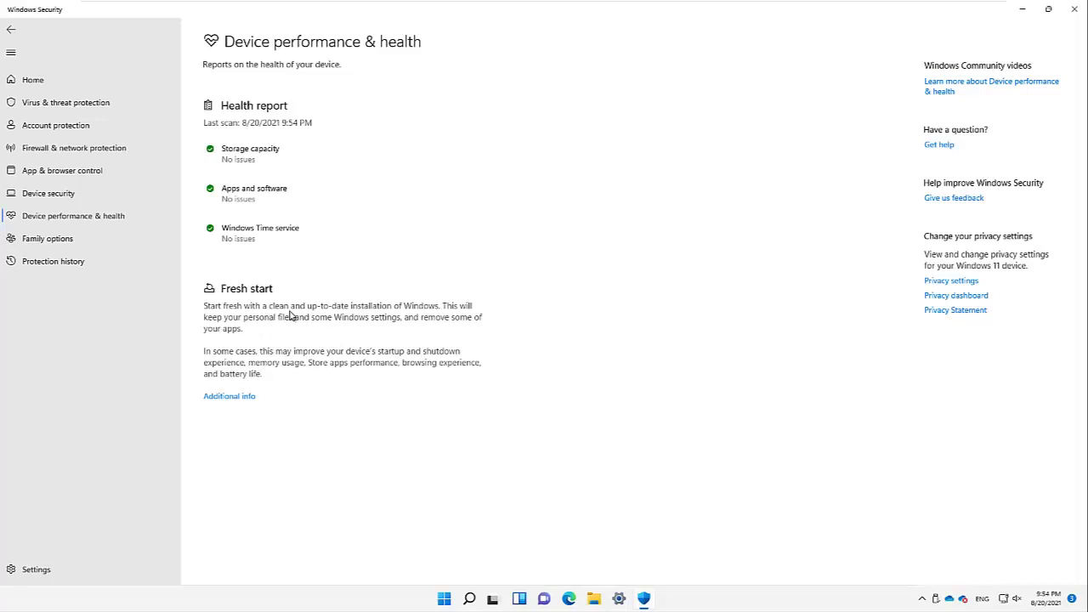
pyautogui.click(11, 30)
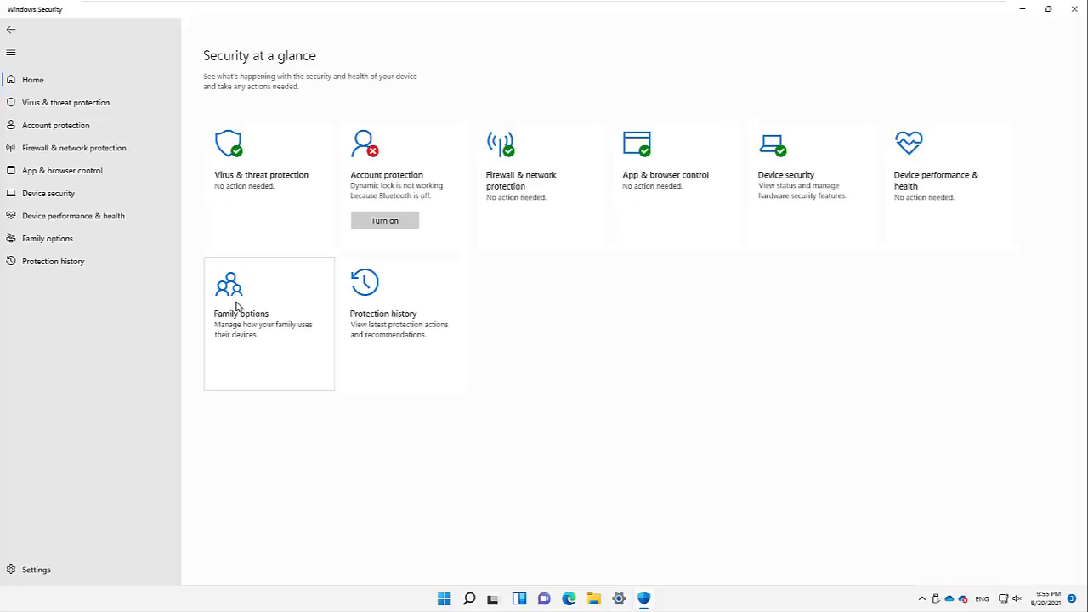
# Step: Open Family options, view the family settings, read through the Microsoft Family Safety page, and minimize the browser
pyautogui.click(261, 312)
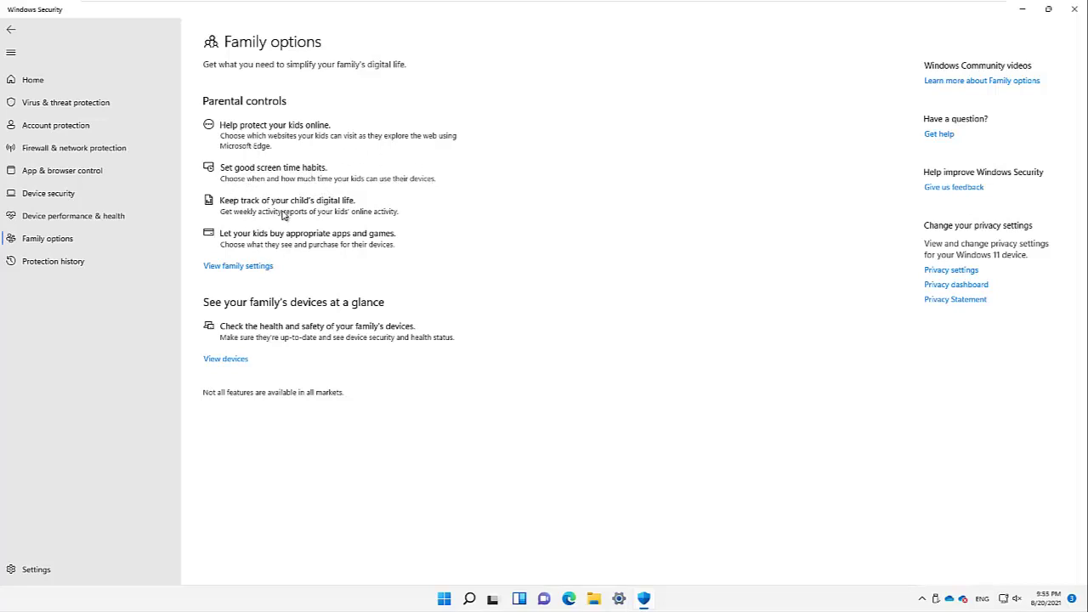
pyautogui.click(239, 266)
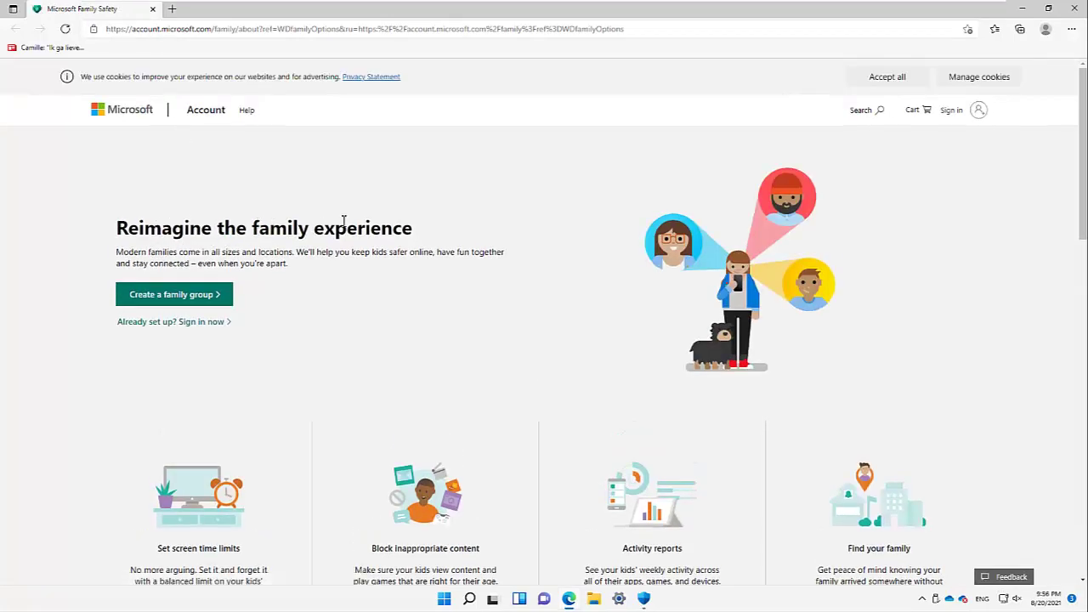
pyautogui.scroll(-3, 345, 214)
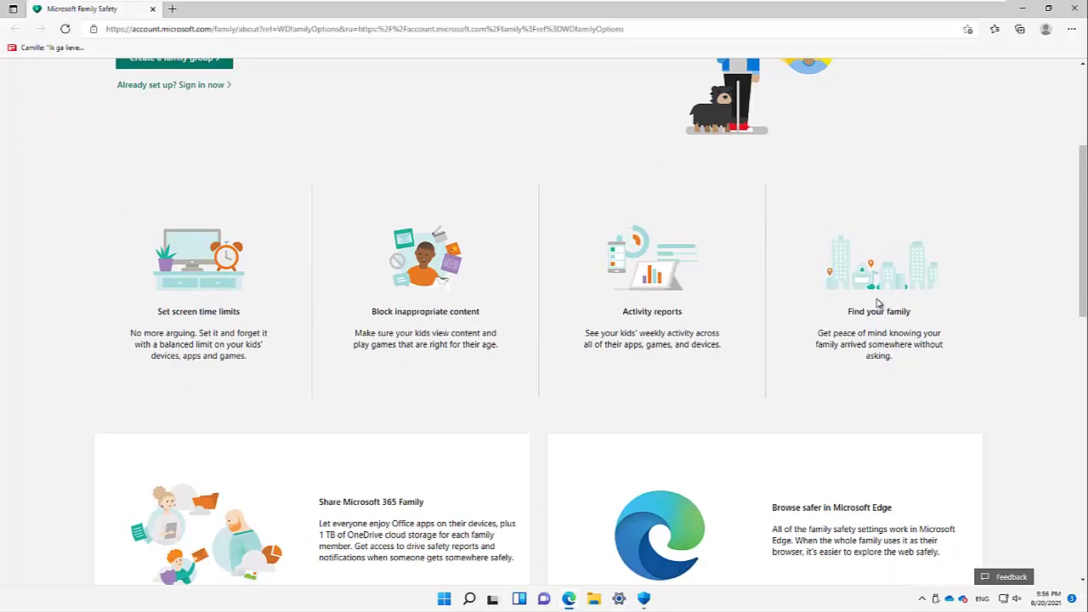
pyautogui.scroll(-5, 811, 267)
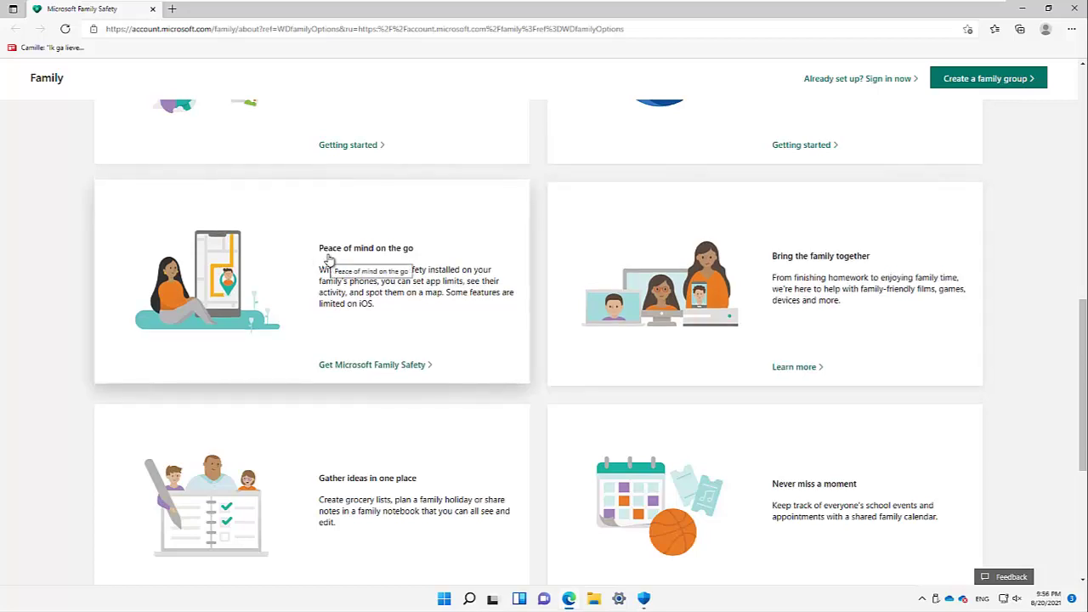
pyautogui.click(1022, 9)
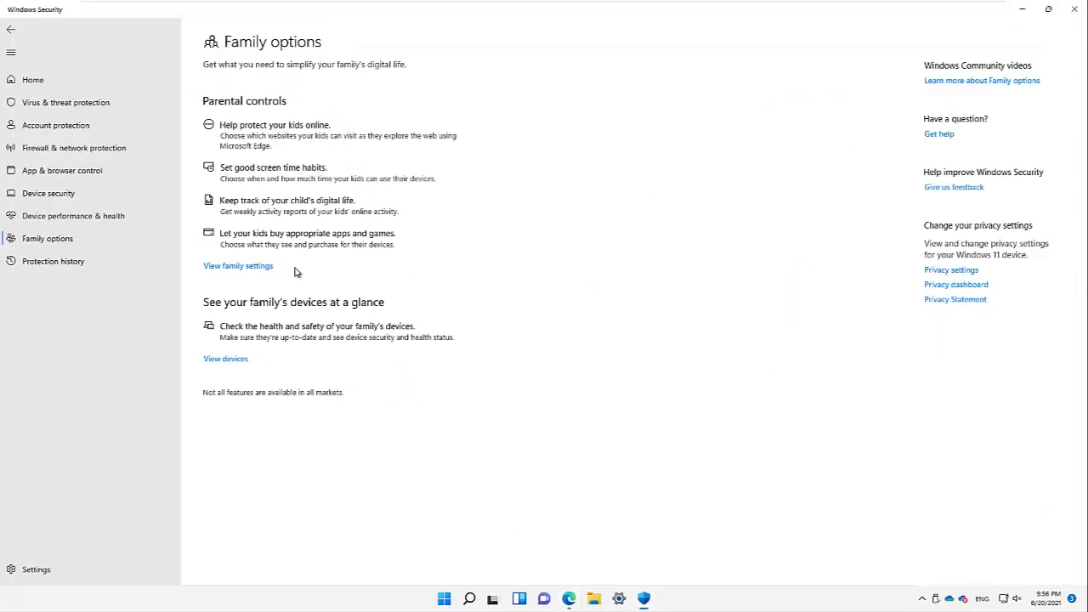
# Step: View the family devices sign-in page, minimize the browser, and check the Protection history from the Windows Security overview
pyautogui.click(226, 360)
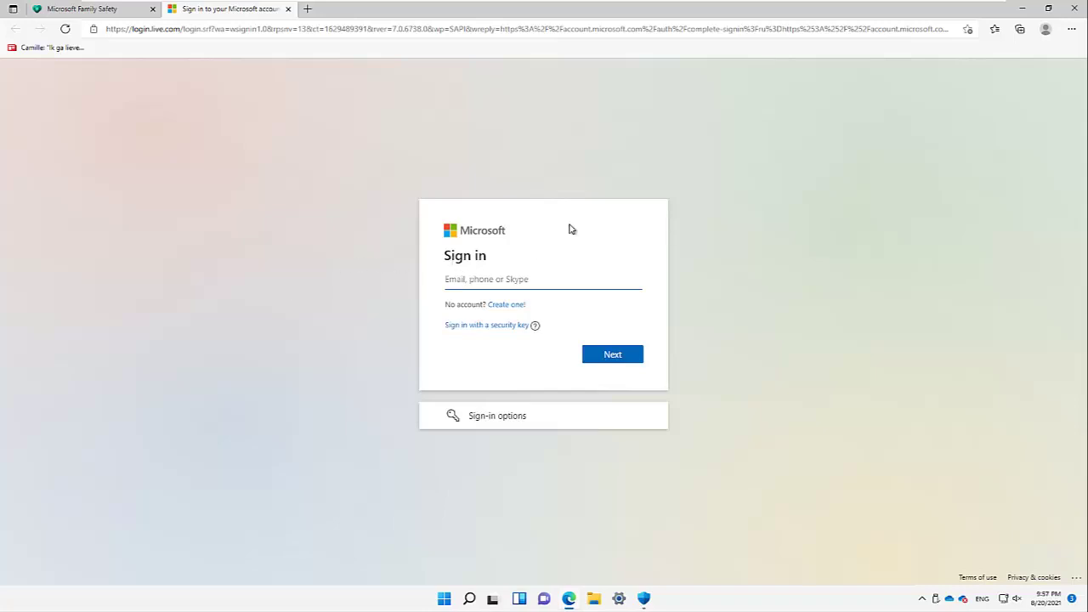
pyautogui.click(1022, 9)
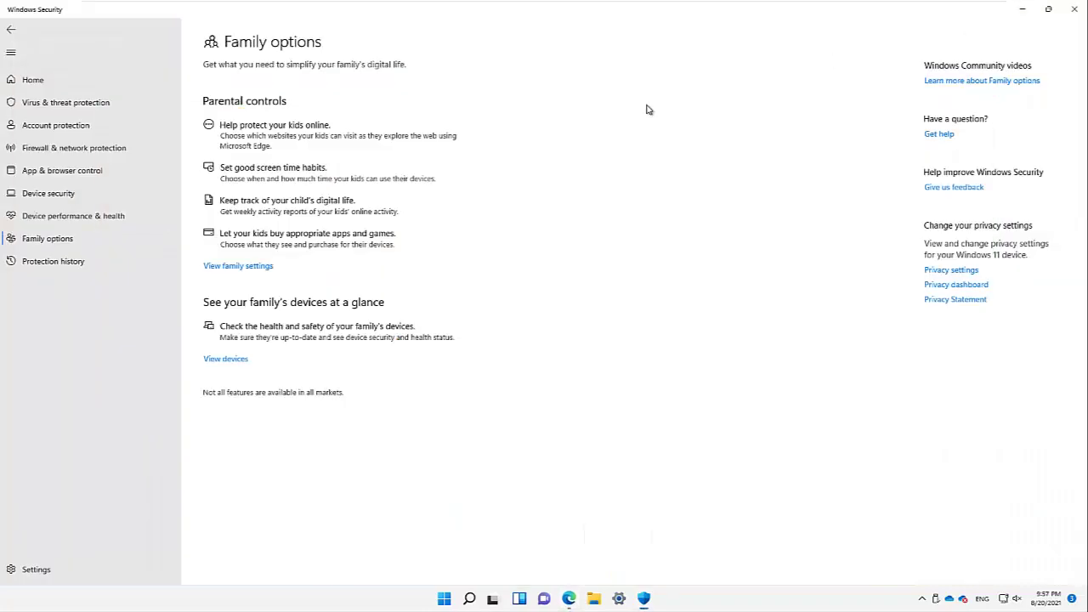
pyautogui.click(9, 32)
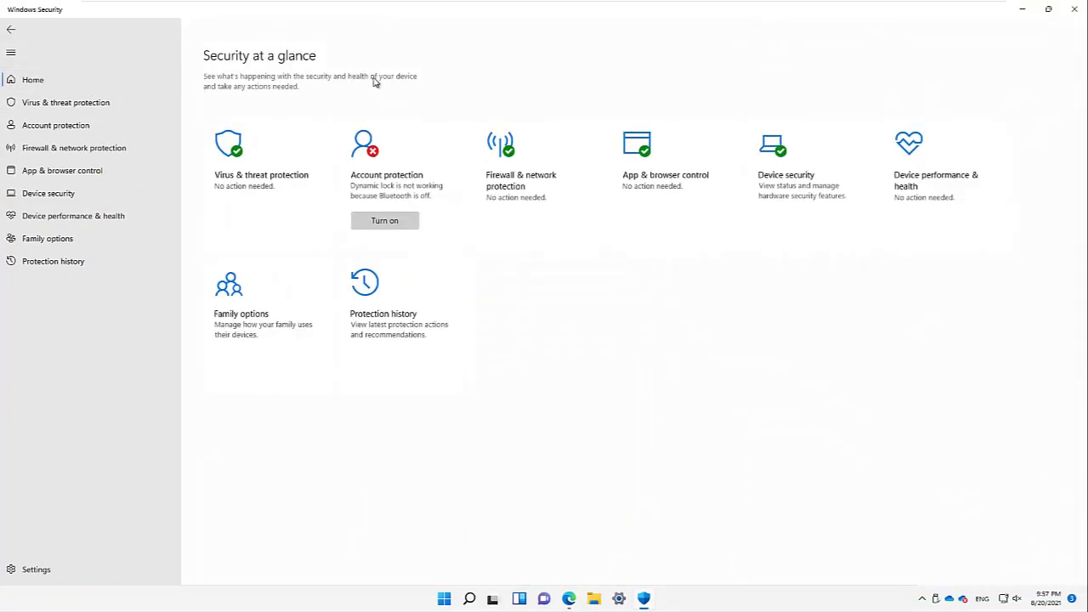
pyautogui.click(385, 331)
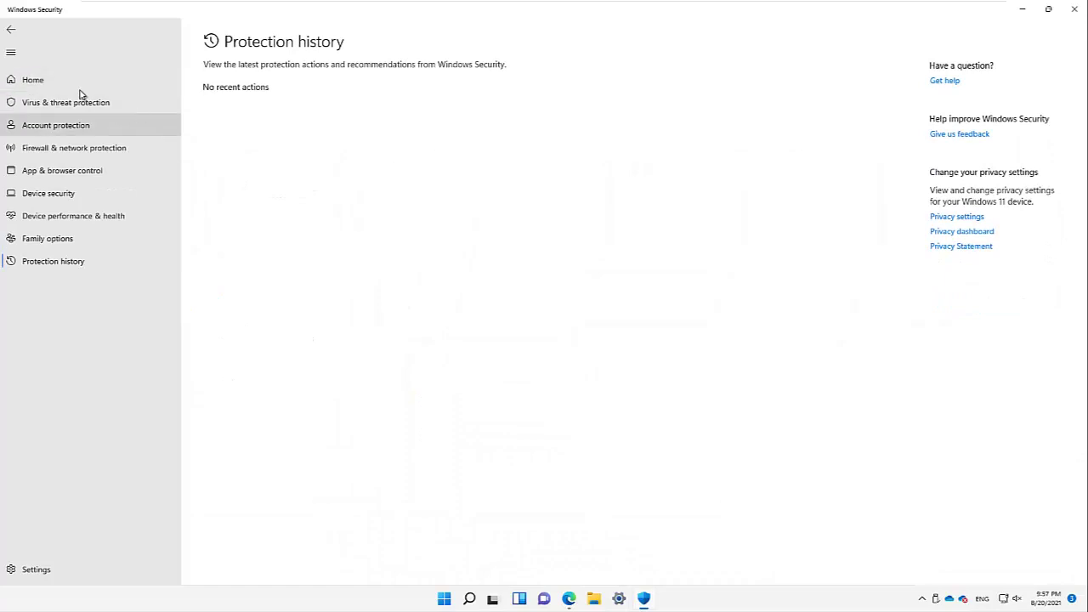
pyautogui.click(13, 32)
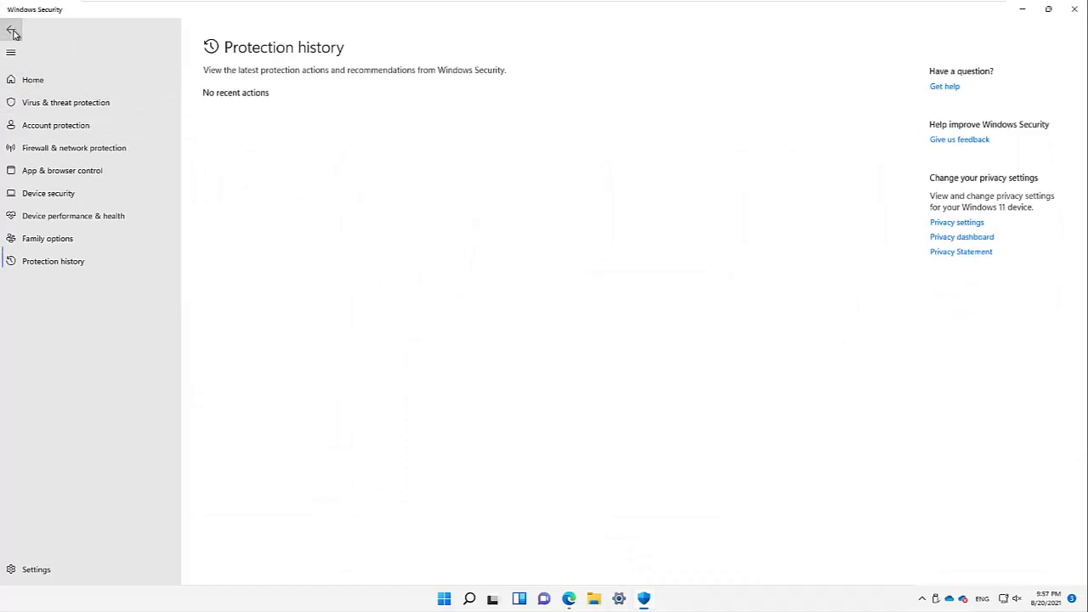
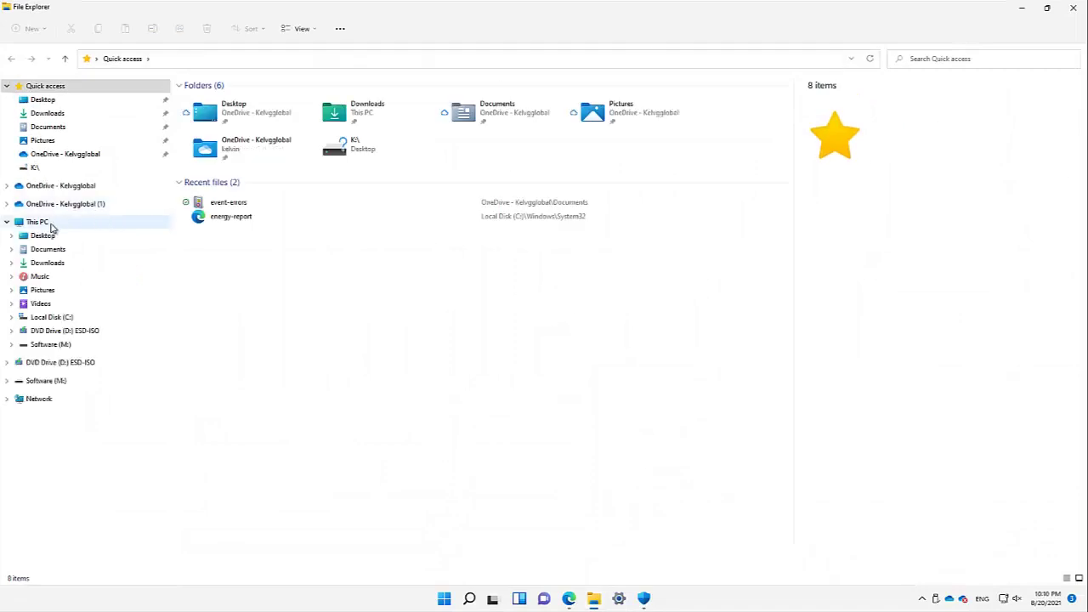
# Step: Try to turn on BitLocker for Local Disk (C:) from This PC in File Explorer, and close the BitLocker wizard
pyautogui.click(50, 224)
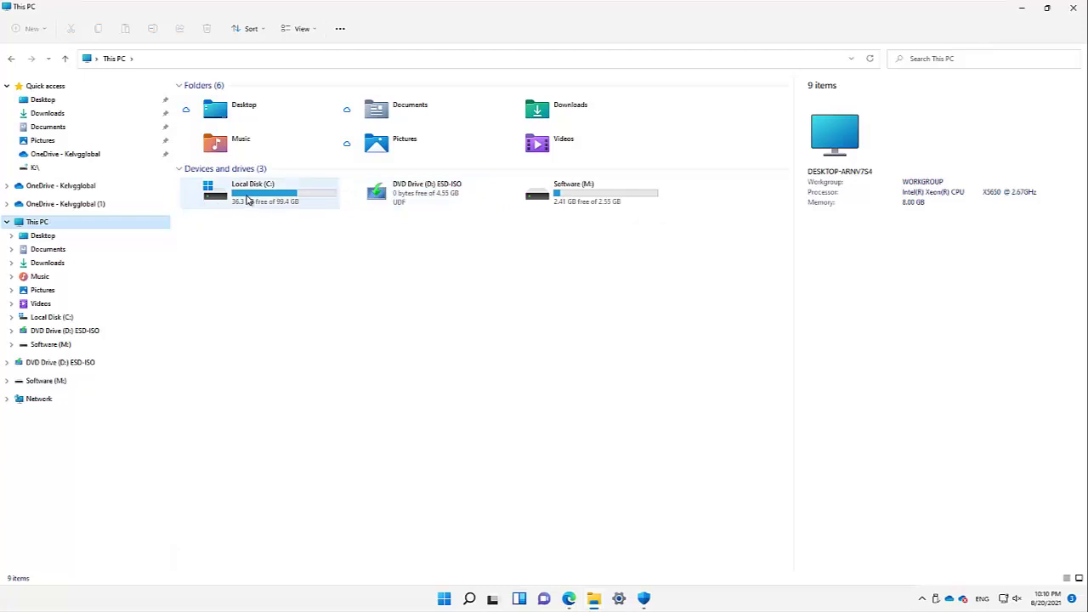
pyautogui.moveTo(247, 203)
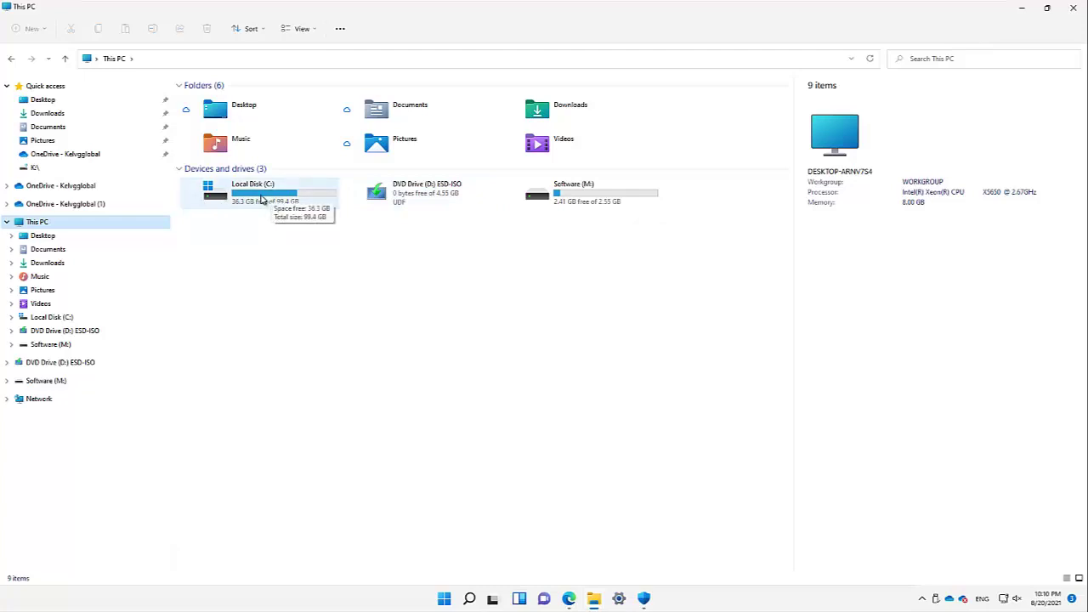
pyautogui.rightClick(261, 196)
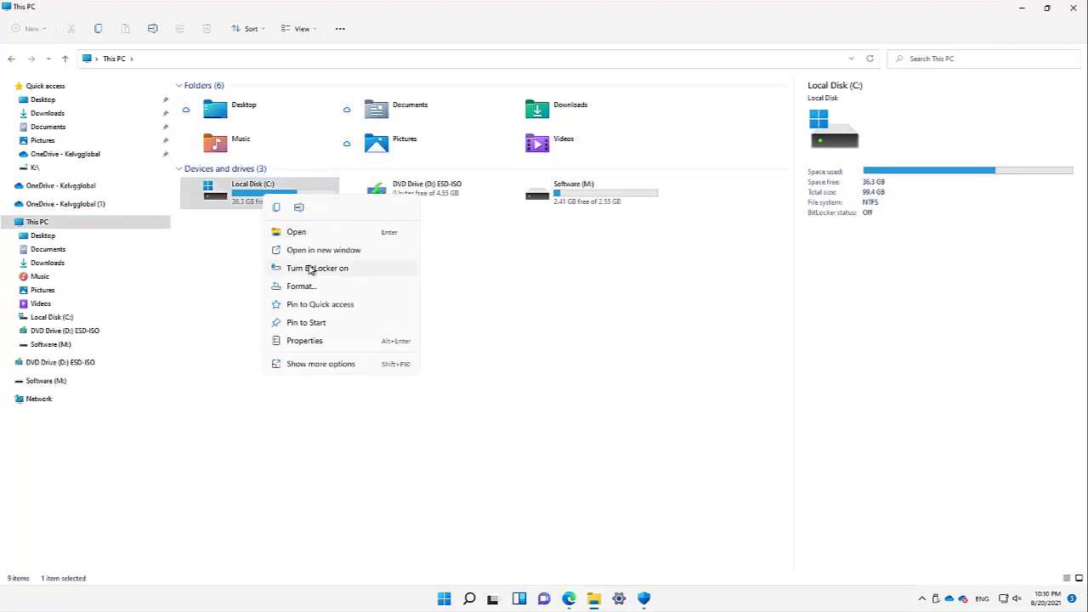
pyautogui.click(327, 364)
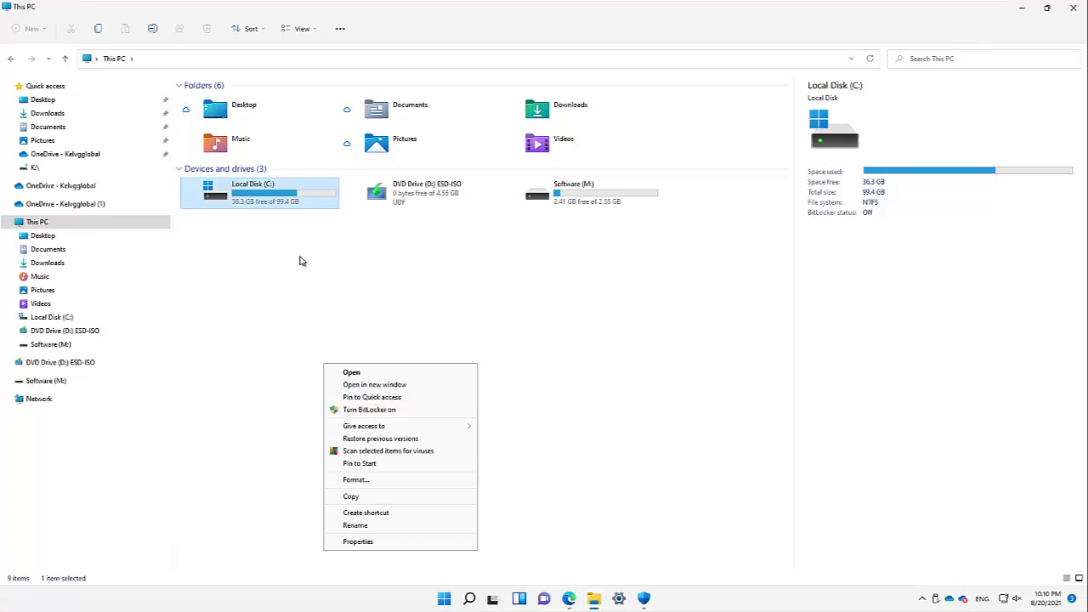
pyautogui.click(372, 410)
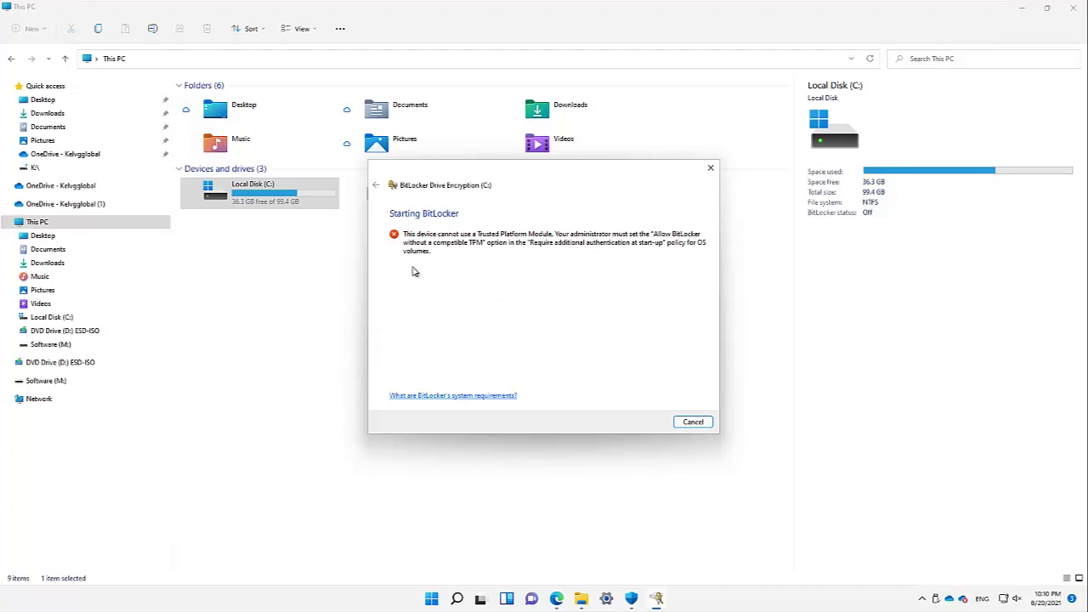
pyautogui.click(711, 168)
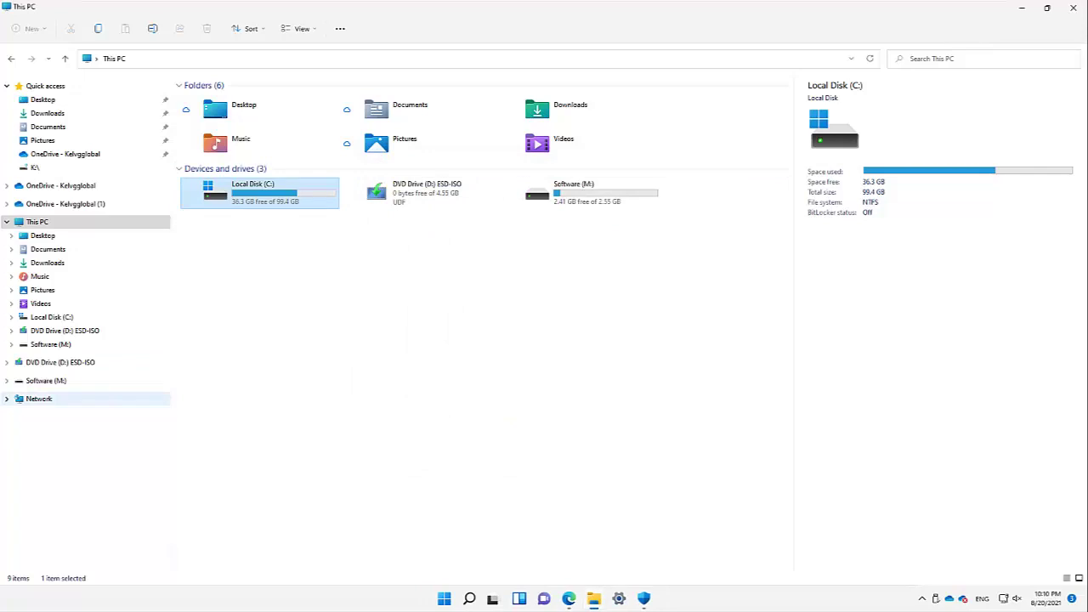
# Step: Bring the second computer's This PC window into view, maximize it, and examine the BitLocker management options for its Windows (C:) drive
pyautogui.moveTo(0, 136); pyautogui.dragTo(469, 134)
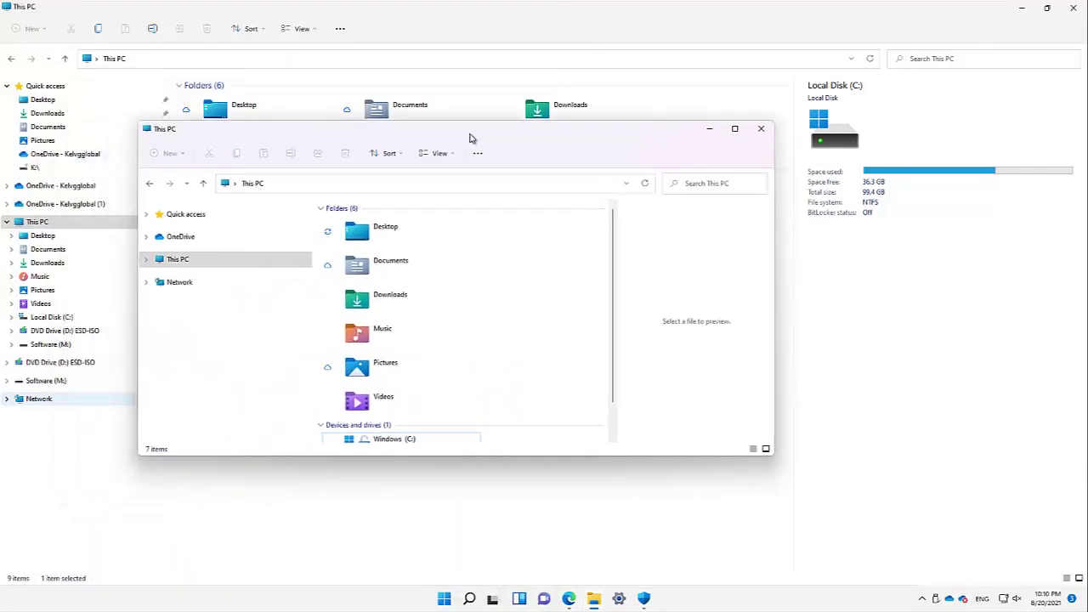
pyautogui.click(734, 134)
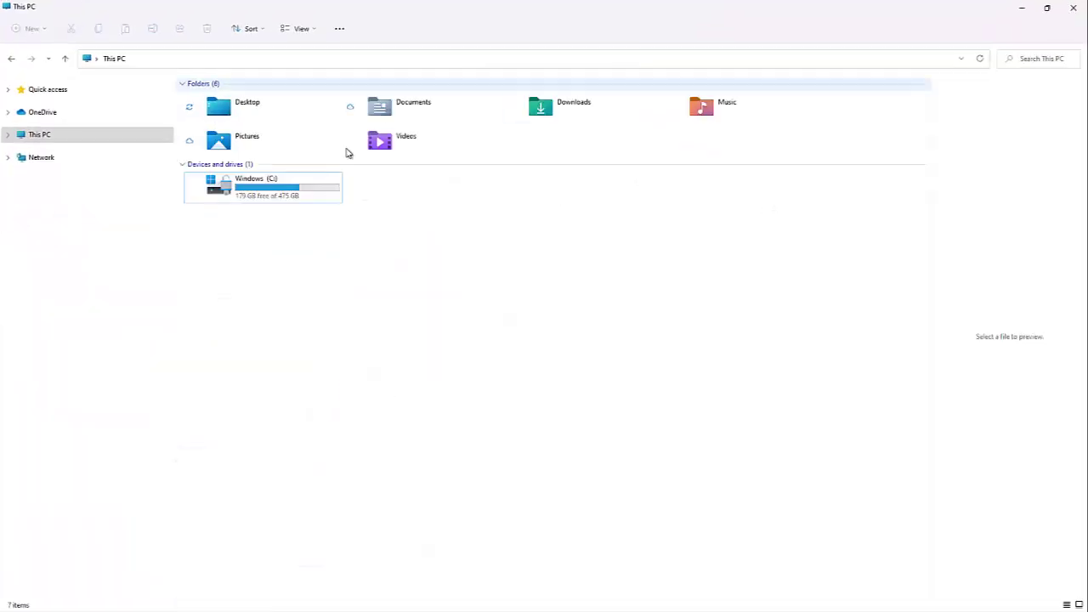
pyautogui.click(225, 189)
pyautogui.rightClick(225, 188)
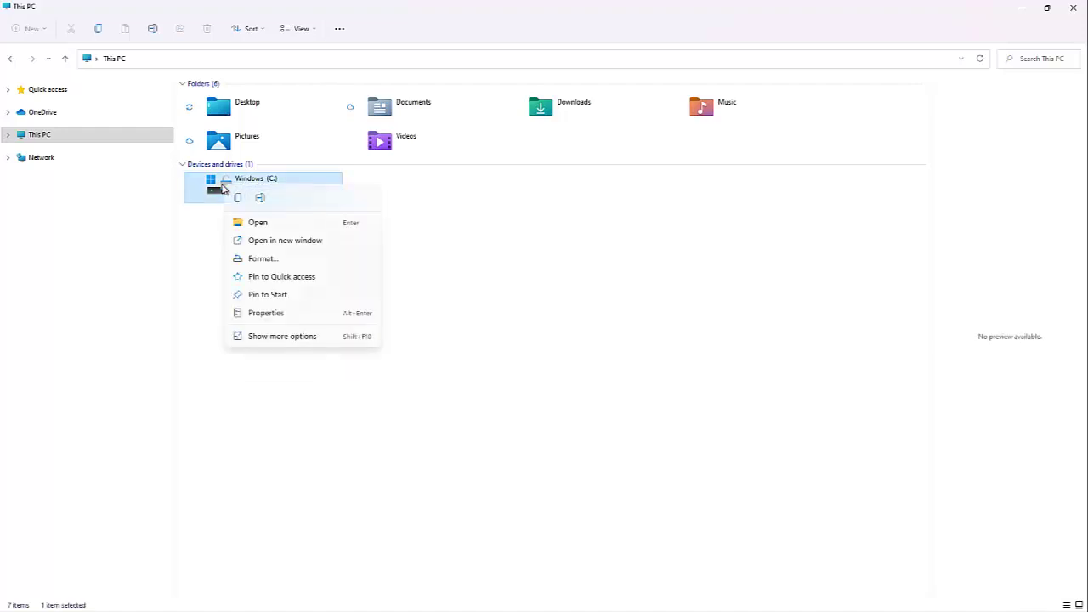
pyautogui.click(269, 339)
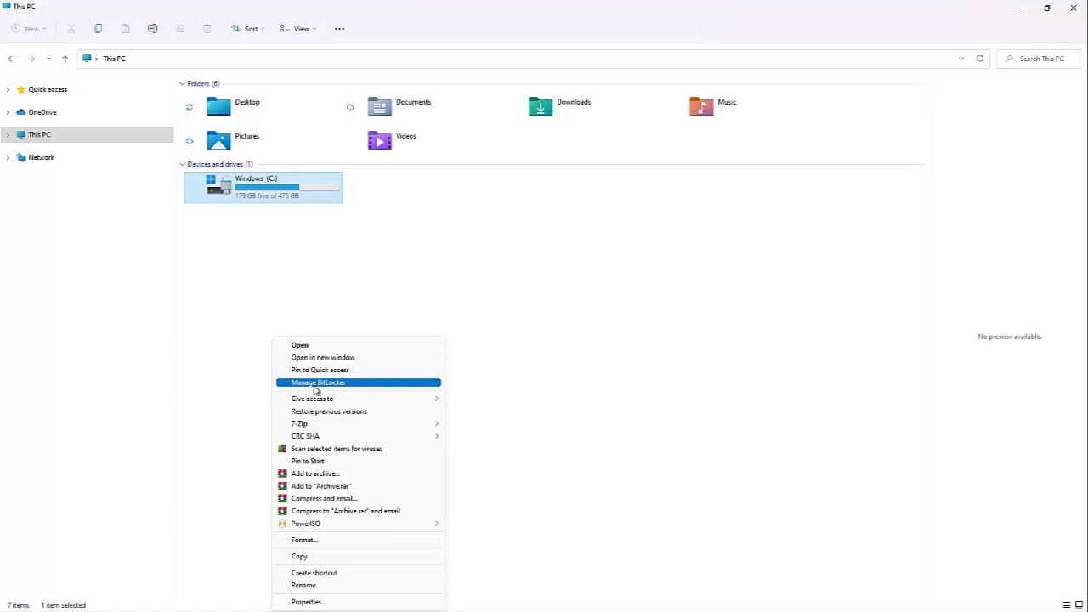
pyautogui.click(323, 387)
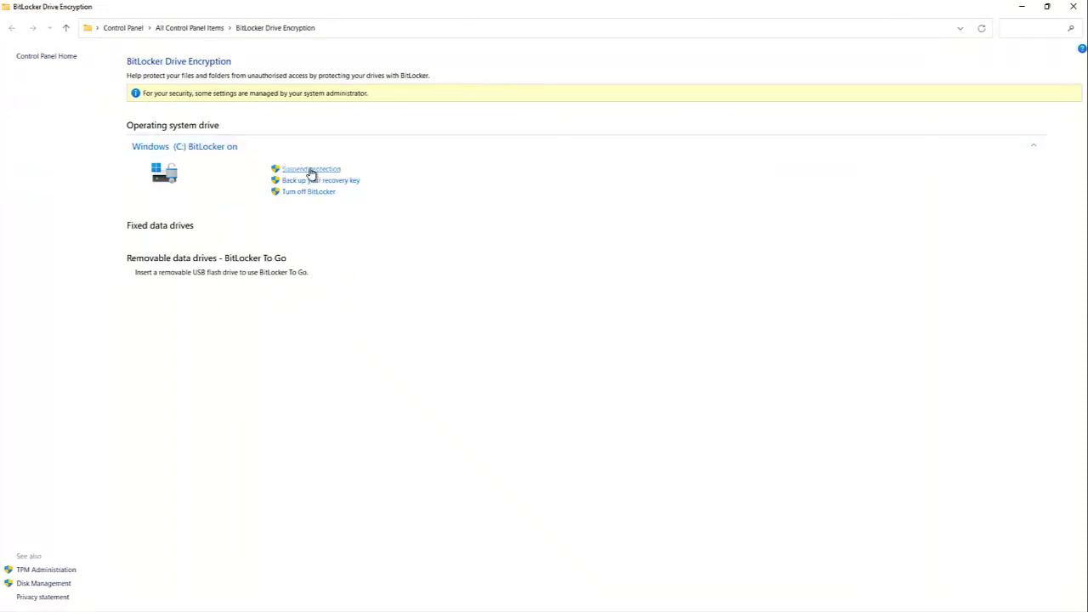
pyautogui.click(308, 191)
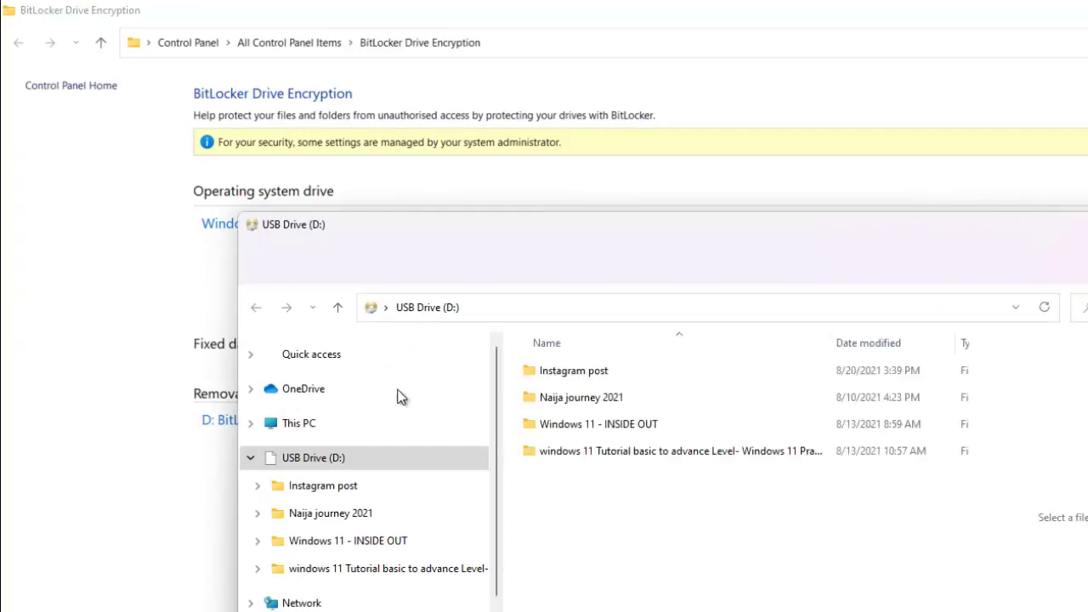
# Step: Start BitLocker setup for removable drive D:, try the password and smart card unlock options, and cancel the setup
pyautogui.click(1068, 233)
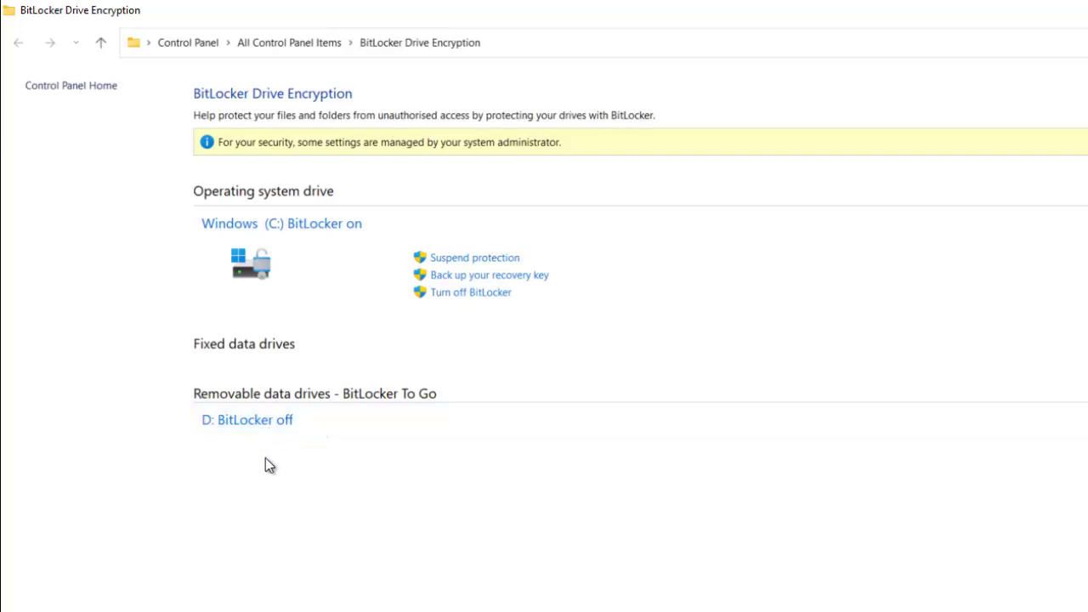
pyautogui.click(261, 420)
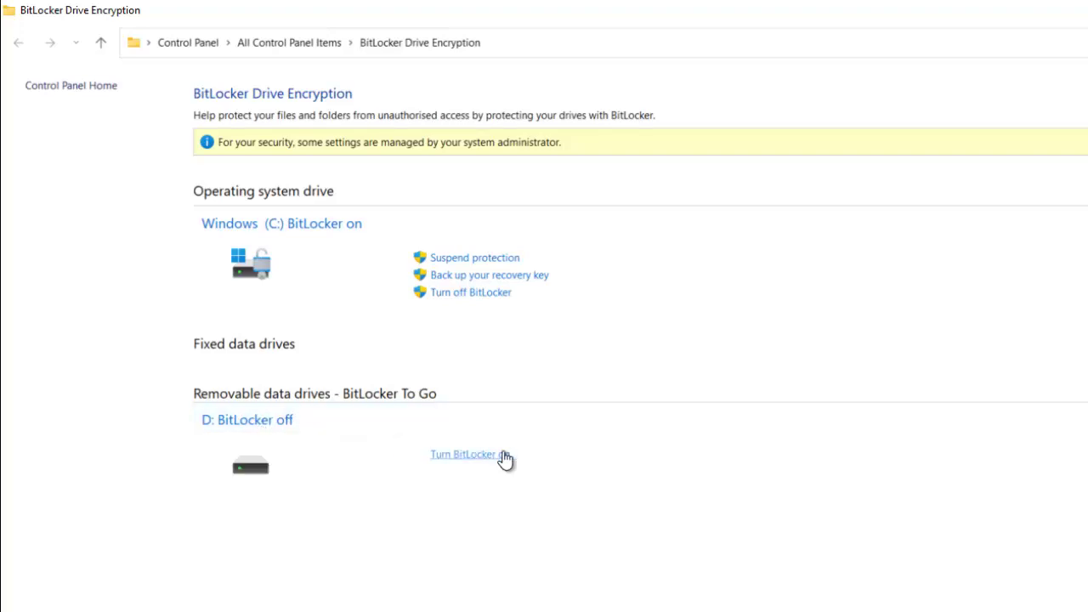
pyautogui.click(462, 457)
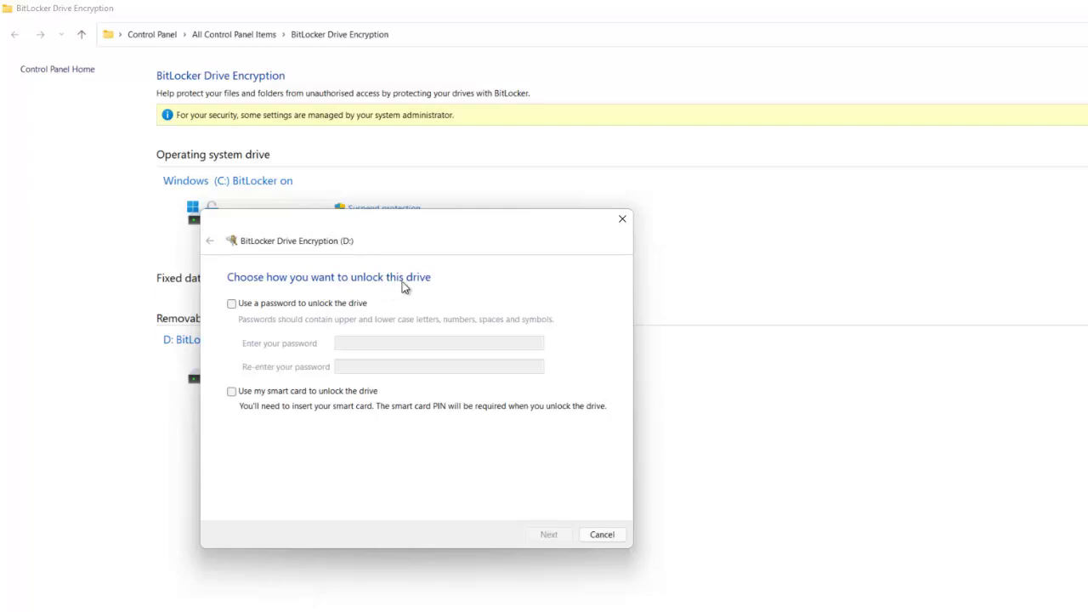
pyautogui.click(260, 306)
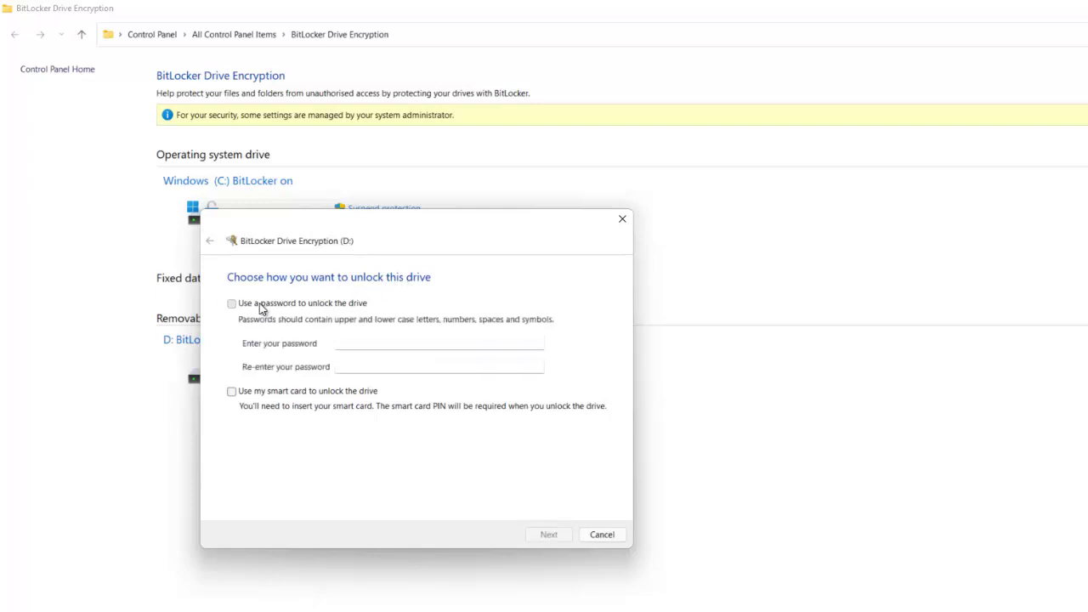
pyautogui.click(260, 306)
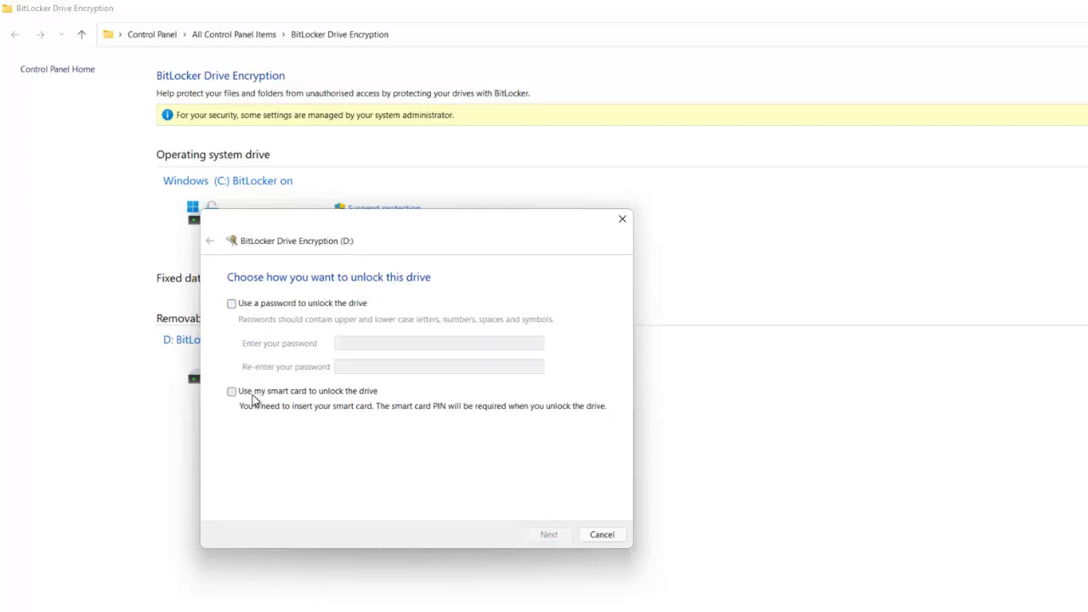
pyautogui.click(263, 395)
pyautogui.click(286, 306)
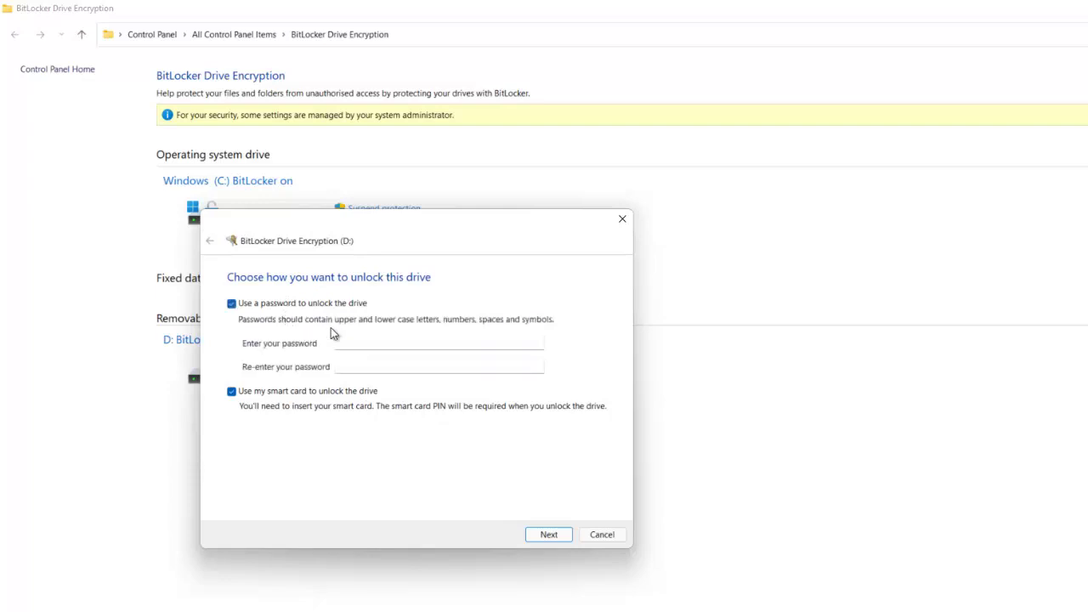
pyautogui.click(360, 344)
pyautogui.click(602, 534)
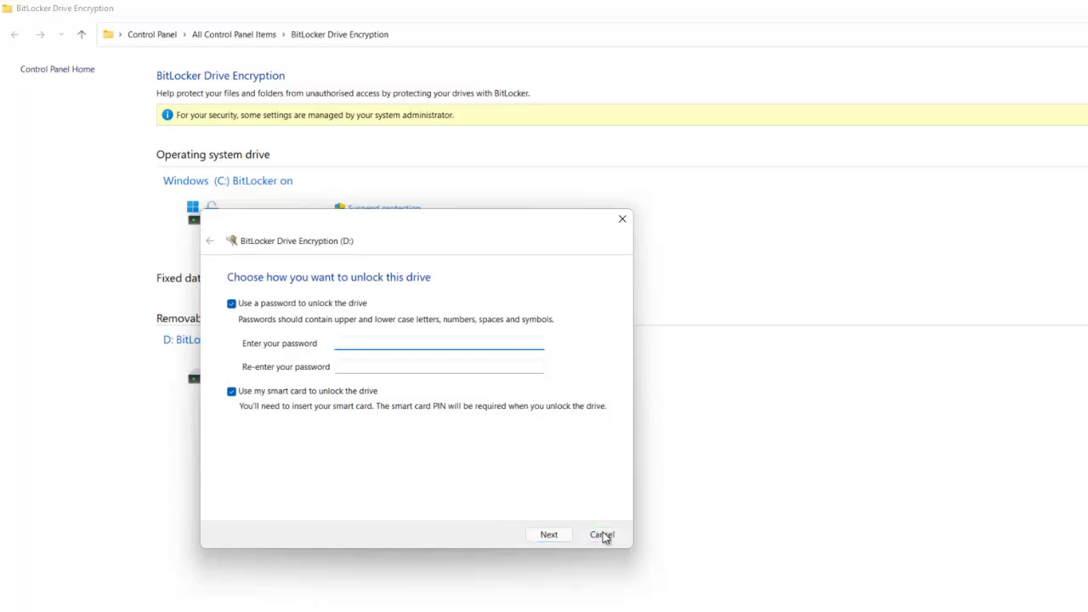
pyautogui.click(704, 392)
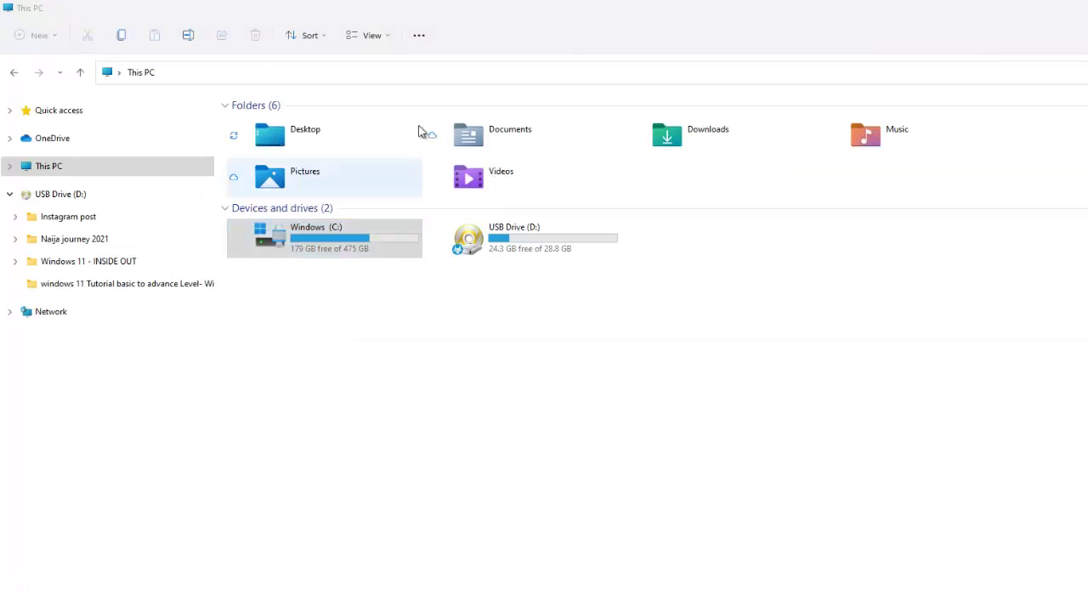
# Step: Examine the full set of drive options for Windows (C:) and for USB Drive (D:), including BitLocker and virus scanning
pyautogui.rightClick(315, 241)
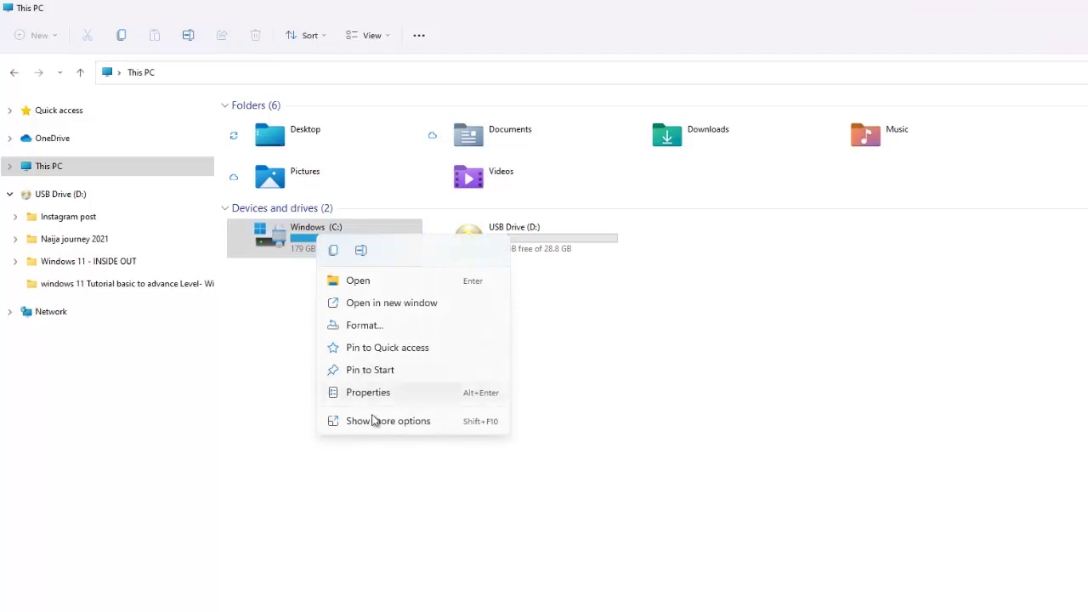
pyautogui.click(372, 420)
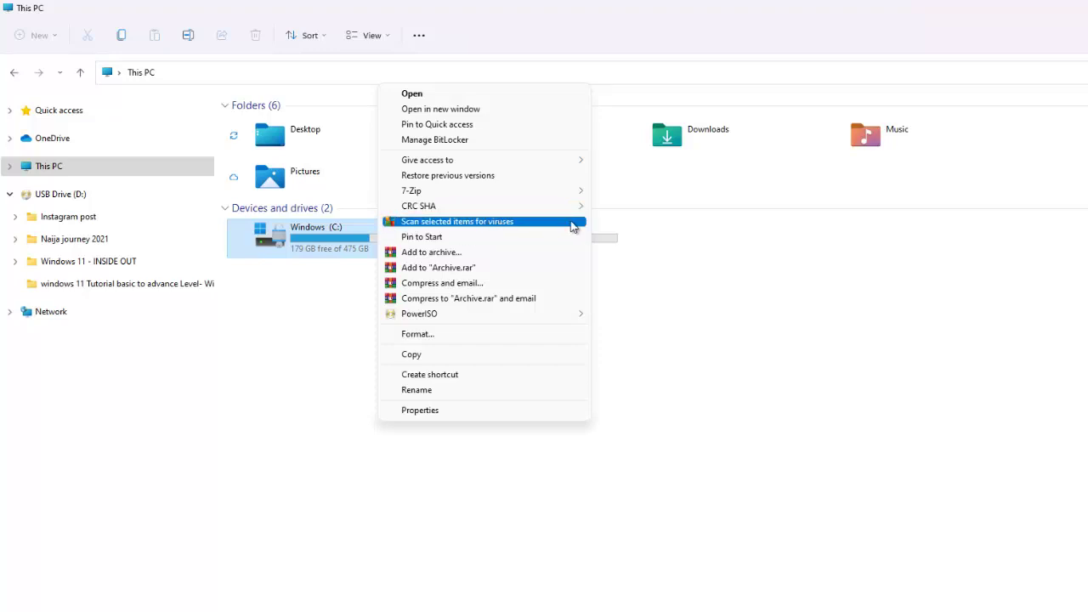
pyautogui.click(644, 240)
pyautogui.click(506, 242)
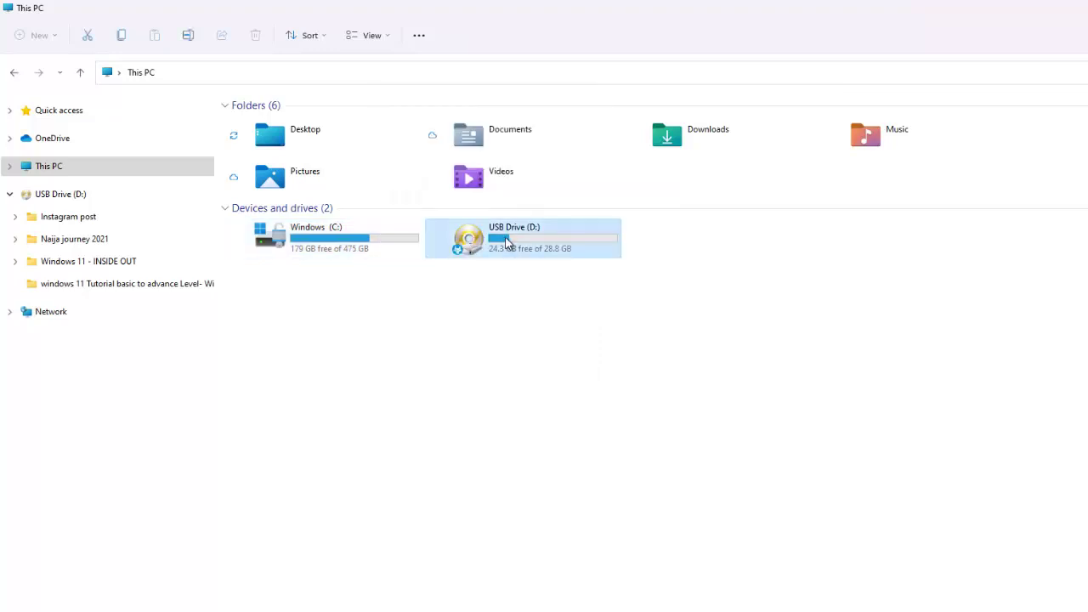
pyautogui.rightClick(506, 242)
pyautogui.click(557, 446)
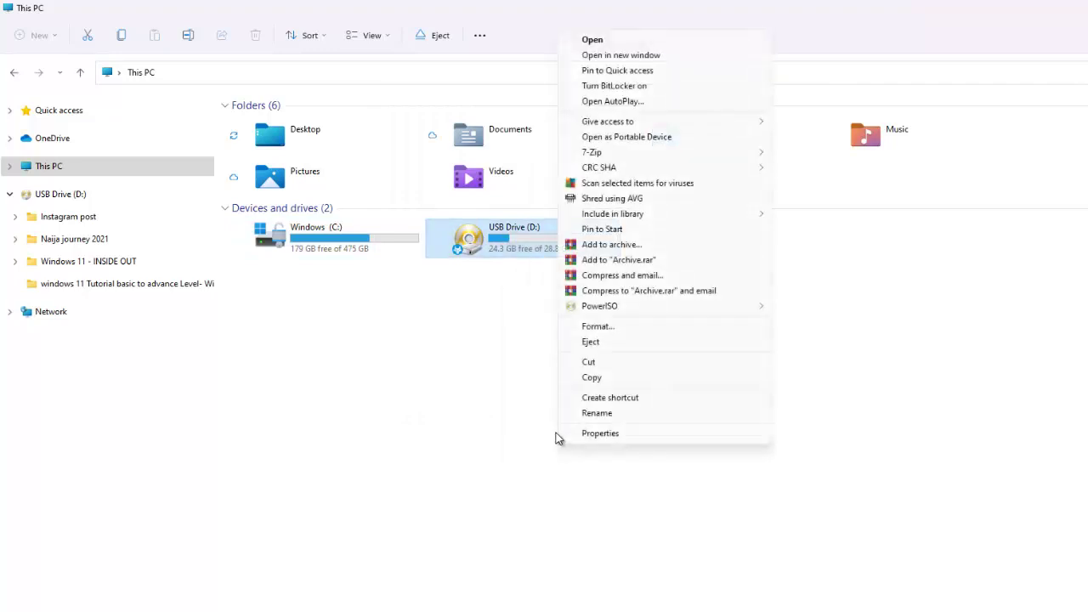
# Step: Start an AVG virus scan of USB Drive (D:), stop the scan, and close AVG
pyautogui.click(617, 184)
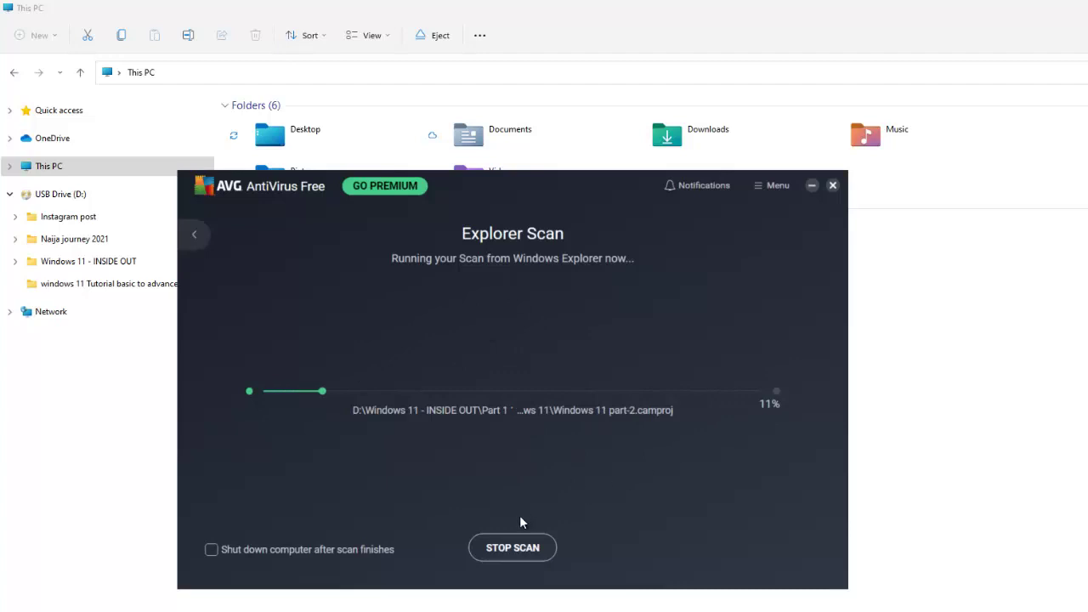
pyautogui.click(512, 549)
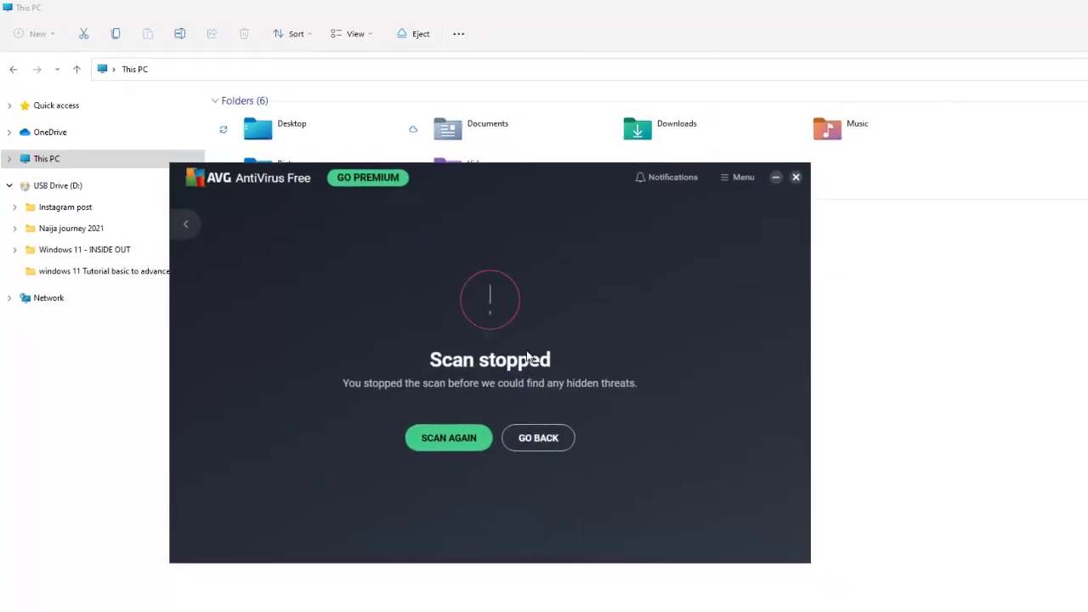
pyautogui.click(699, 160)
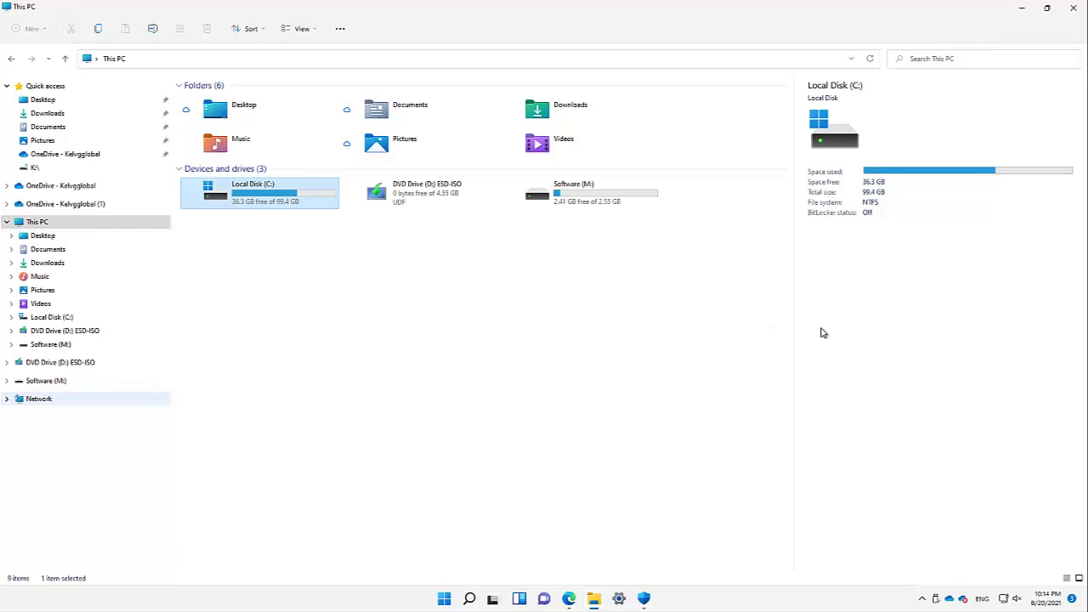
# Step: Open AVG AntiVirus Free on the first computer, examine its protection overview and other scan types, and close it
pyautogui.click(924, 600)
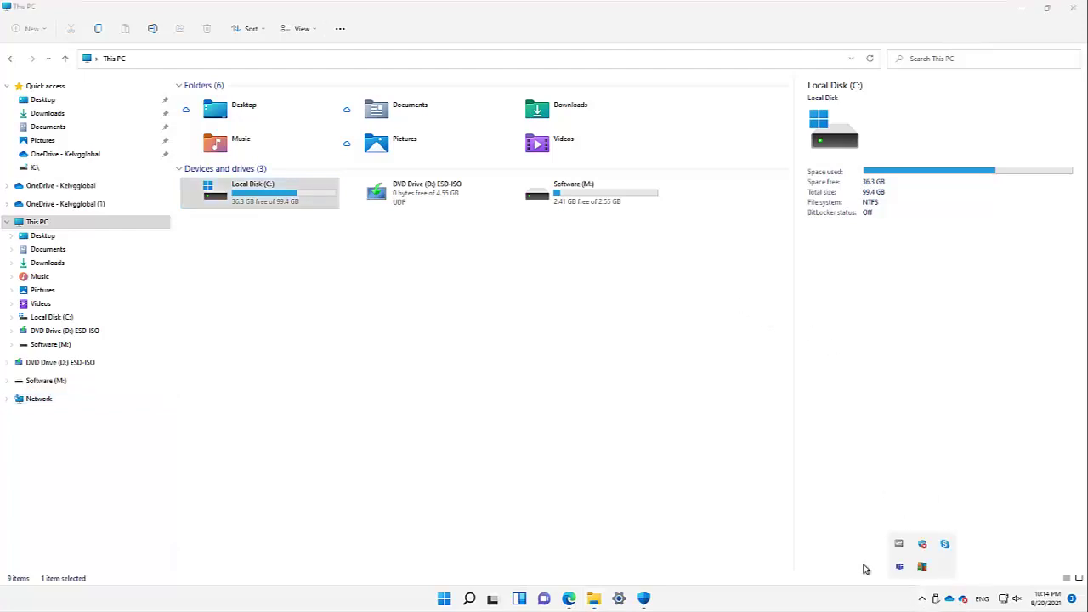
pyautogui.click(923, 568)
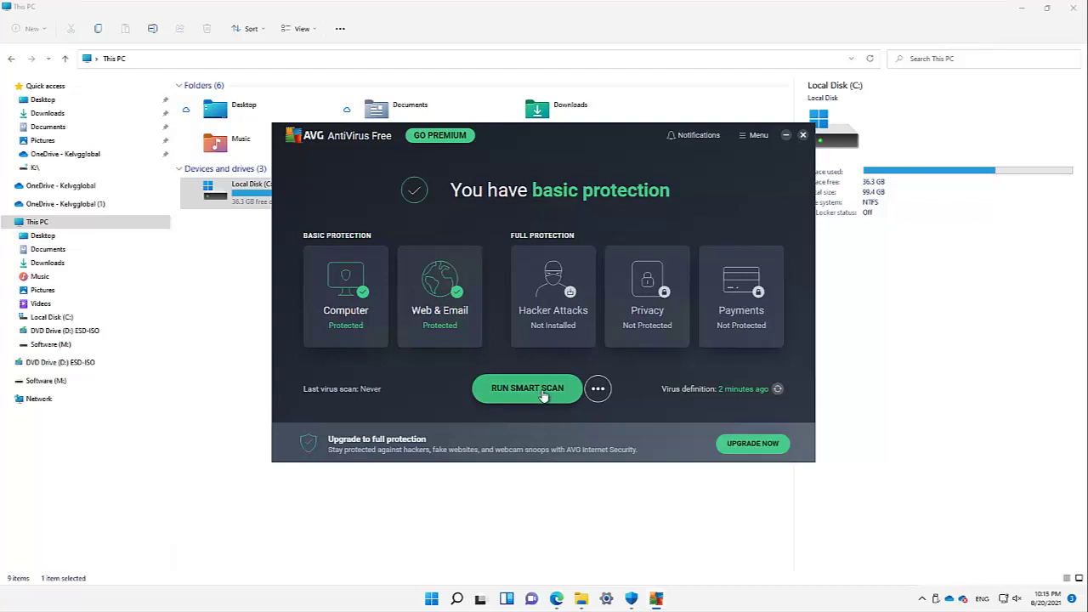
pyautogui.click(595, 391)
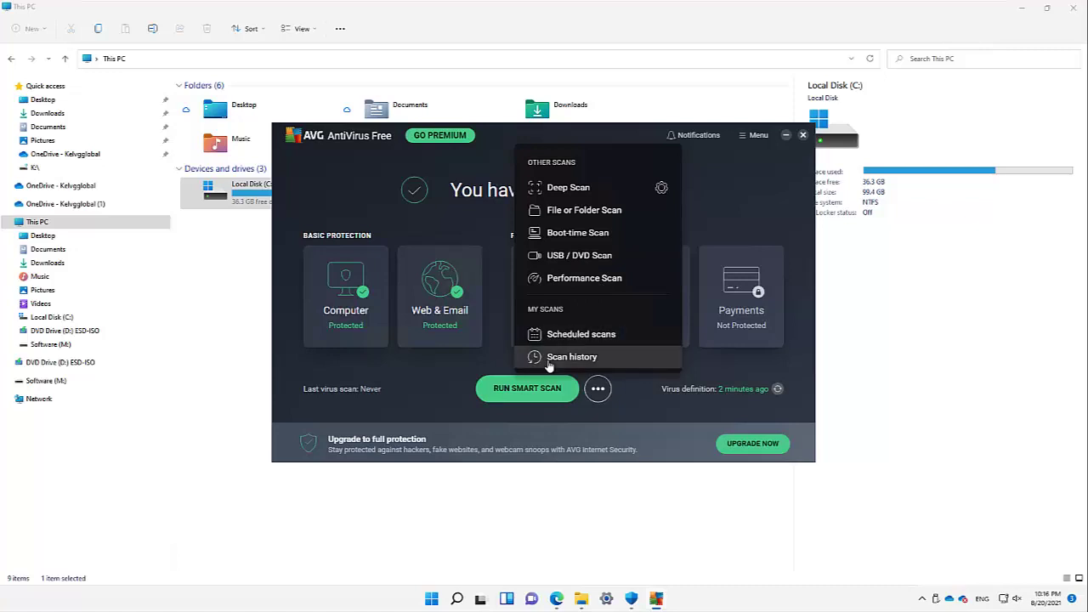
pyautogui.click(387, 411)
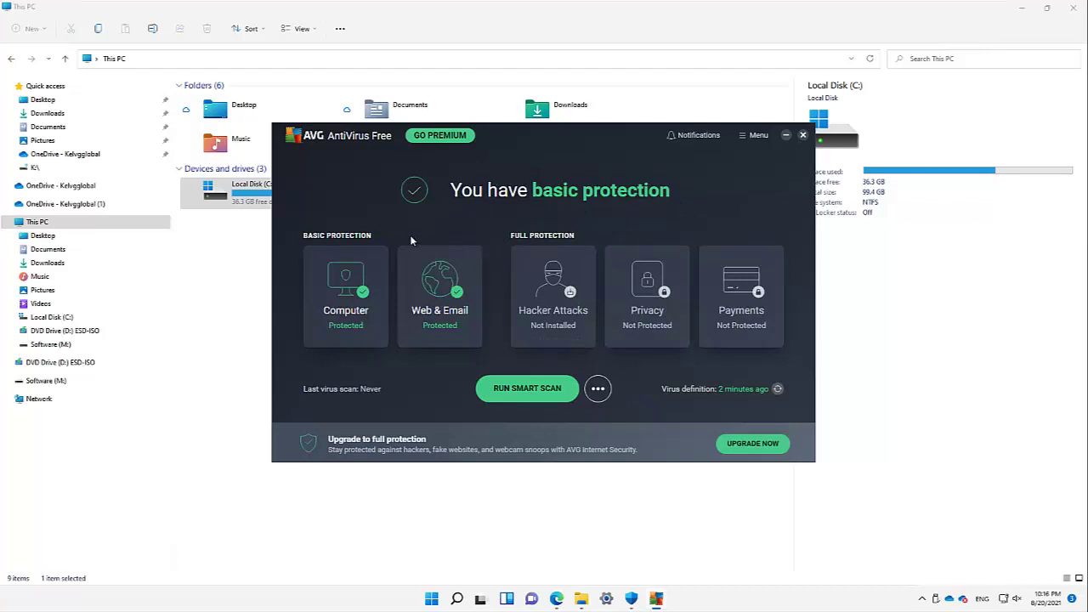
pyautogui.click(800, 136)
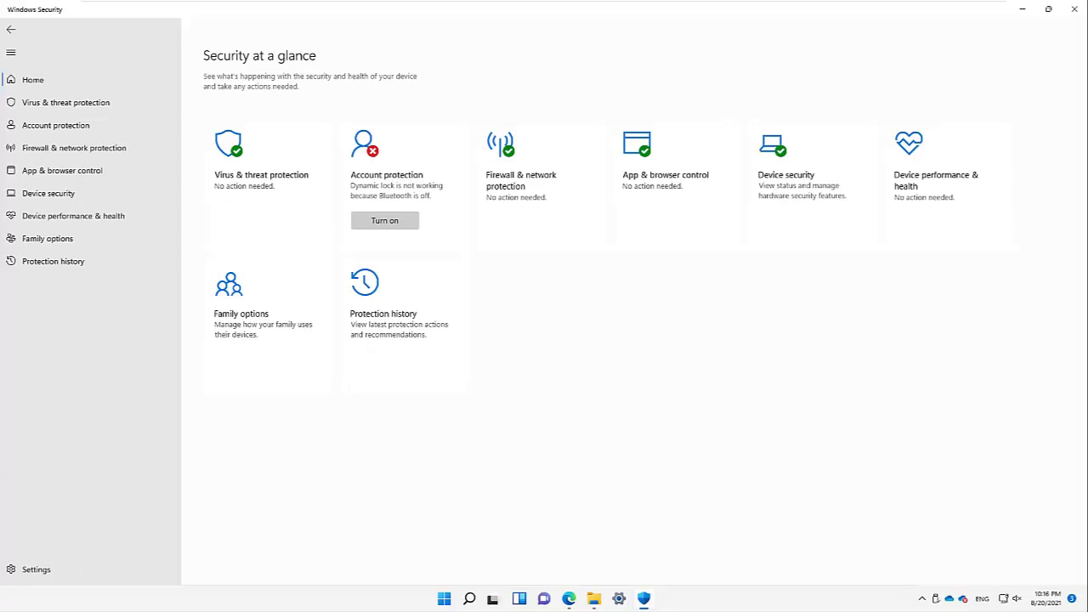
# Step: Search Windows for Registry Editor, launch it, and approve the User Account Control request
pyautogui.click(470, 599)
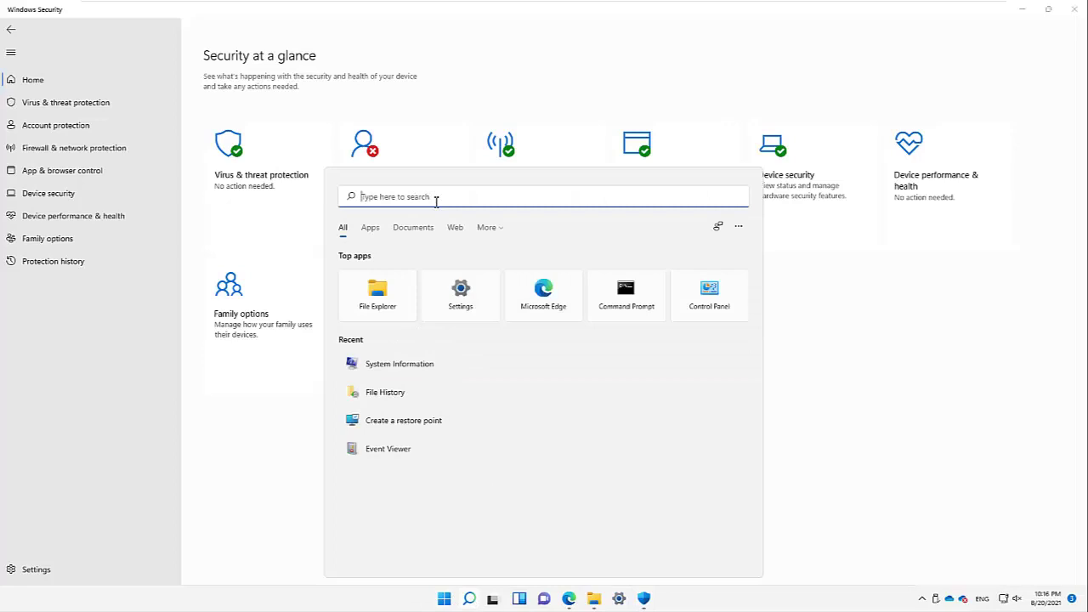
pyautogui.write('regis')
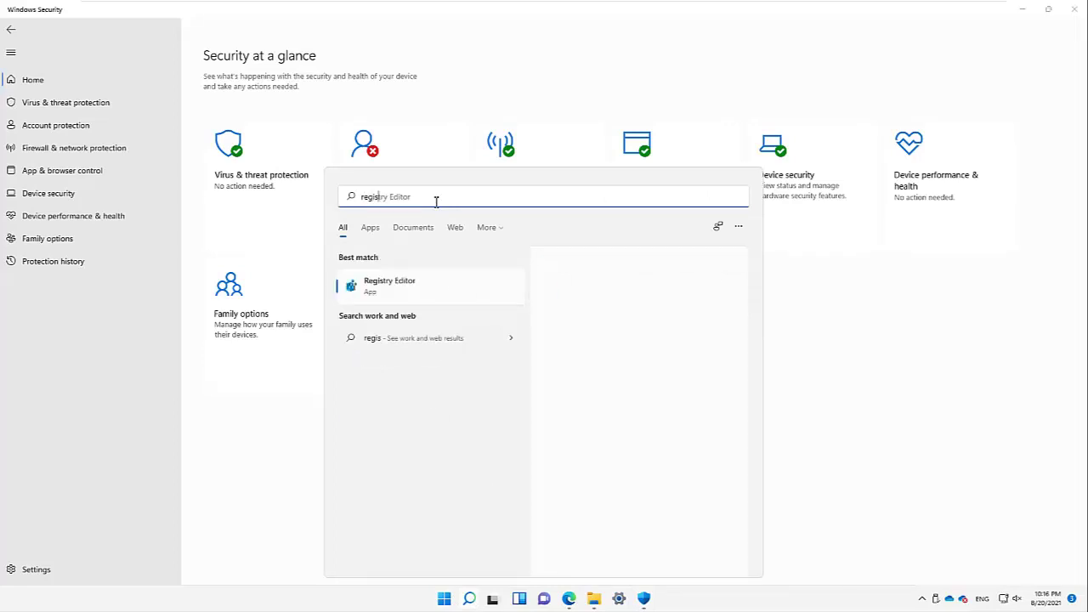
pyautogui.click(414, 287)
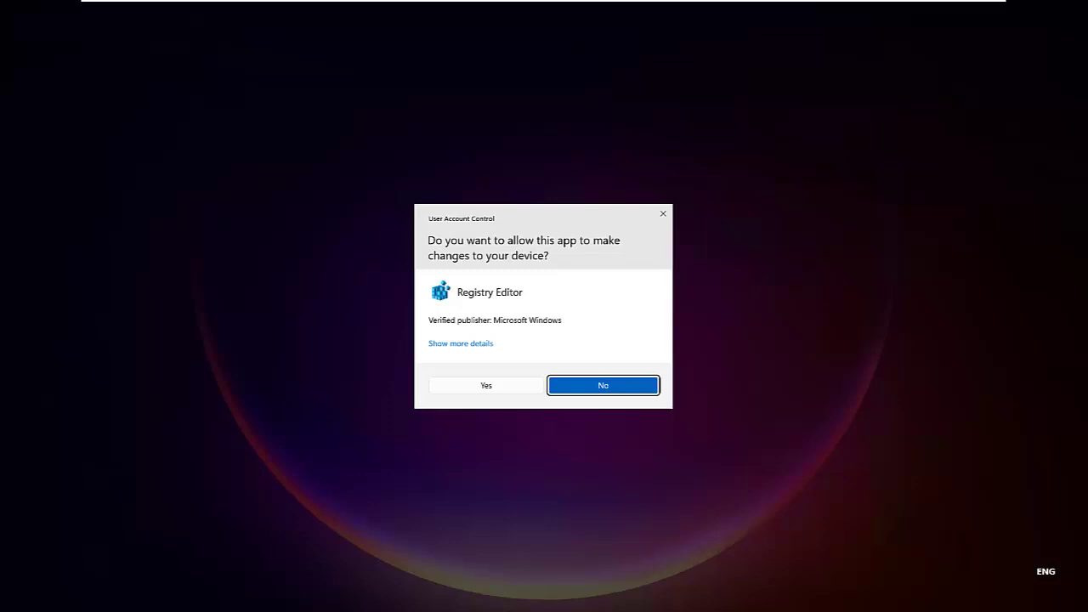
pyautogui.click(487, 387)
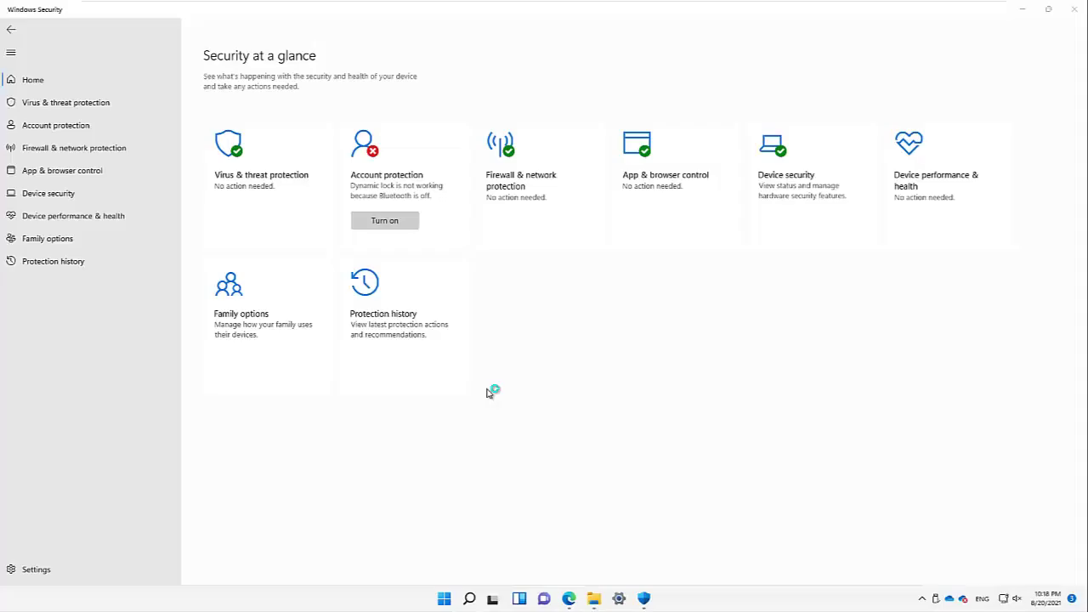
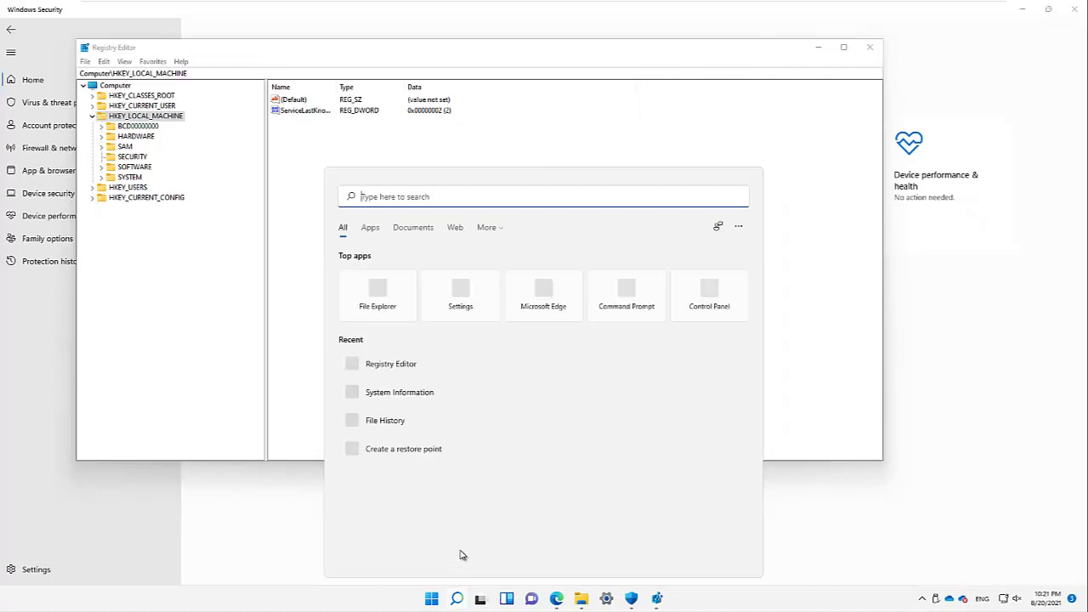
# Step: Open Control Panel, switch its view to Category, and return it to Large icons
pyautogui.write('control')
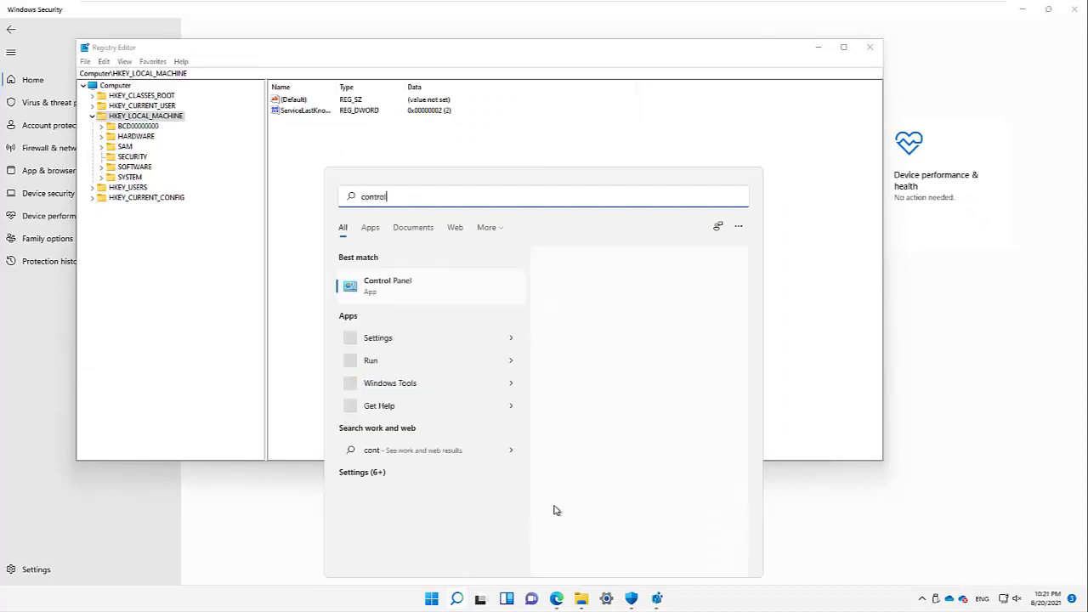
pyautogui.click(381, 290)
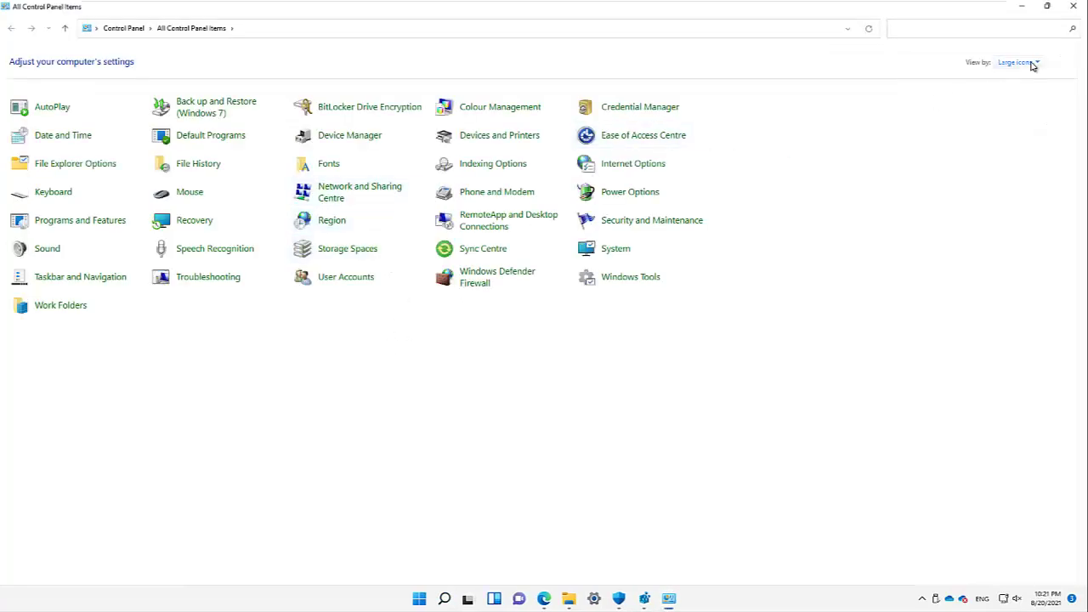
pyautogui.click(1027, 63)
pyautogui.click(1014, 80)
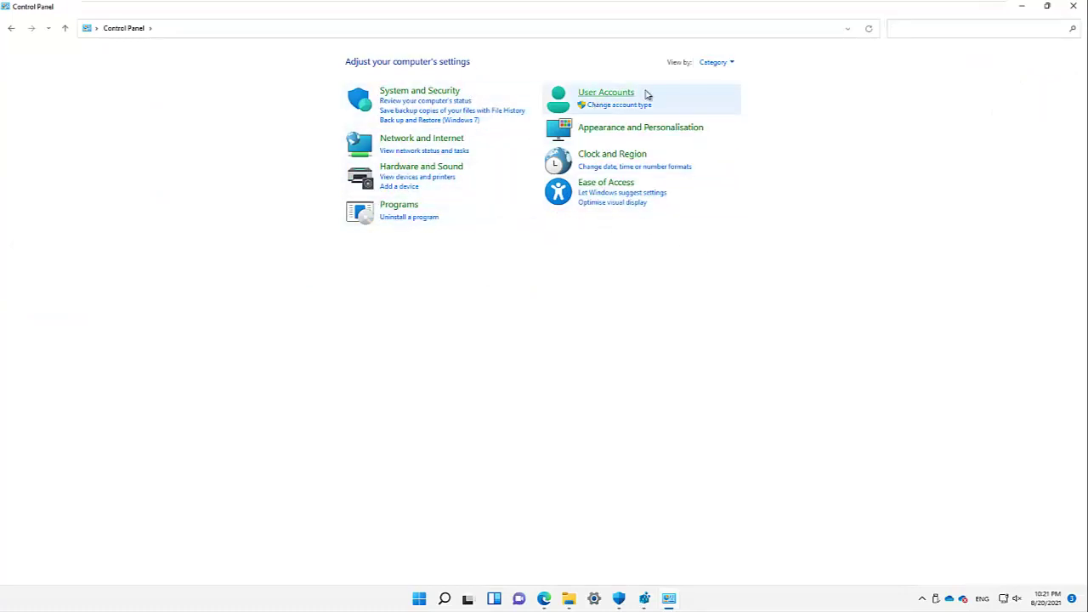
pyautogui.click(727, 64)
pyautogui.click(728, 94)
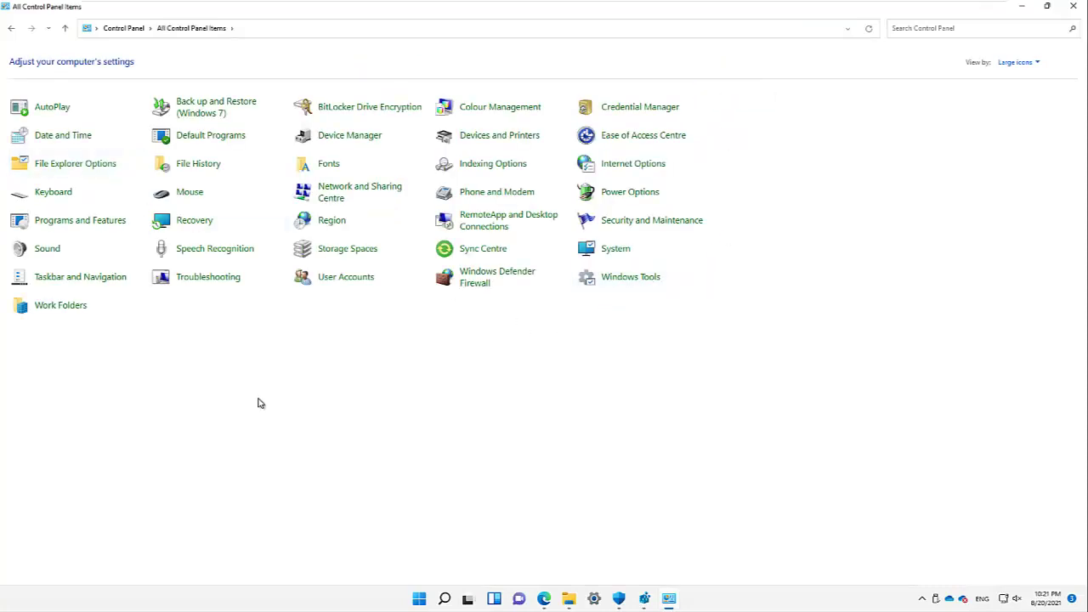
# Step: Open the User Account Control settings from User Accounts, and close Registry Editor
pyautogui.click(329, 286)
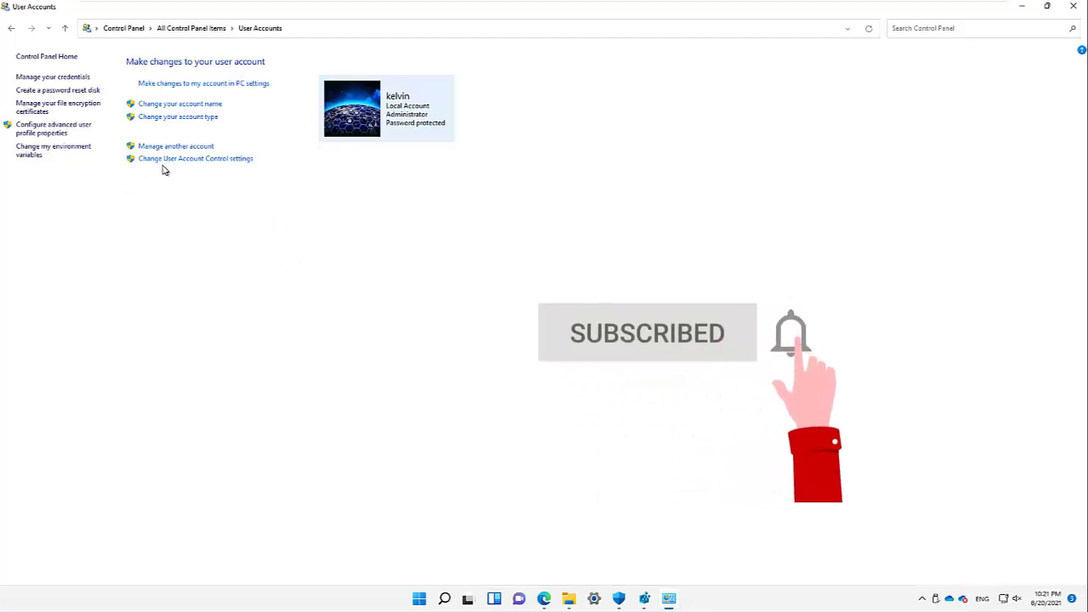
pyautogui.click(236, 161)
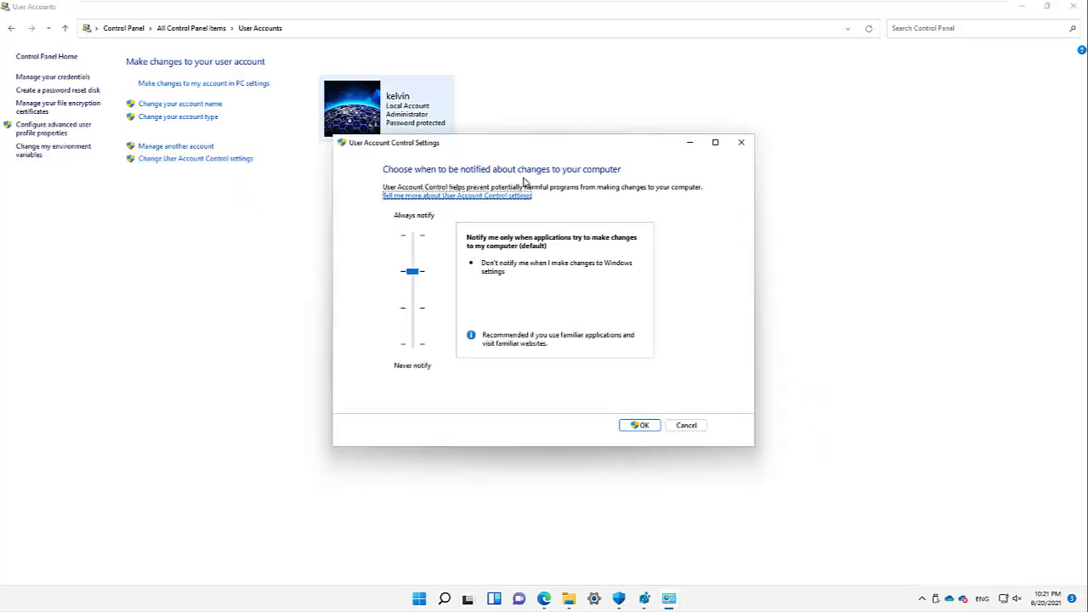
pyautogui.click(645, 598)
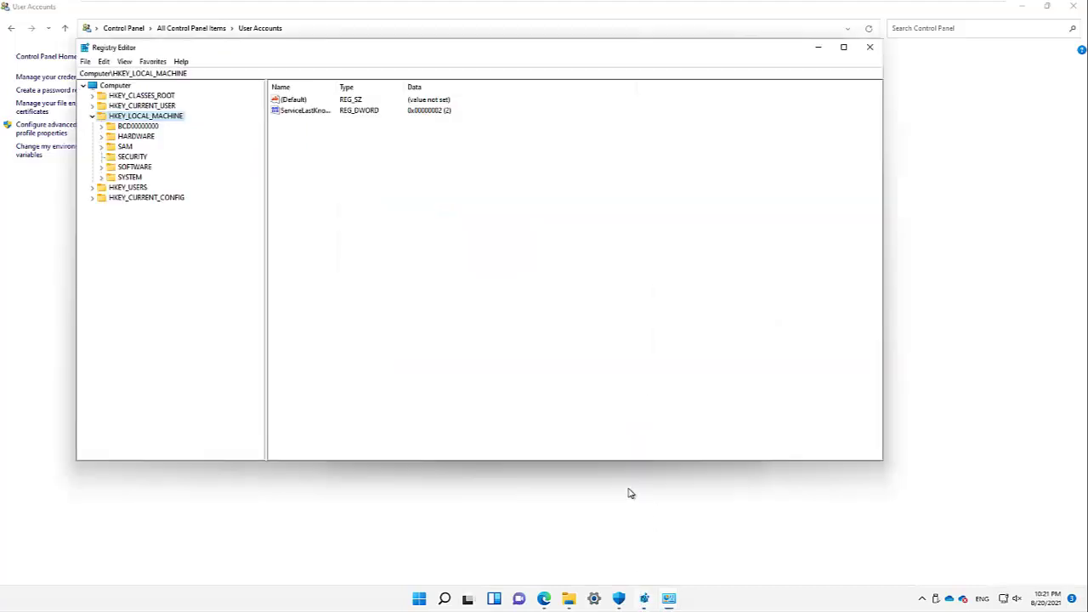
pyautogui.click(869, 47)
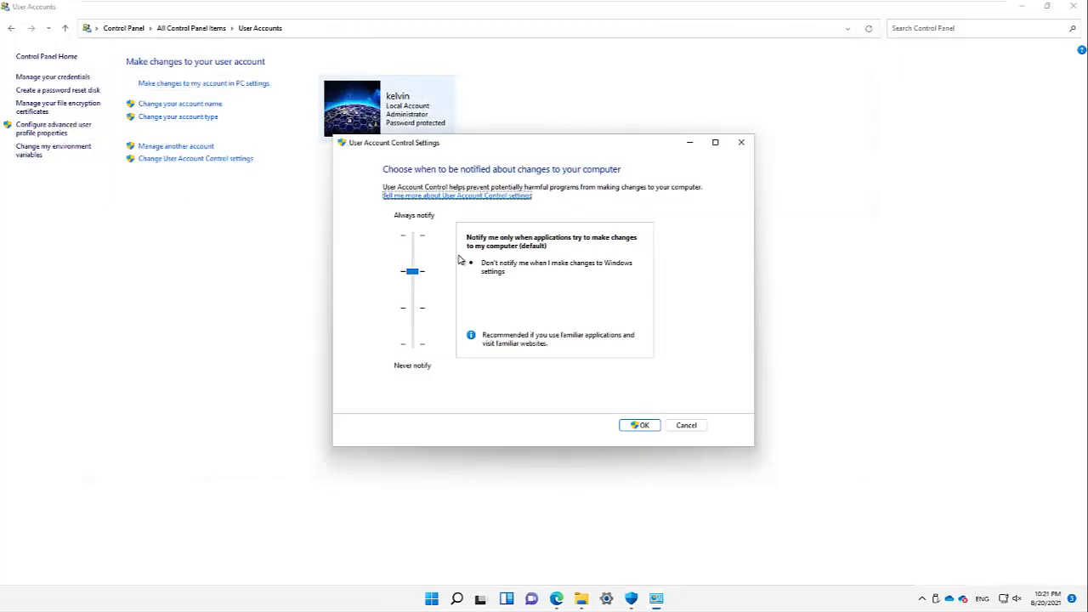
# Step: Set User Account Control to Never notify and approve the change
pyautogui.moveTo(413, 272); pyautogui.dragTo(410, 352)
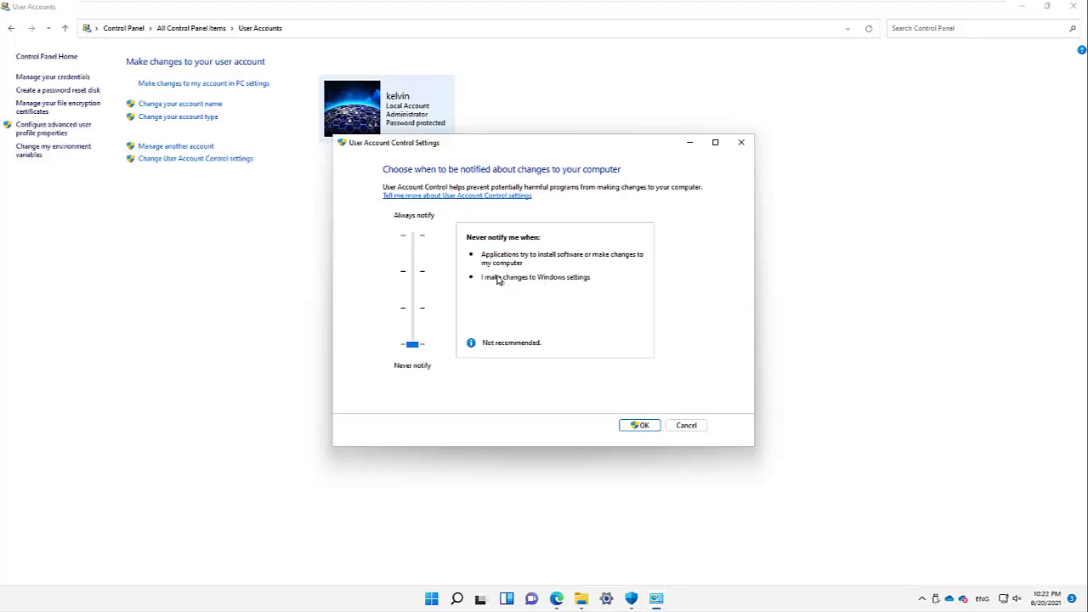
pyautogui.click(644, 426)
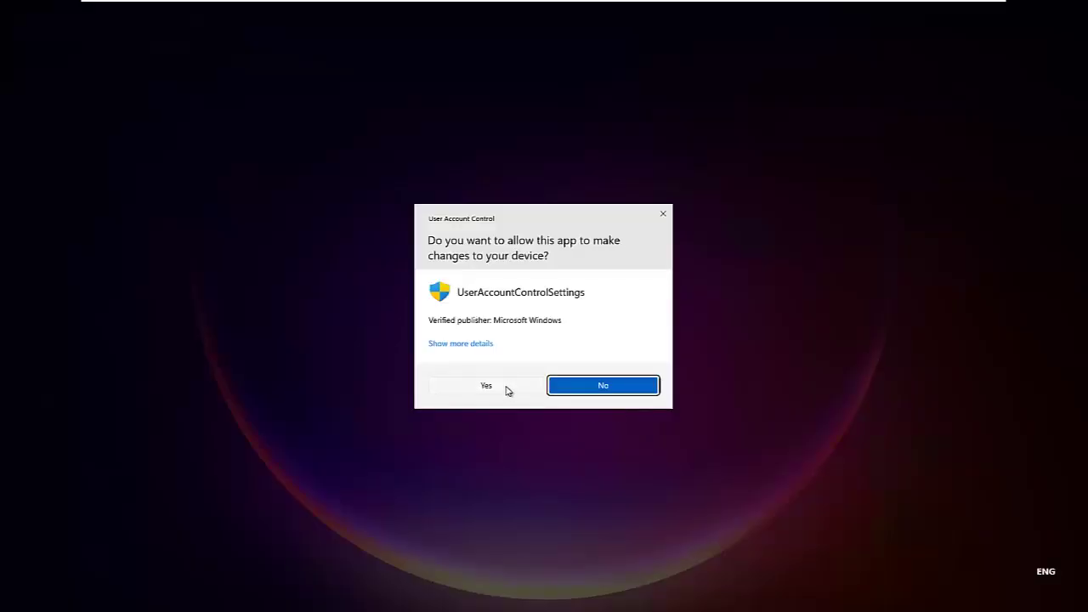
pyautogui.click(507, 389)
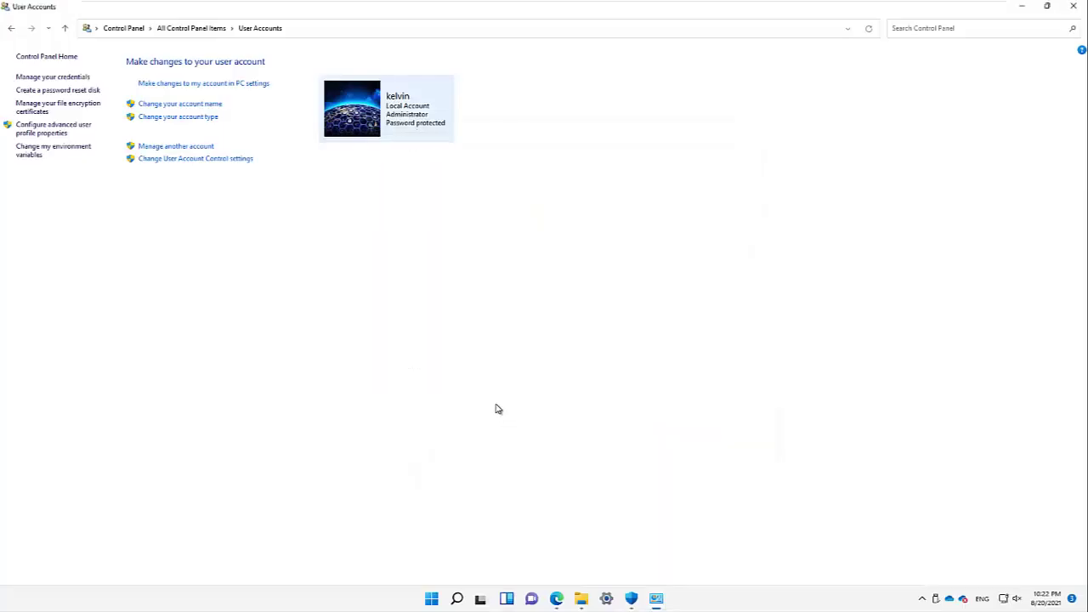
# Step: Launch Registry Editor to check how it opens with notifications disabled, and close it
pyautogui.click(457, 599)
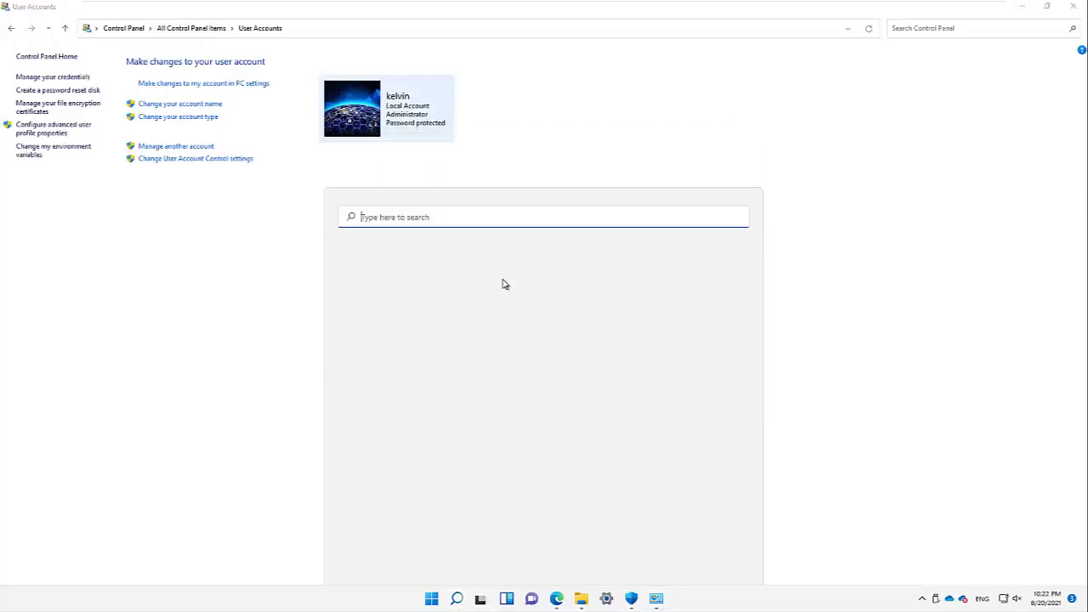
pyautogui.write('regist')
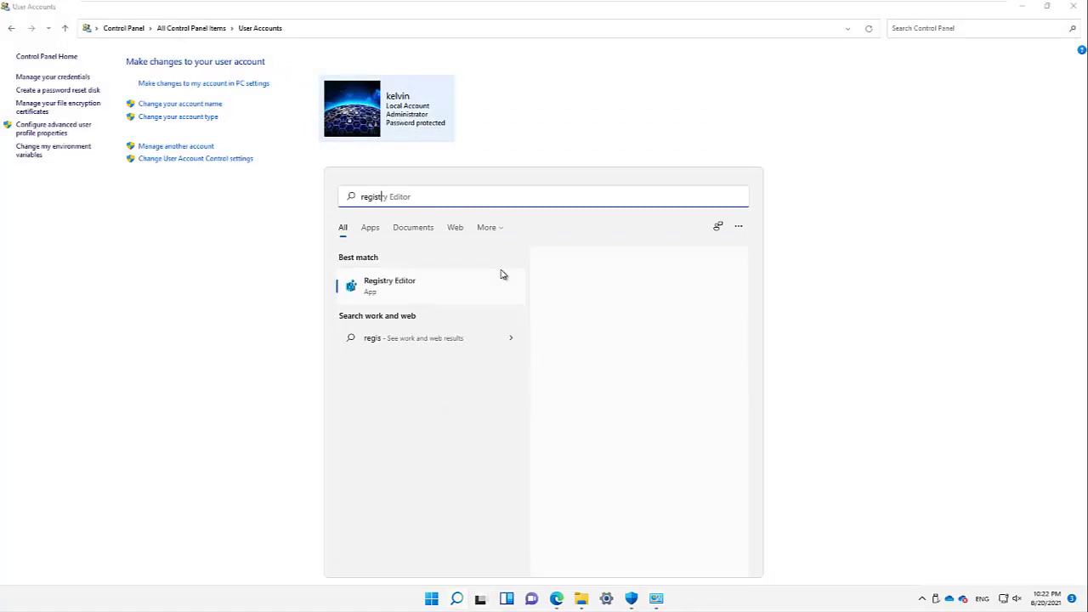
pyautogui.click(413, 282)
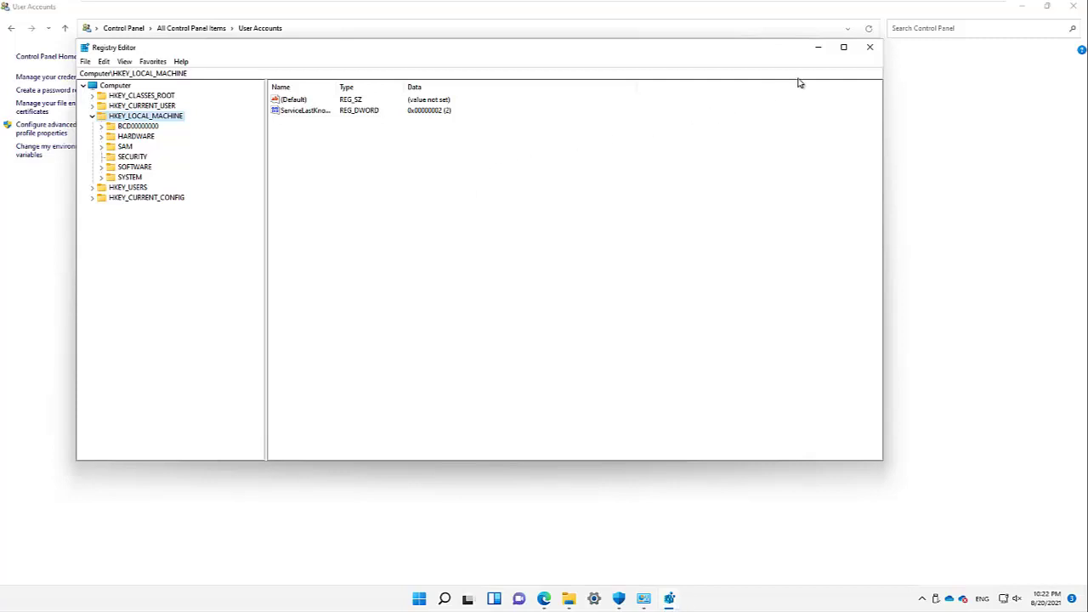
pyautogui.click(860, 49)
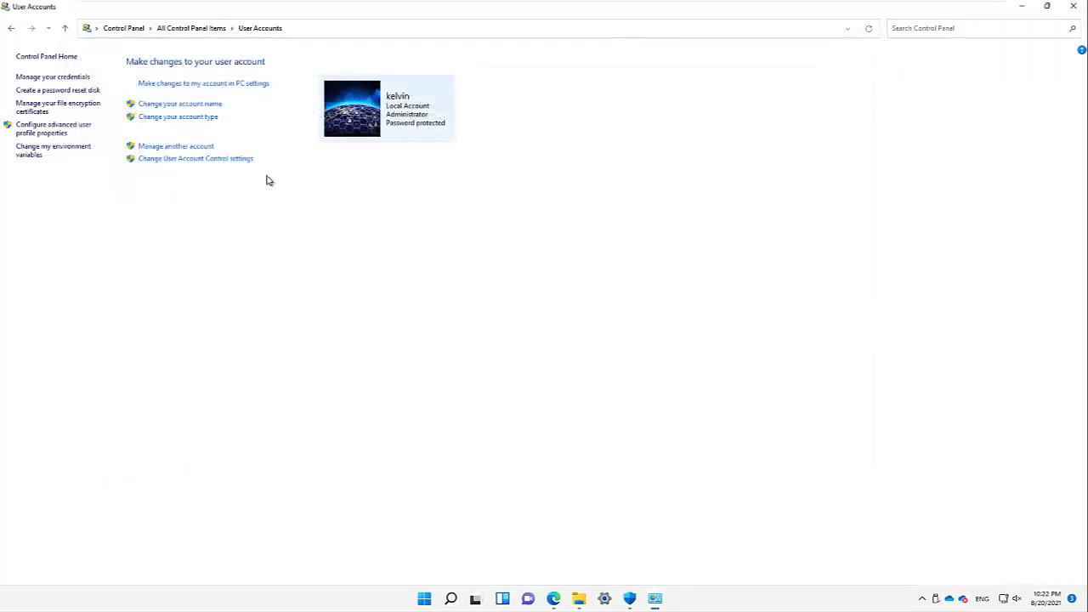
# Step: Set User Account Control back to the default level that notifies only when applications try to make changes
pyautogui.click(202, 162)
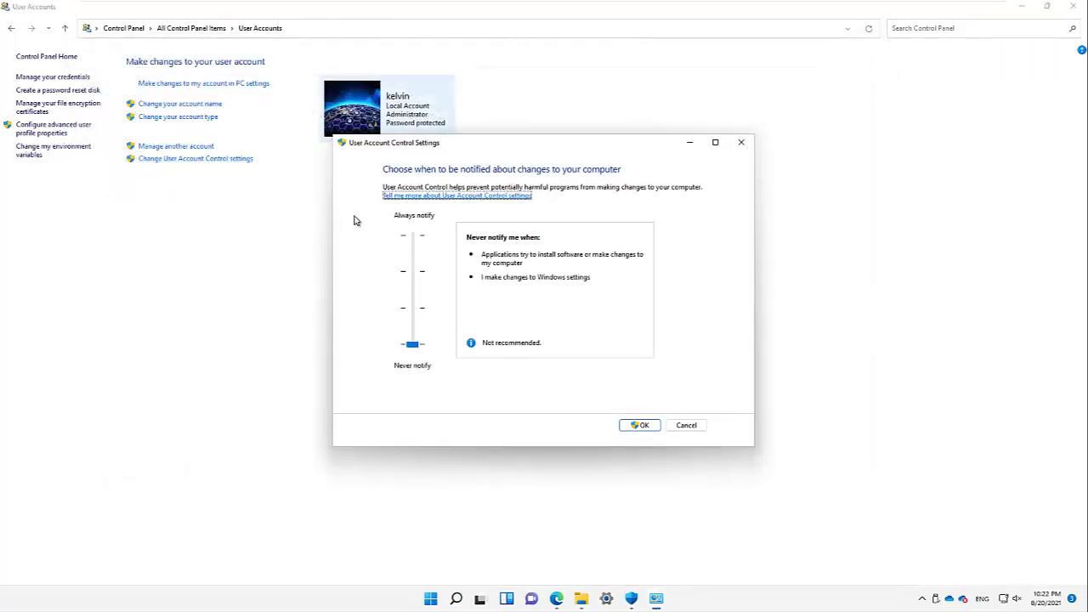
pyautogui.click(414, 273)
pyautogui.click(415, 274)
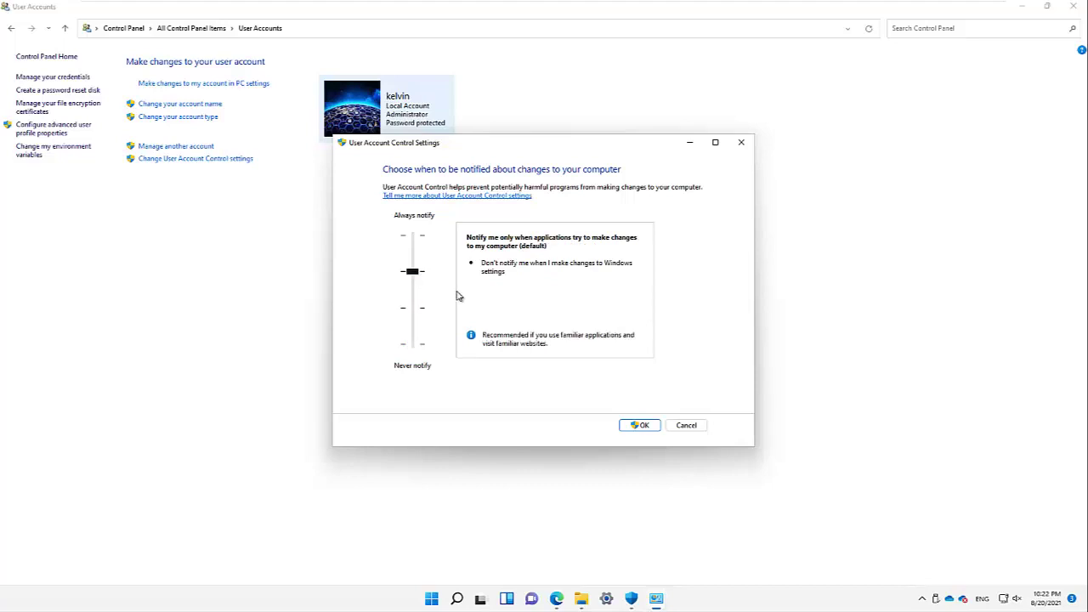
pyautogui.click(641, 425)
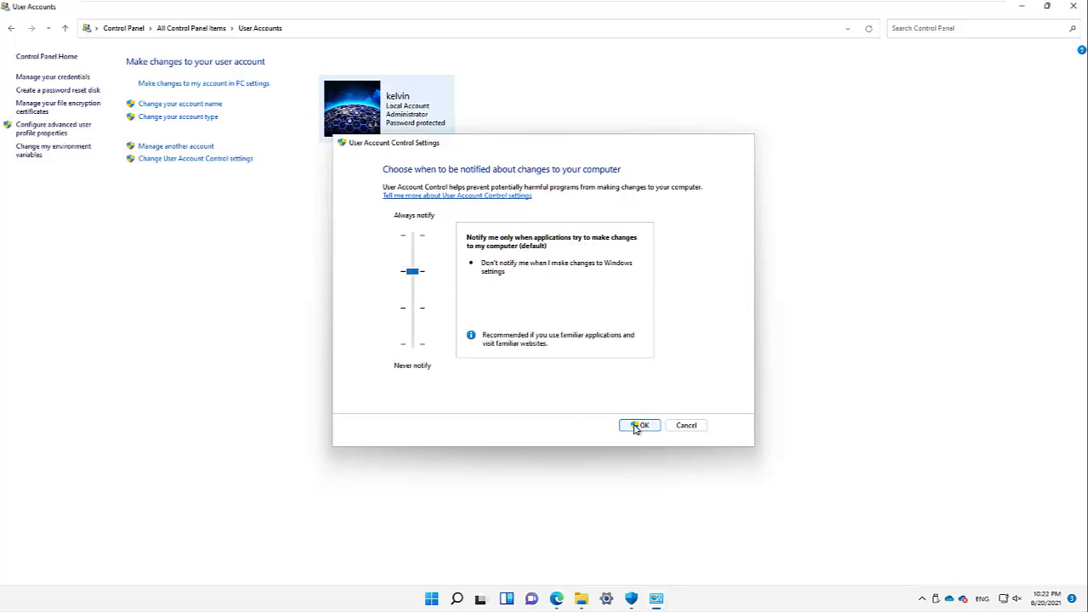
# Step: Launch Registry Editor with the default notification level and approve the User Account Control request
pyautogui.click(456, 598)
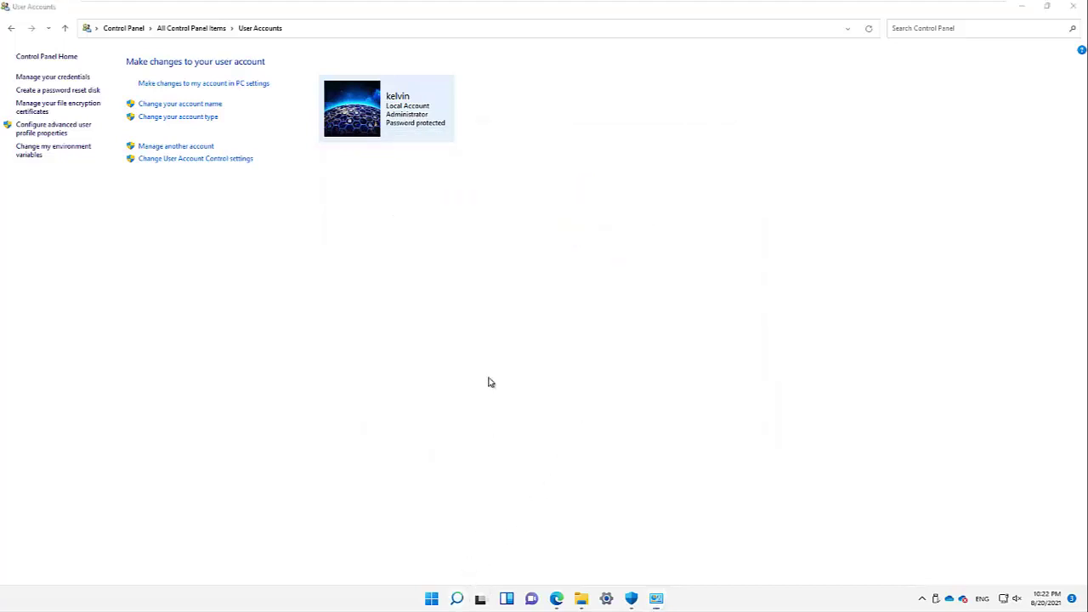
pyautogui.write('regis')
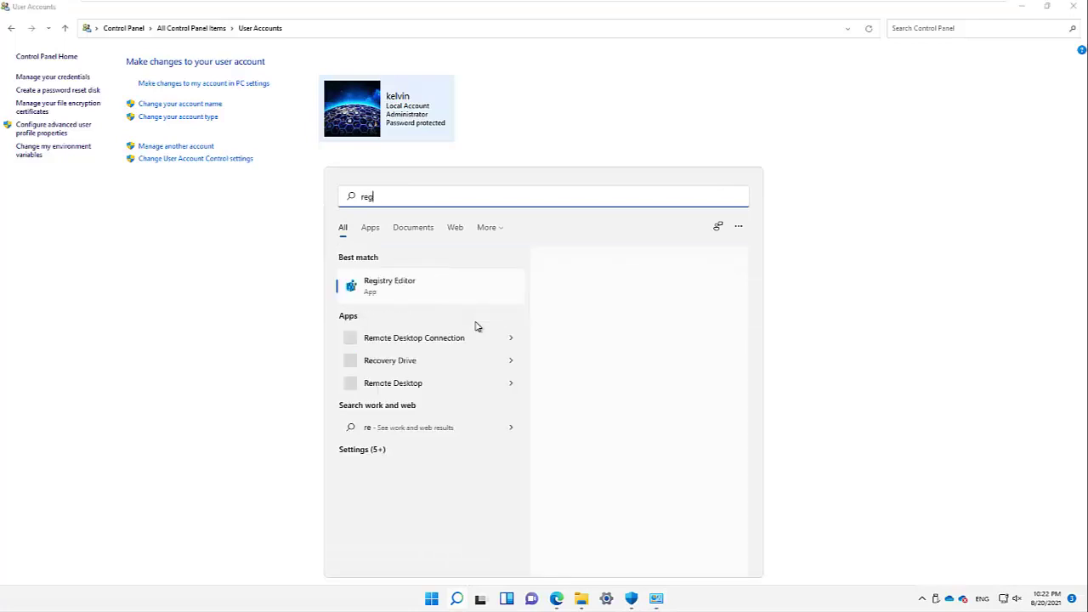
pyautogui.click(418, 287)
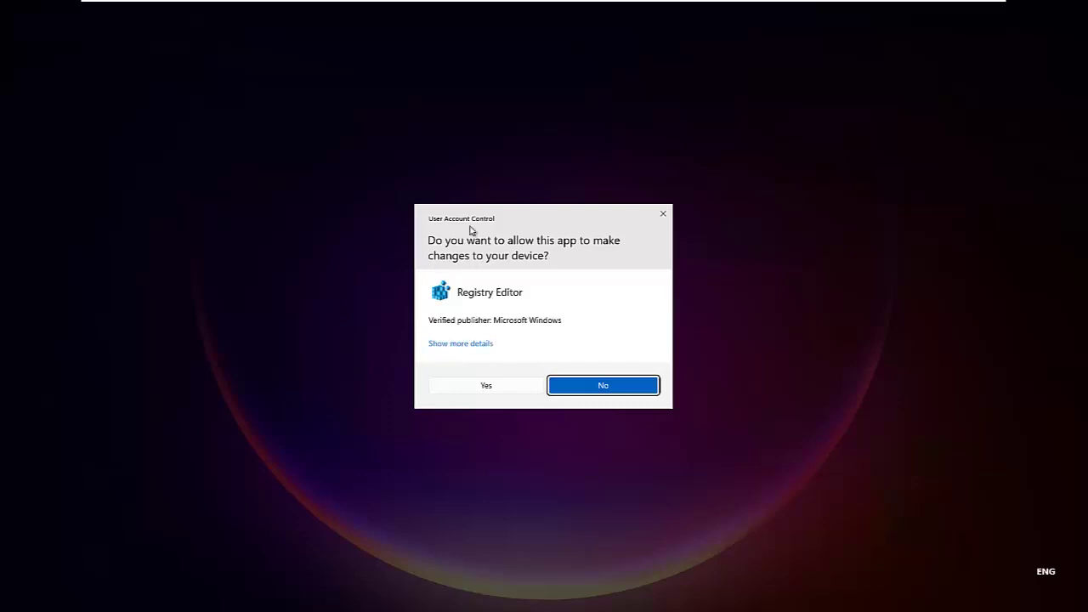
pyautogui.click(486, 385)
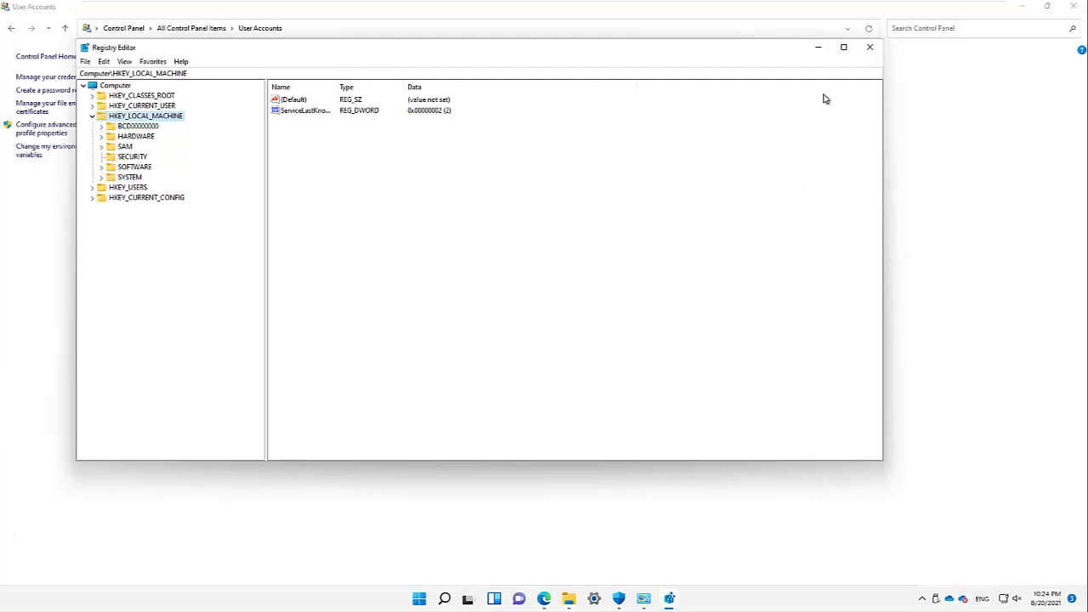
# Step: Close Registry Editor and the User Accounts window, and open the firewall and network protection page in Windows Security
pyautogui.click(871, 53)
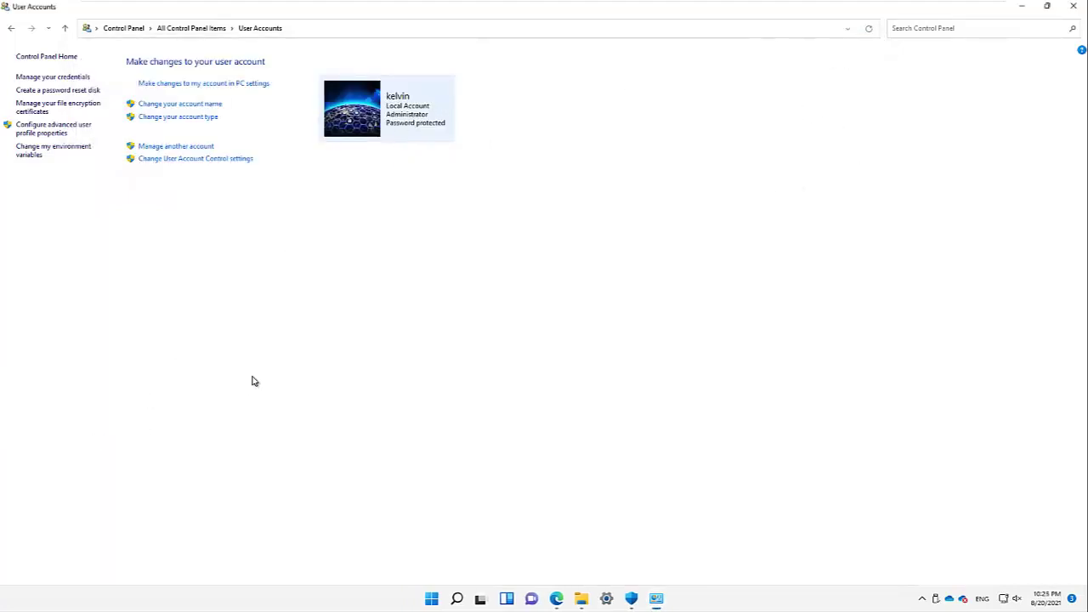
pyautogui.click(1072, 8)
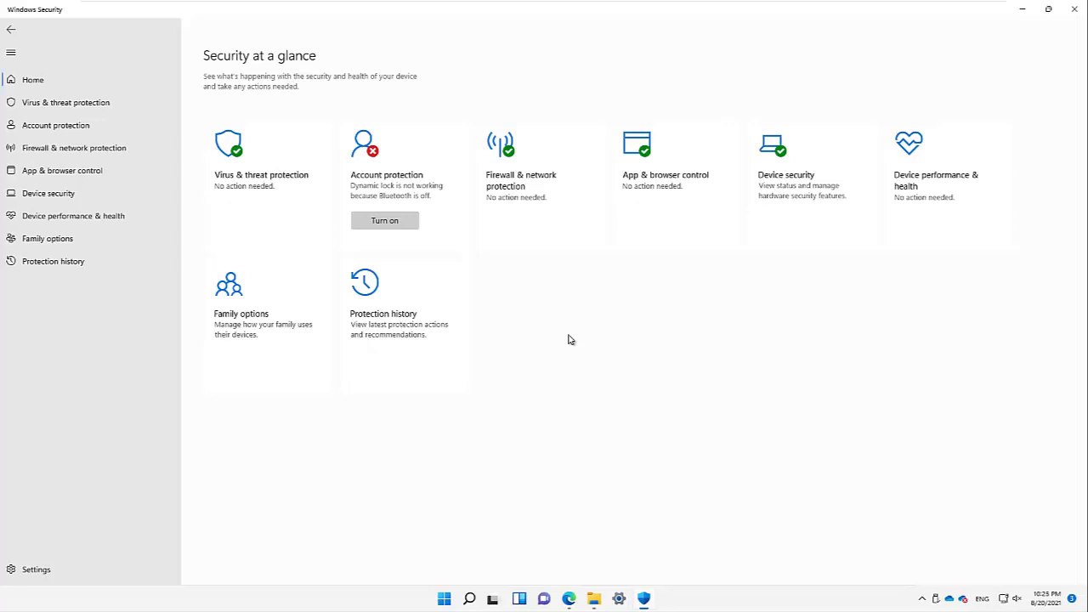
pyautogui.click(528, 189)
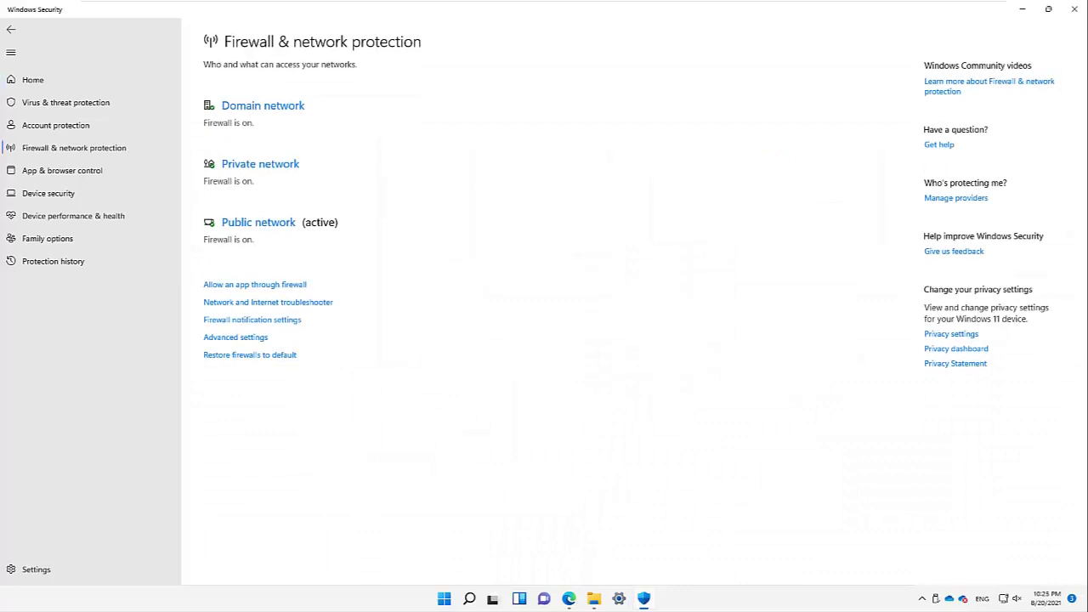
# Step: Review the Microsoft Defender Firewall settings for the private network and the public network
pyautogui.moveTo(3, 412)
pyautogui.click(244, 185)
pyautogui.click(262, 170)
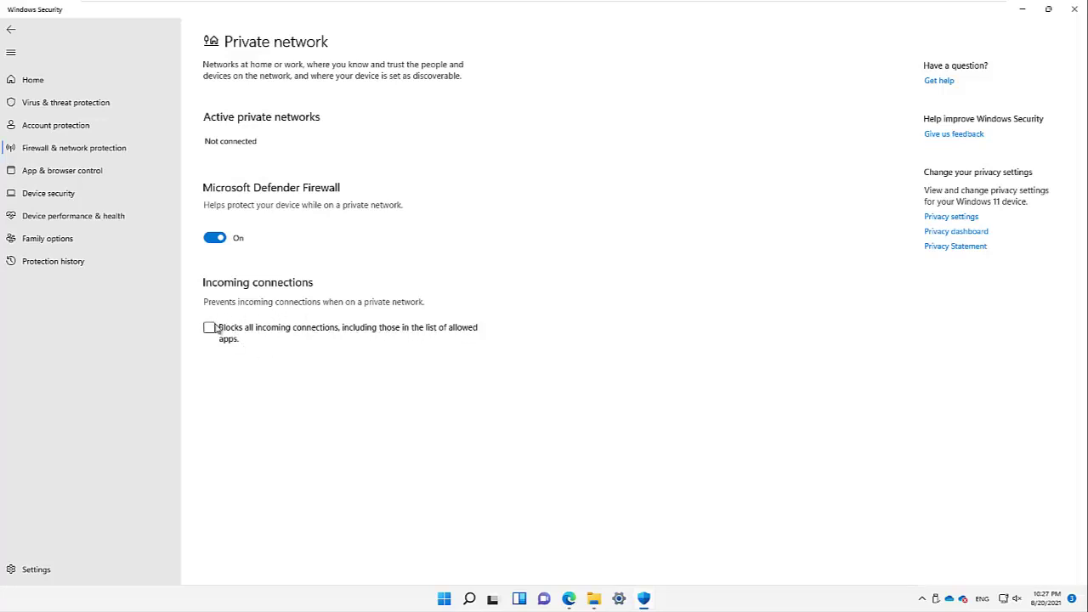
pyautogui.click(12, 30)
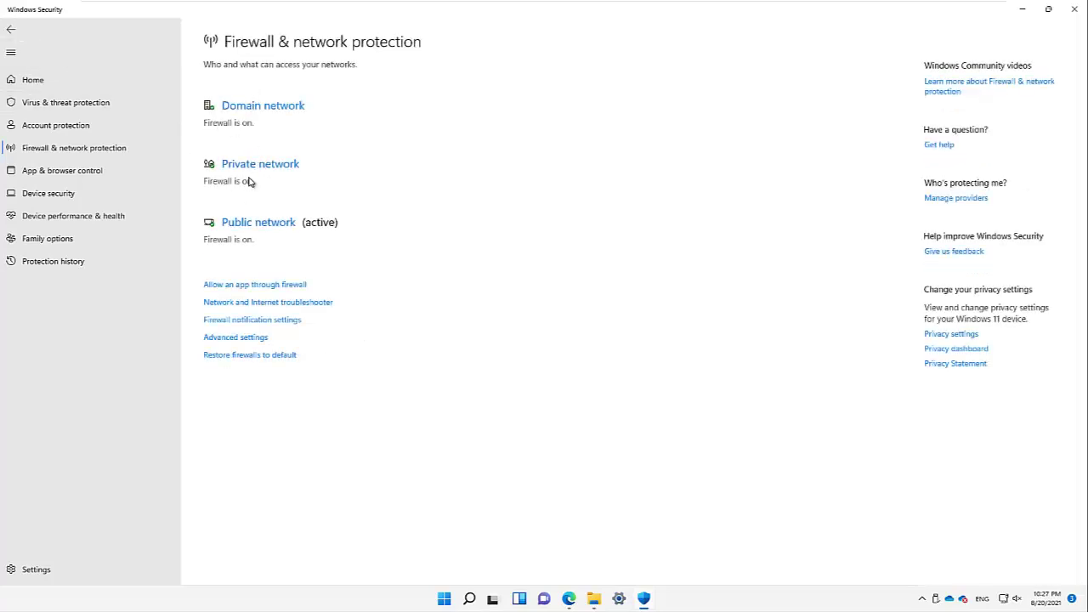
pyautogui.click(263, 226)
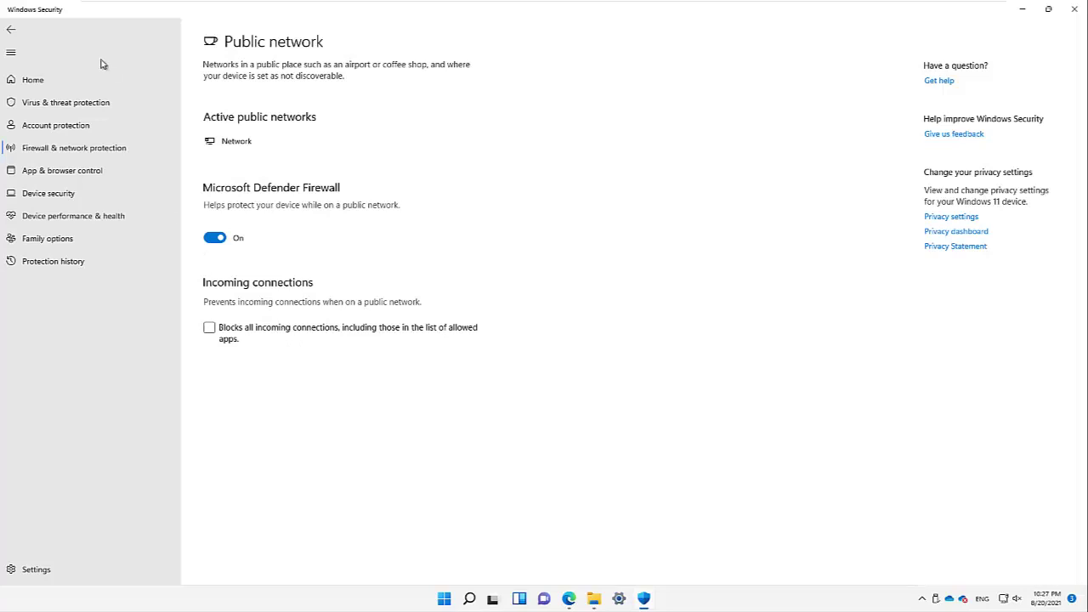
pyautogui.click(11, 29)
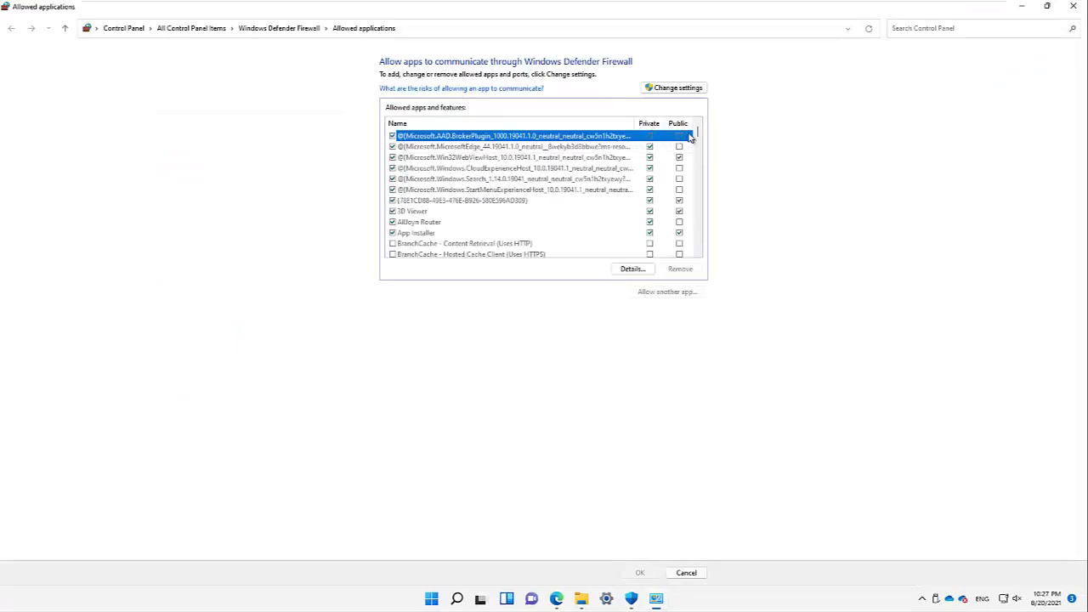
# Step: Look through the apps allowed through Windows Defender Firewall and view the details of Xbox Game Bar Plugin
pyautogui.moveTo(697, 130); pyautogui.dragTo(695, 252)
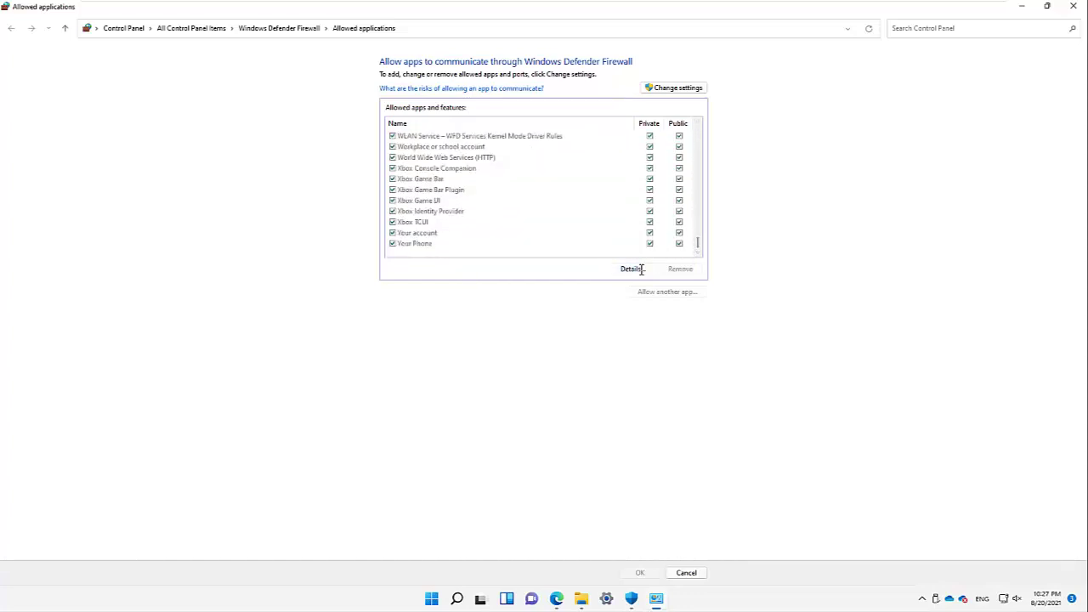
pyautogui.click(632, 268)
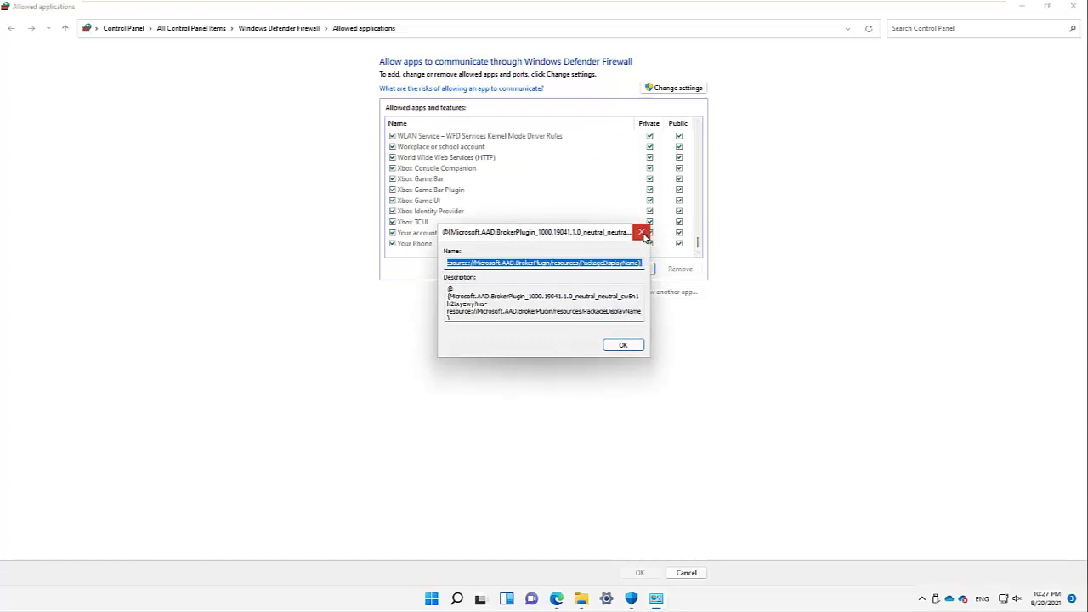
pyautogui.click(642, 233)
pyautogui.click(450, 213)
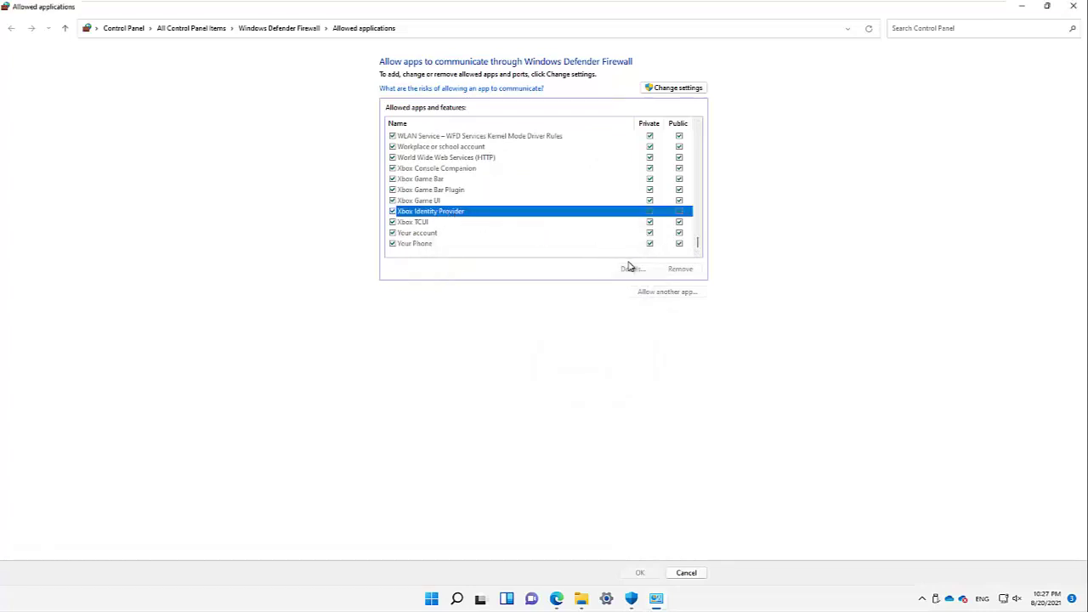
pyautogui.click(573, 190)
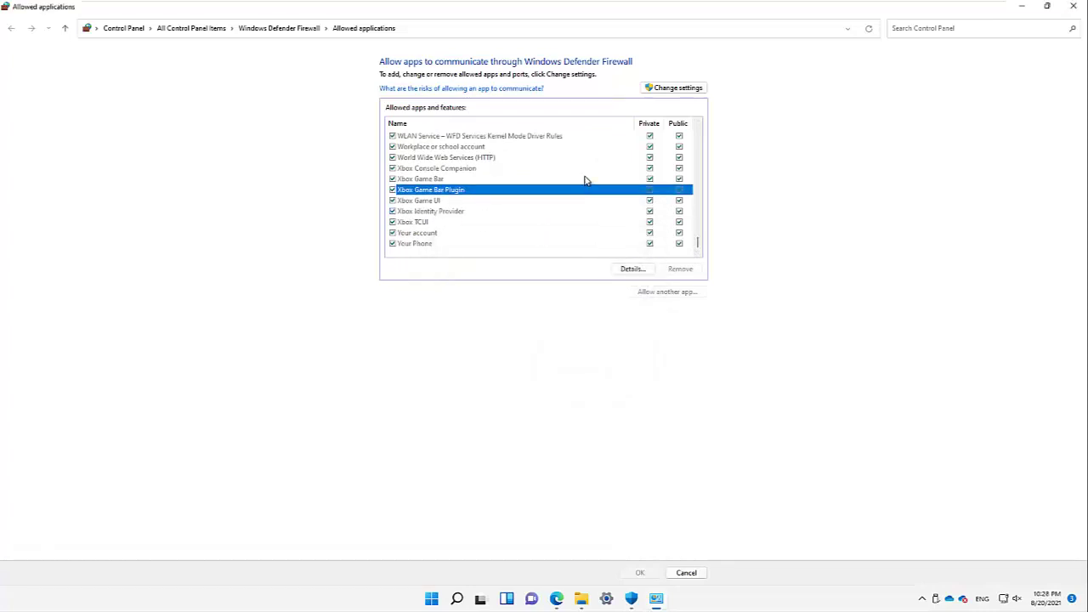
pyautogui.click(629, 269)
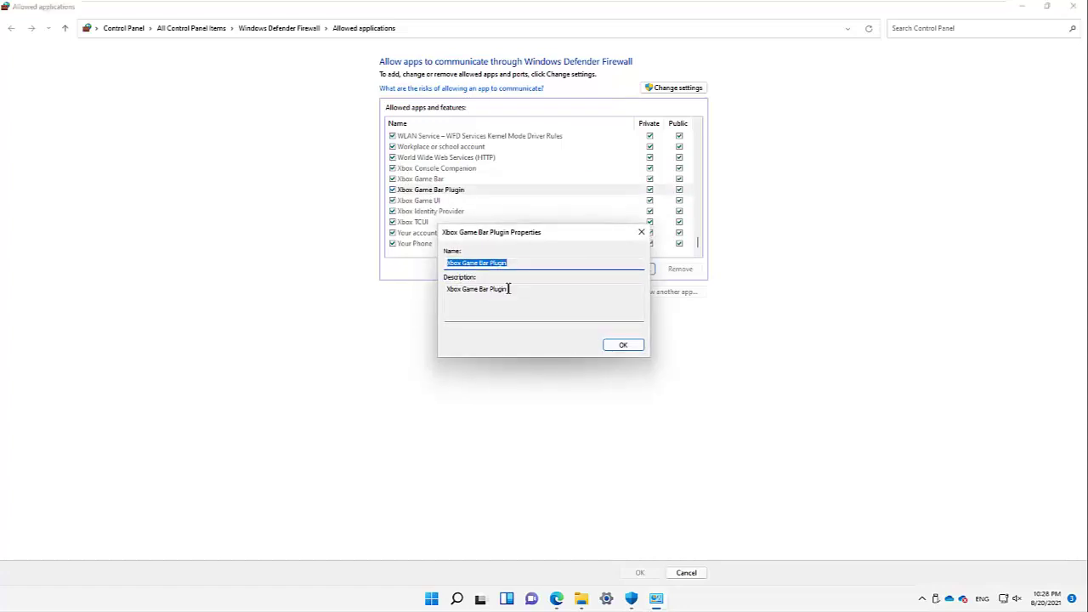
pyautogui.click(642, 232)
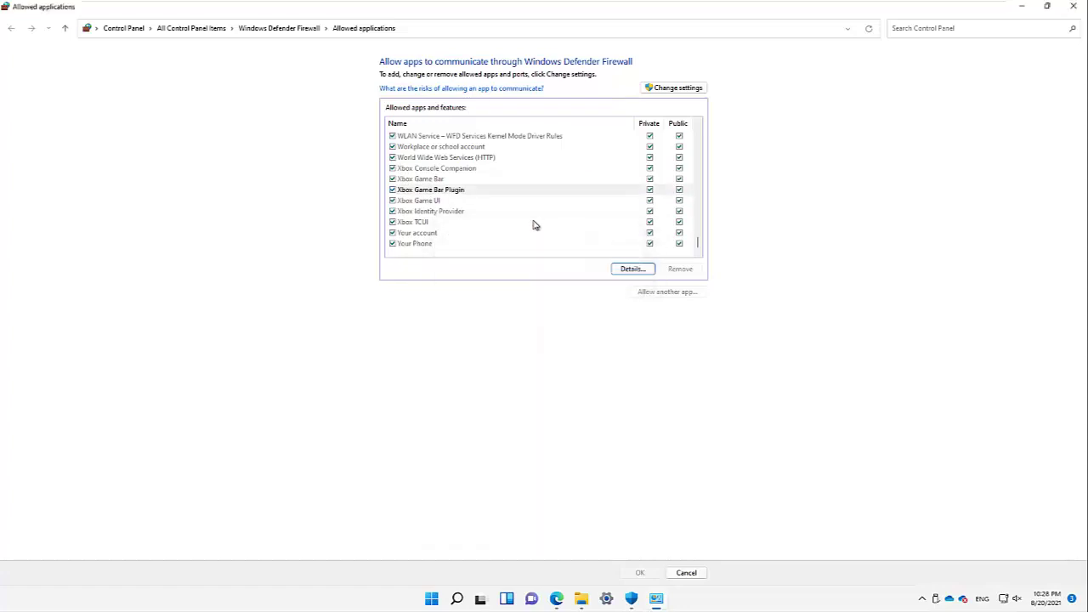
# Step: View the properties of Xbox Game Bar in the allowed apps list and close them
pyautogui.click(650, 170)
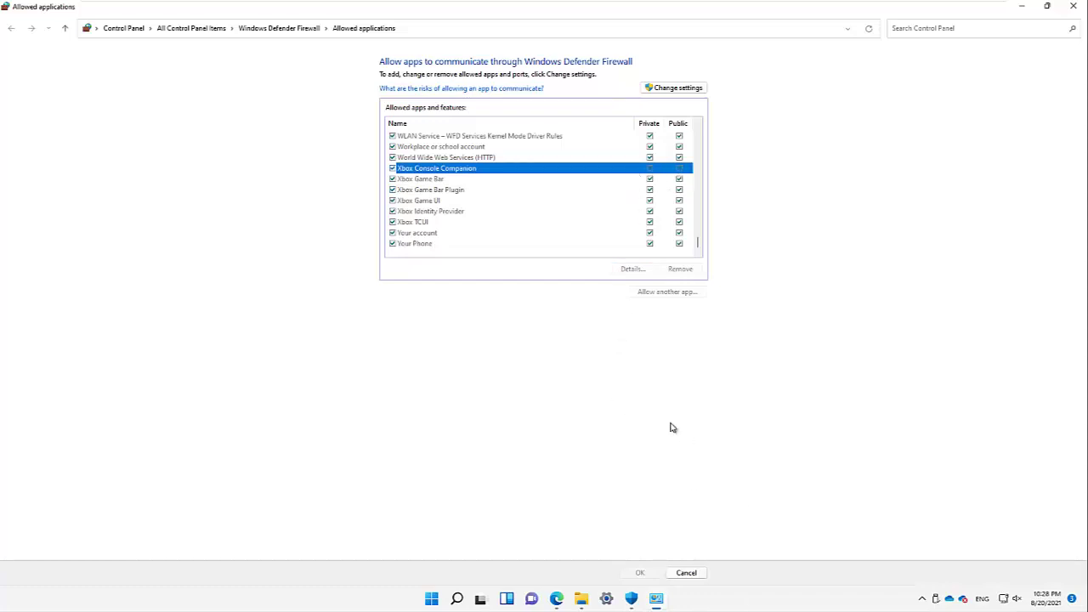
pyautogui.click(644, 190)
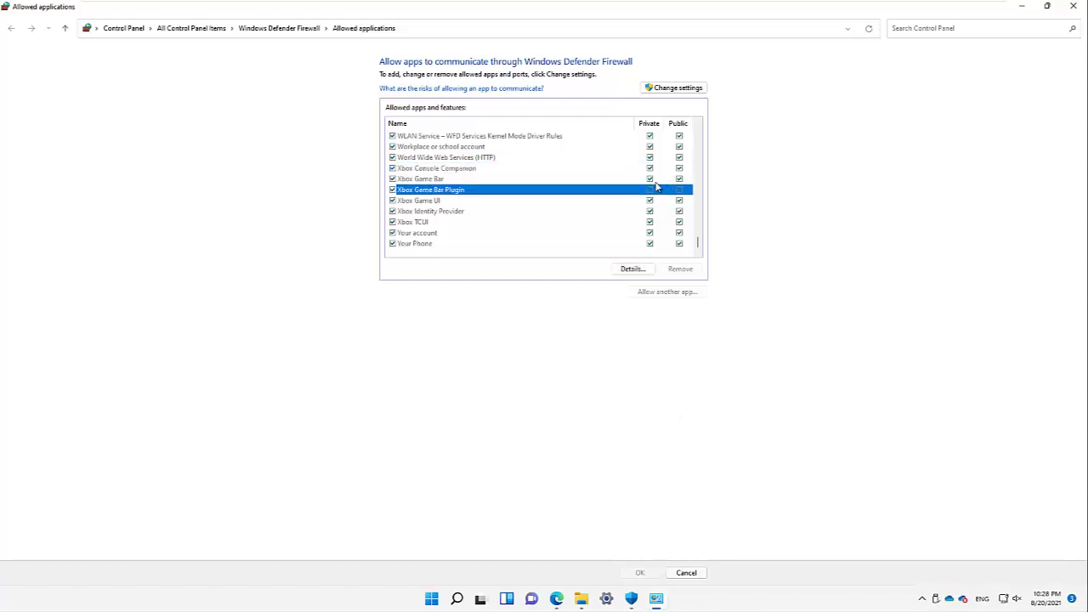
pyautogui.click(648, 180)
pyautogui.doubleClick(648, 180)
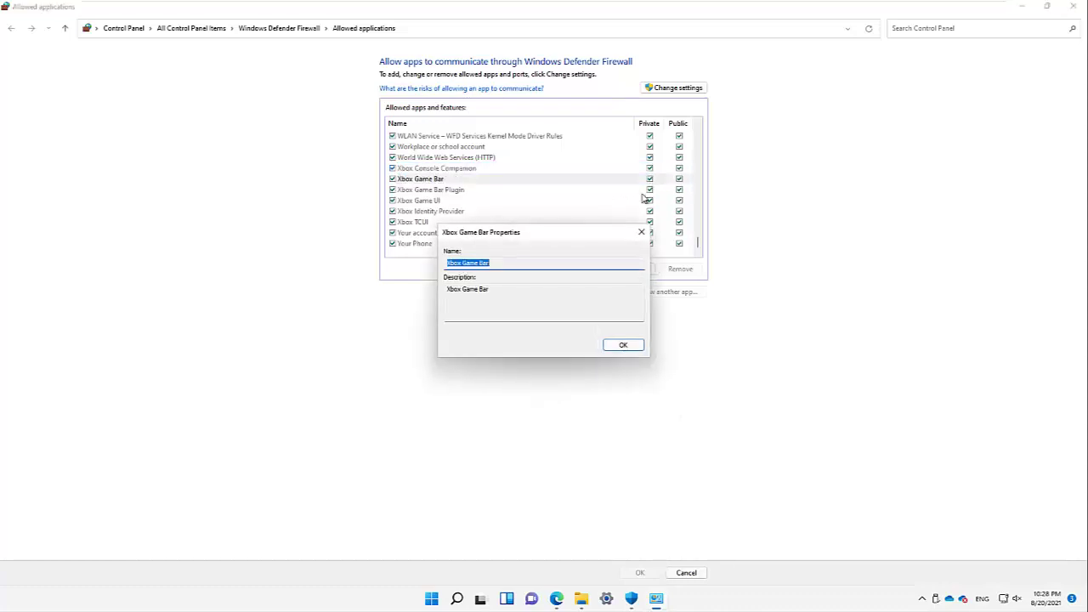
pyautogui.click(641, 231)
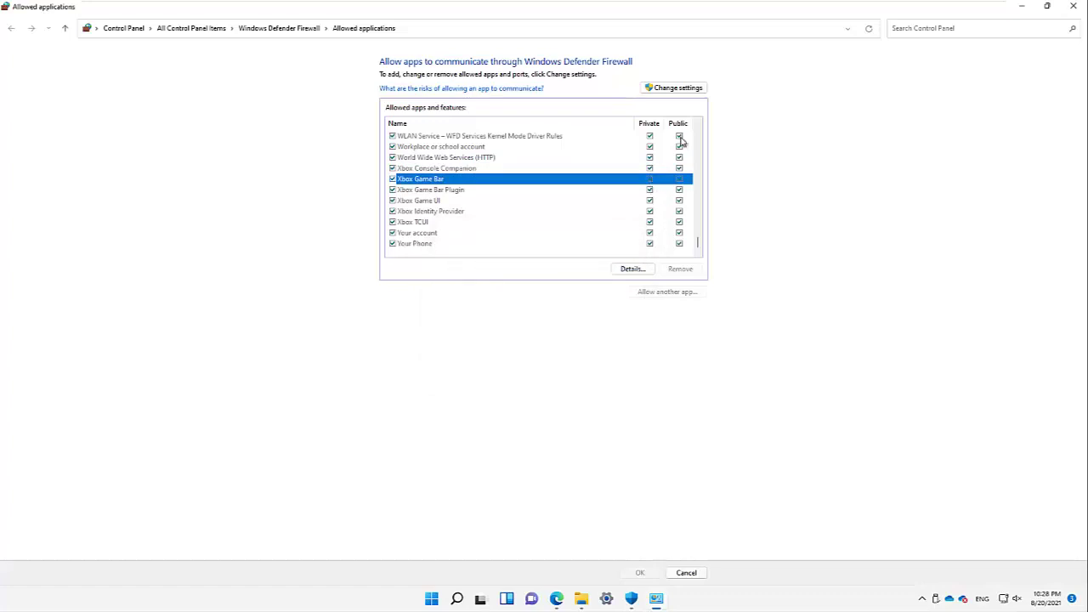
# Step: Enable editing of the allowed apps list and try disallowing Xbox Game Bar on private and public networks
pyautogui.click(667, 88)
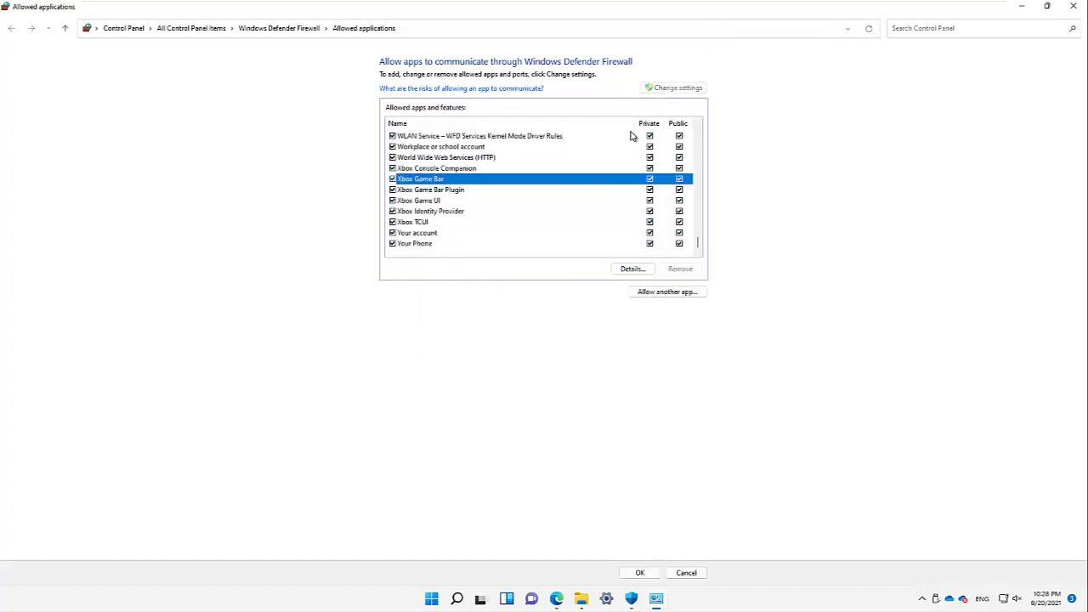
pyautogui.click(651, 179)
pyautogui.click(679, 179)
# Step: Look at how to add and browse for another allowed app, and leave the allowed apps window without saving
pyautogui.click(666, 293)
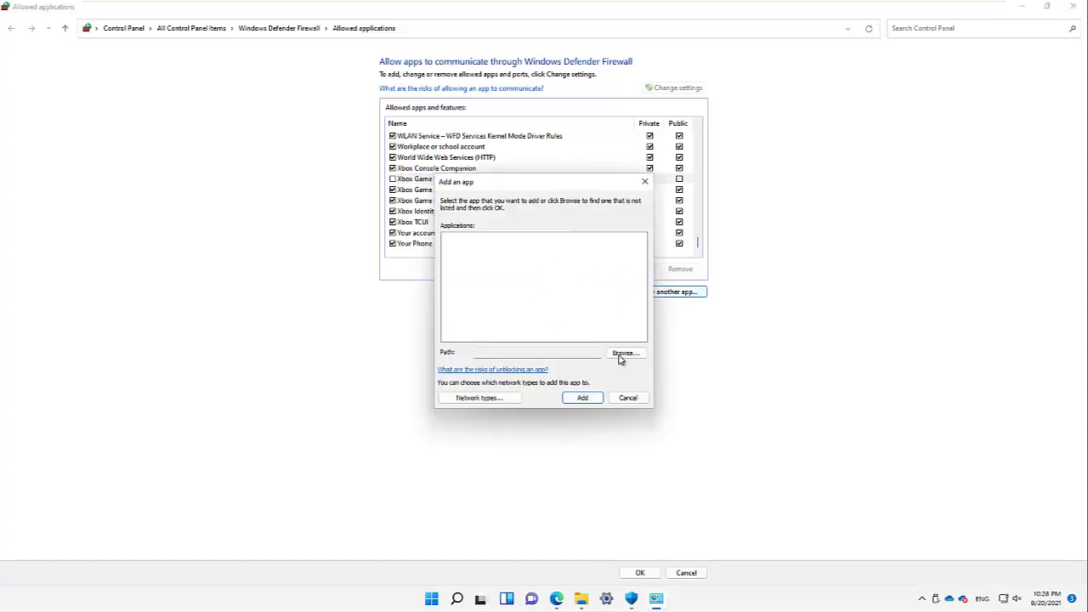
pyautogui.click(623, 354)
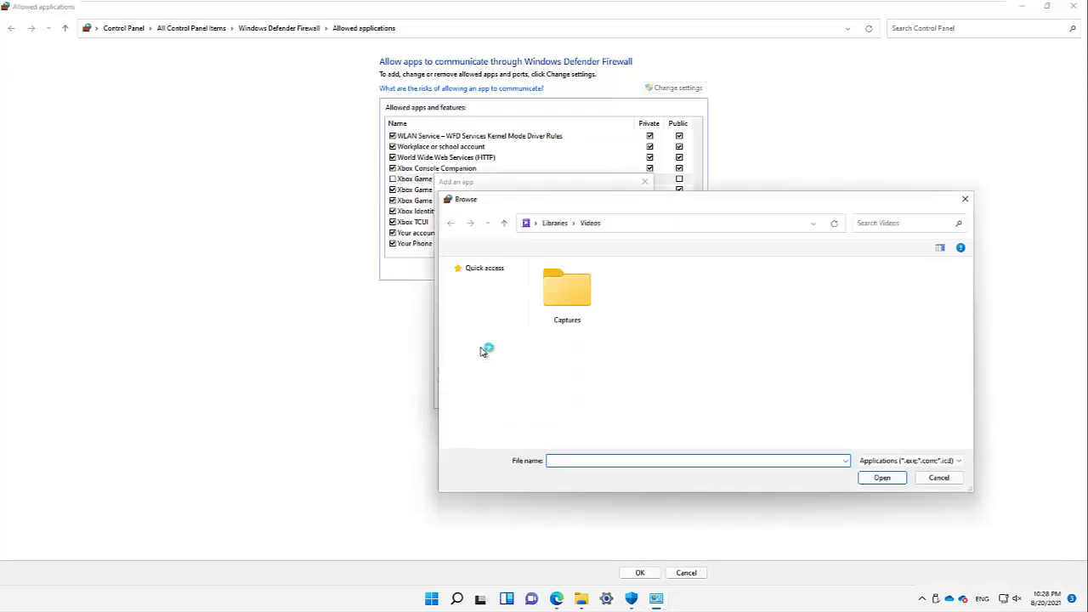
pyautogui.click(965, 199)
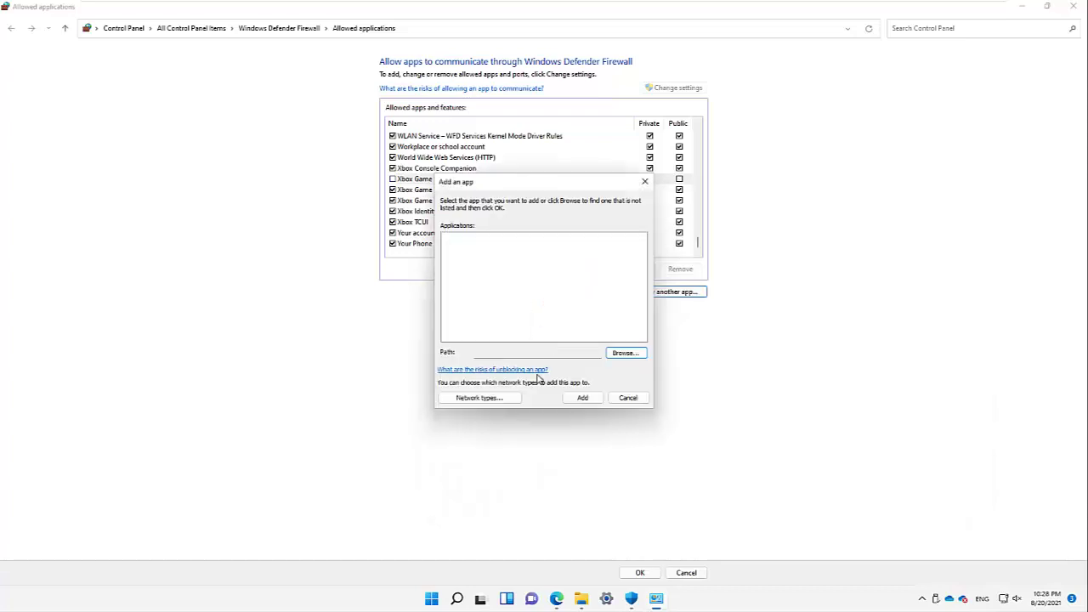
pyautogui.click(627, 398)
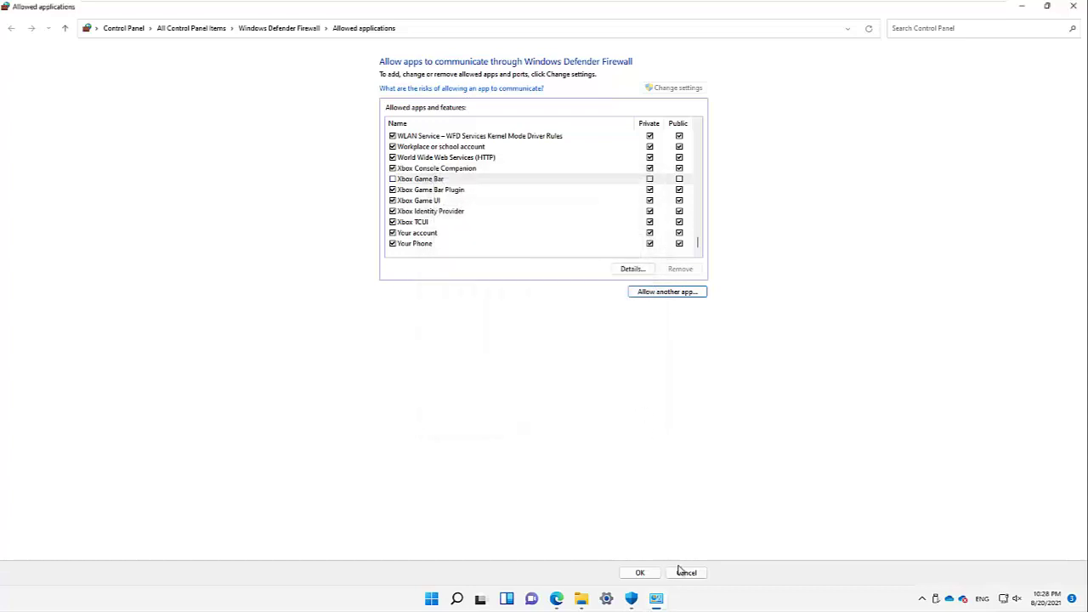
pyautogui.press('Escape')
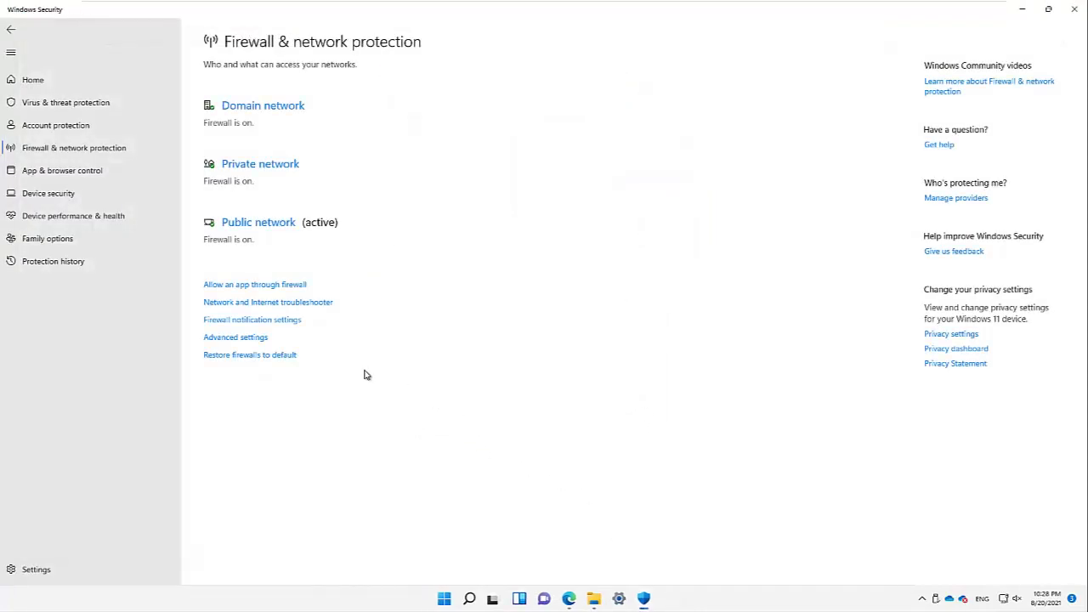
# Step: View the firewall notification settings and the Windows notification list, and return to the firewall and network protection page
pyautogui.click(248, 324)
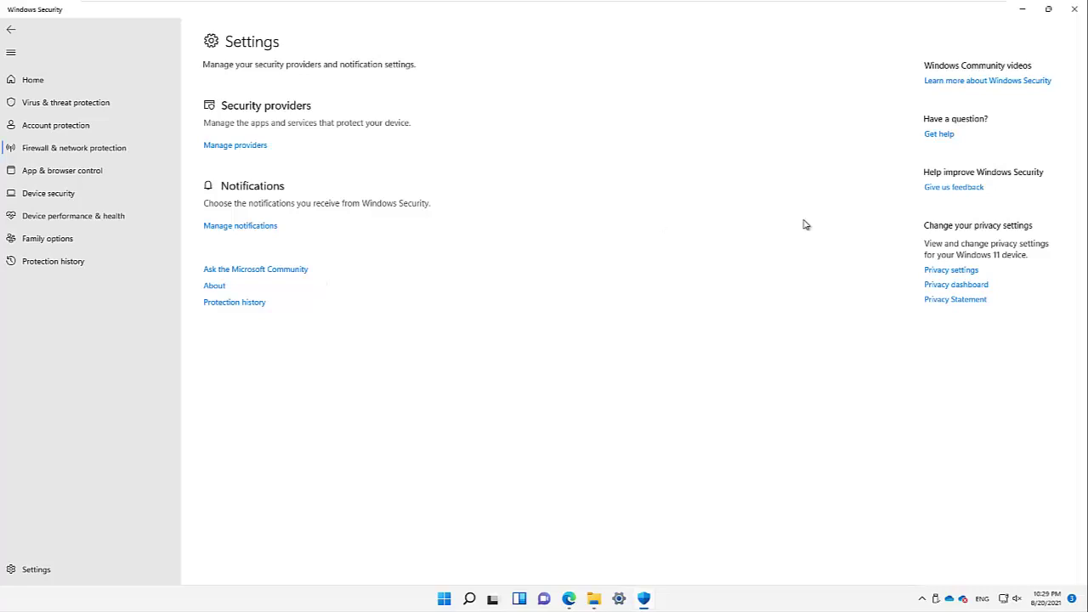
pyautogui.click(1071, 600)
pyautogui.click(1073, 602)
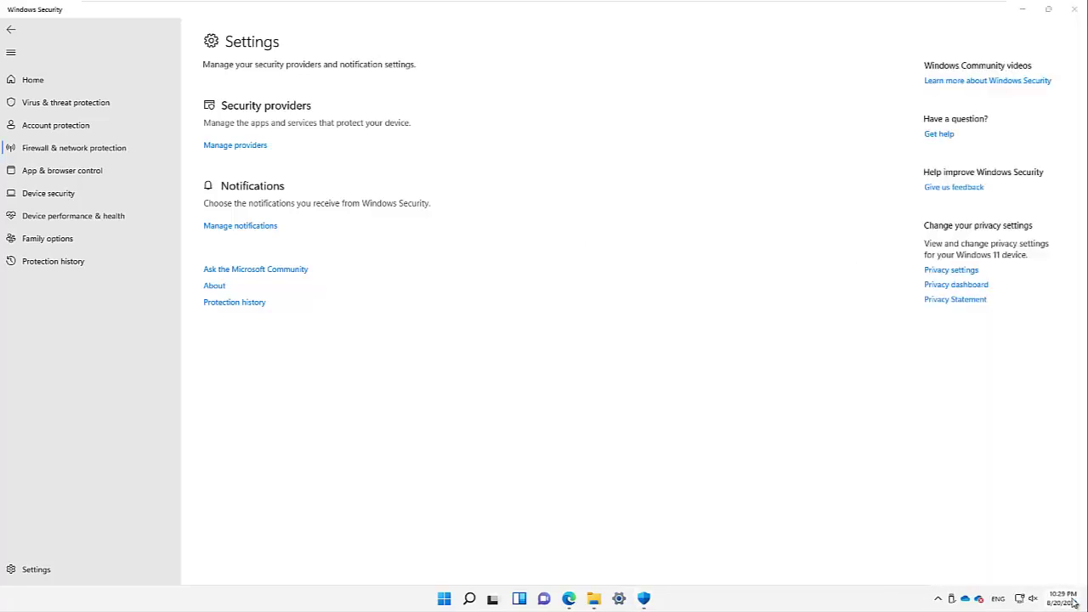
pyautogui.click(1073, 602)
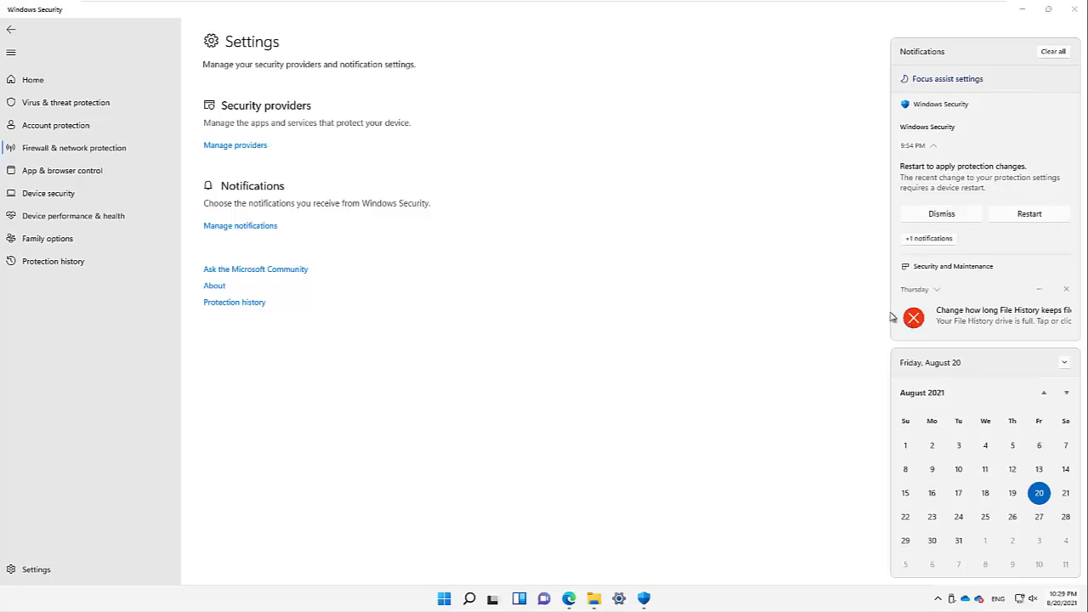
pyautogui.click(741, 289)
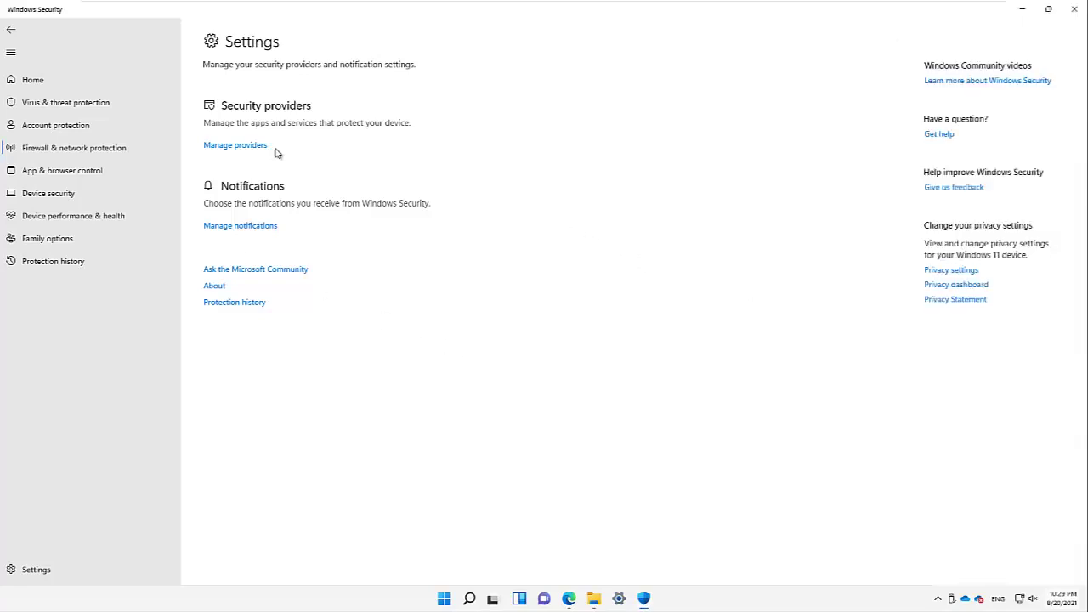
pyautogui.click(11, 30)
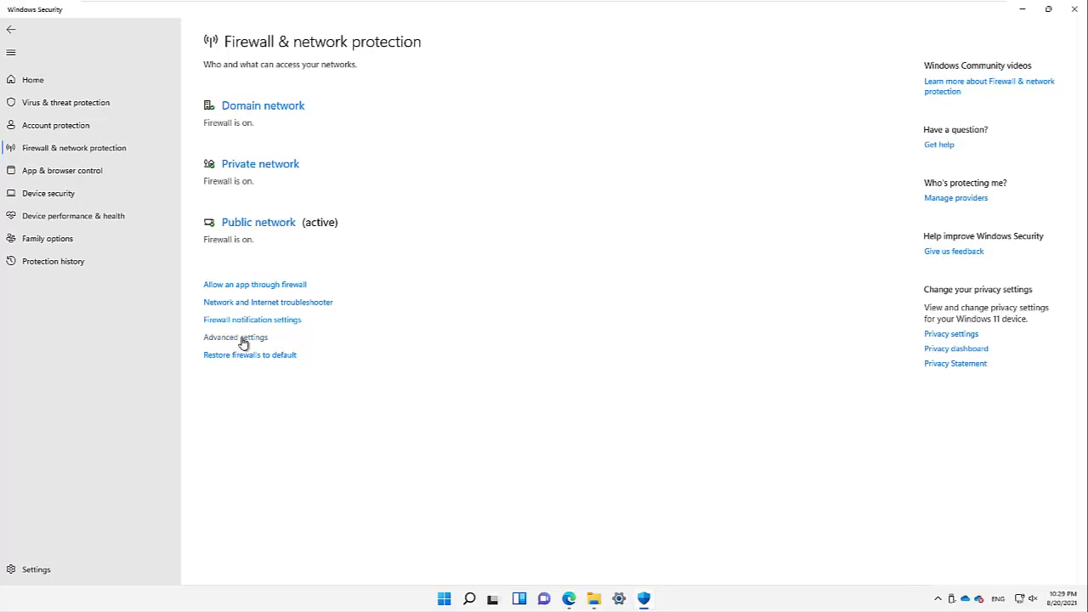
# Step: Open the firewall's advanced settings, approve the User Account Control request, and maximize the advanced security window
pyautogui.click(243, 338)
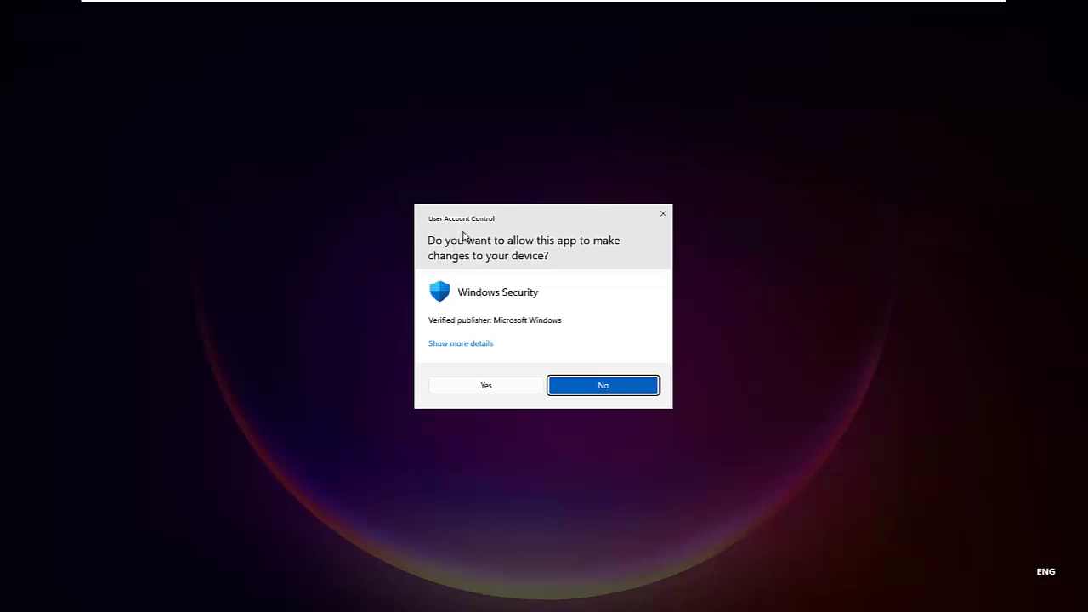
pyautogui.click(484, 388)
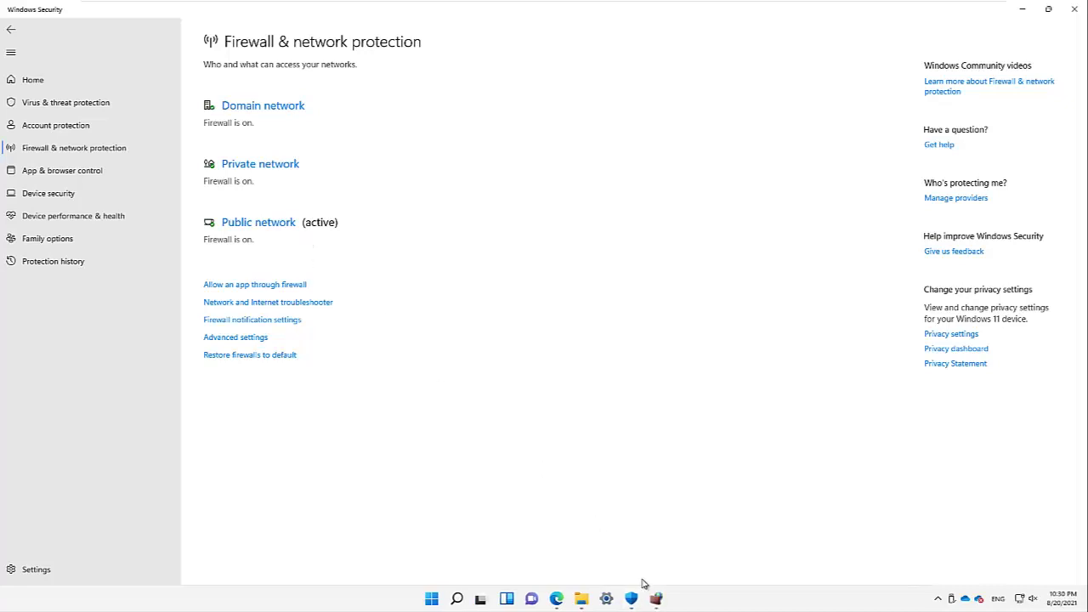
pyautogui.click(656, 599)
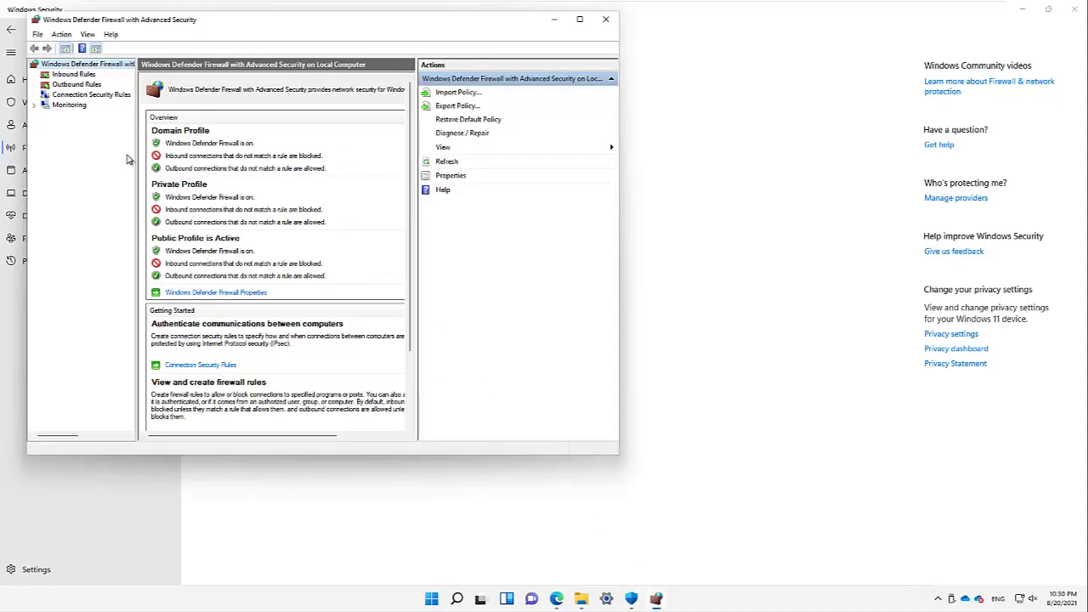
pyautogui.click(580, 18)
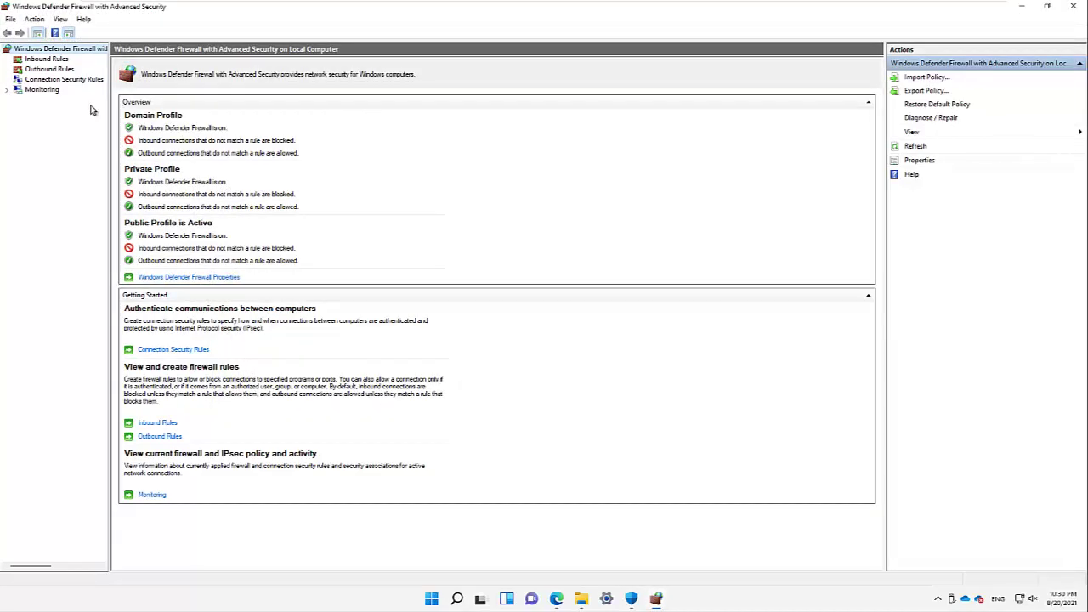
# Step: Examine the inbound and outbound rules in Windows Defender Firewall with Advanced Security
pyautogui.click(44, 60)
pyautogui.click(49, 70)
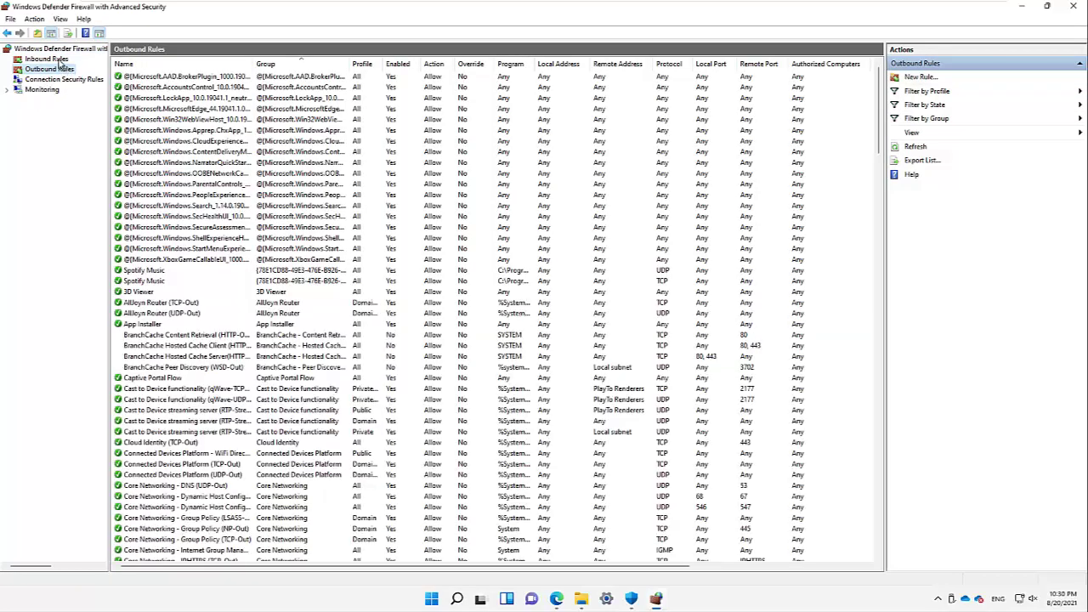
pyautogui.click(61, 62)
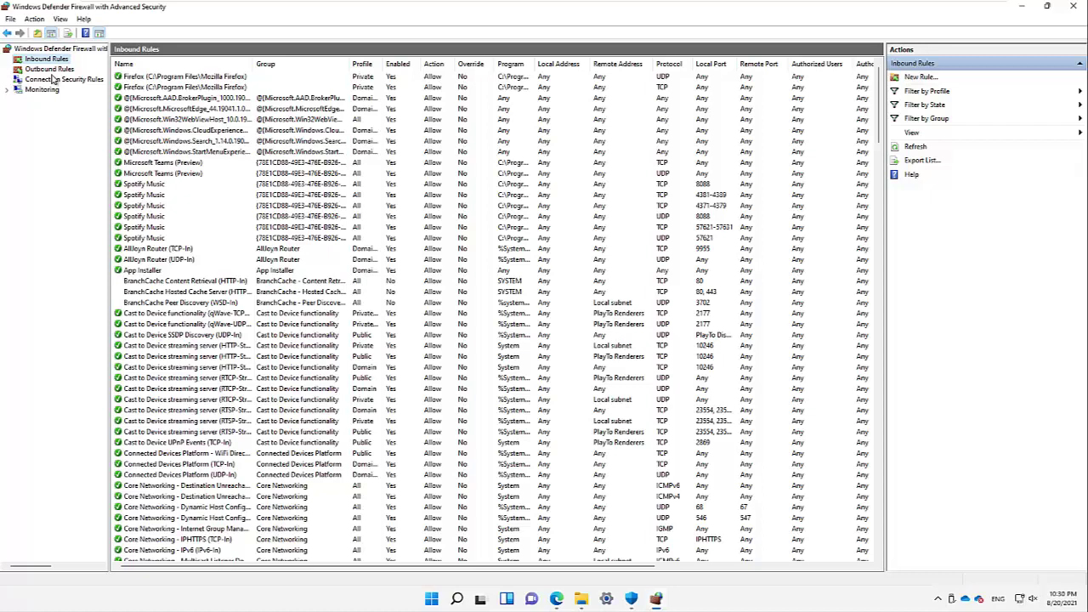
pyautogui.click(51, 69)
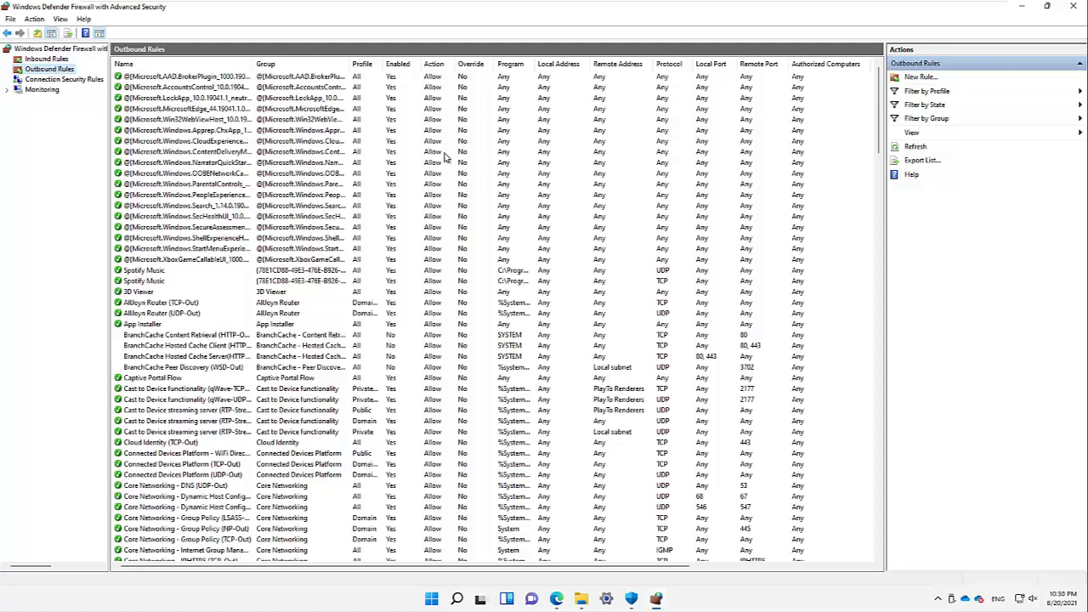
# Step: Start a new inbound firewall rule and choose the Custom rule type
pyautogui.click(599, 153)
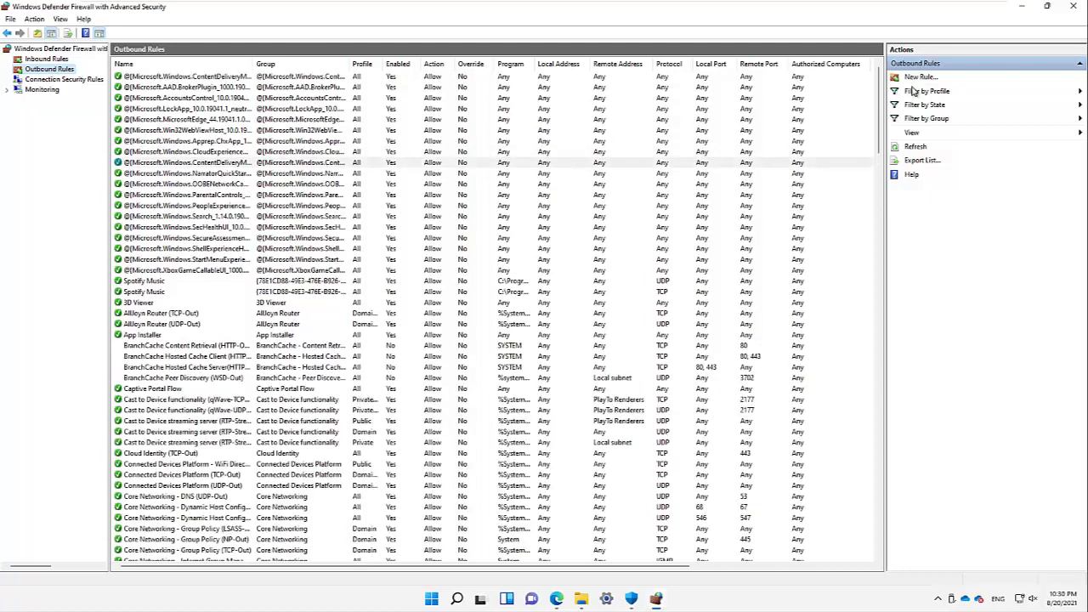
pyautogui.click(57, 59)
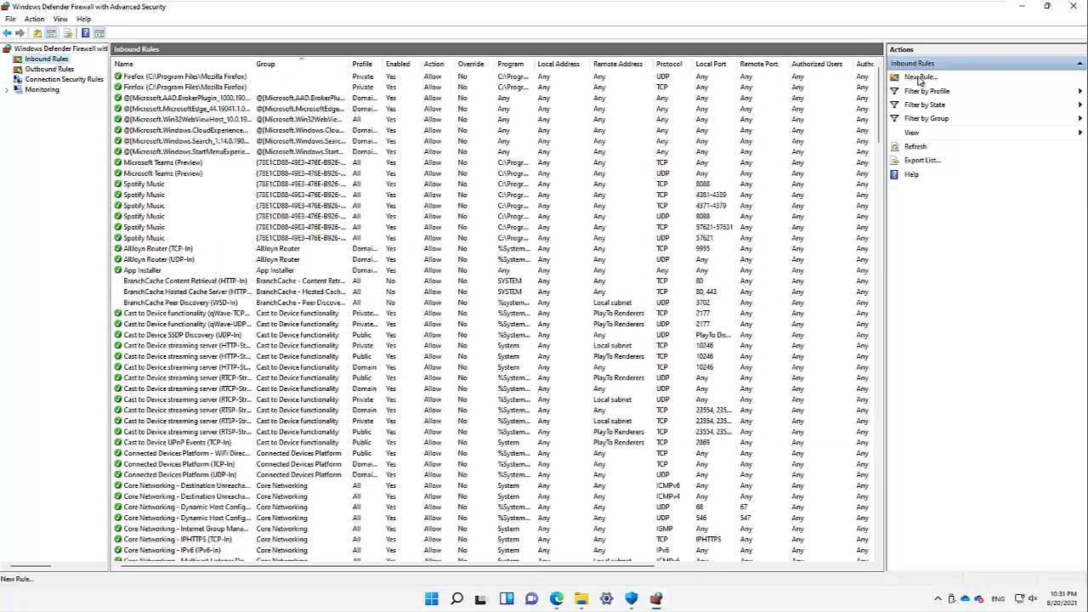
pyautogui.click(920, 76)
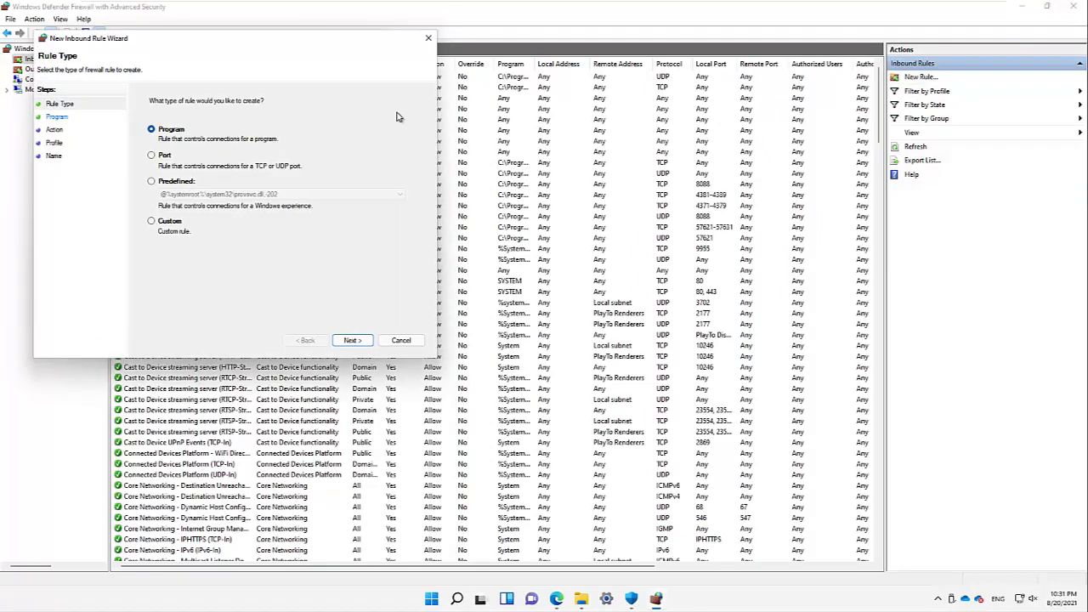
pyautogui.click(165, 156)
pyautogui.click(168, 223)
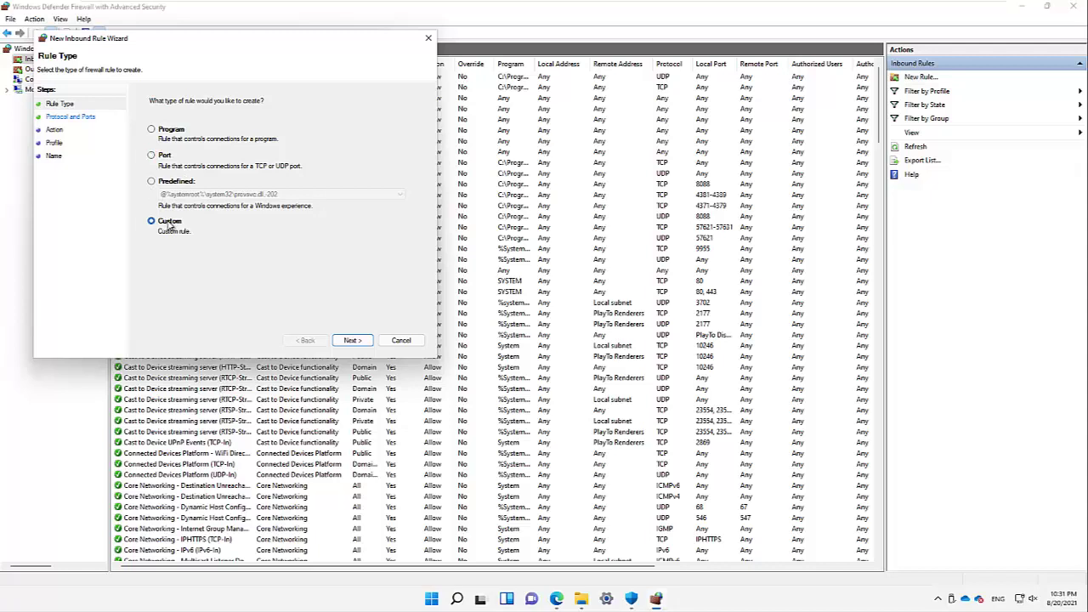
pyautogui.click(352, 339)
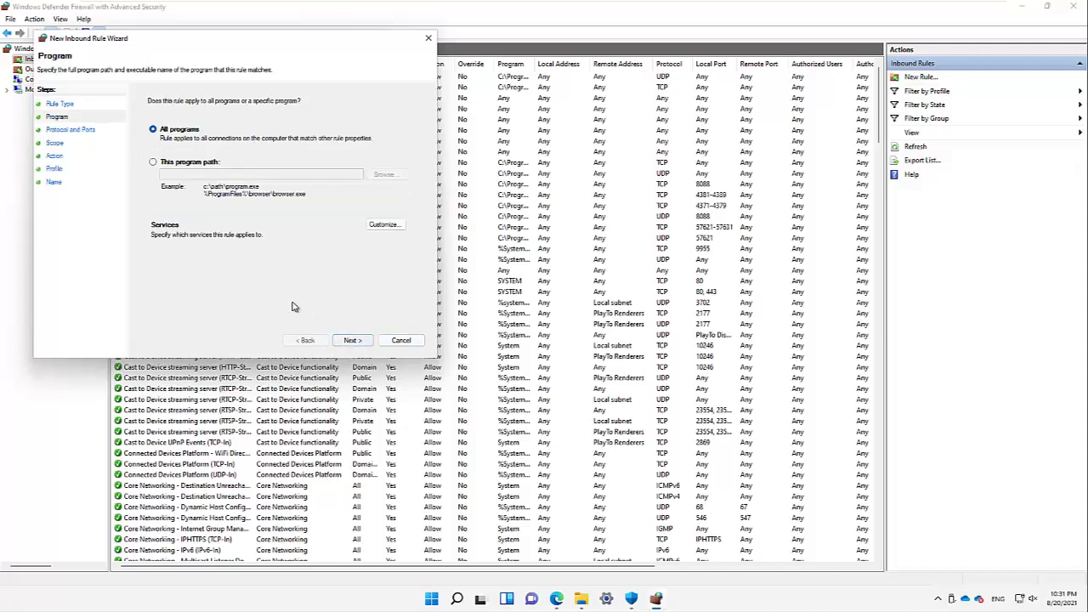
# Step: Limit the new inbound rule to the program AvLaunch in the C: drive's Program Files\AVG\Antivirus folder
pyautogui.click(186, 163)
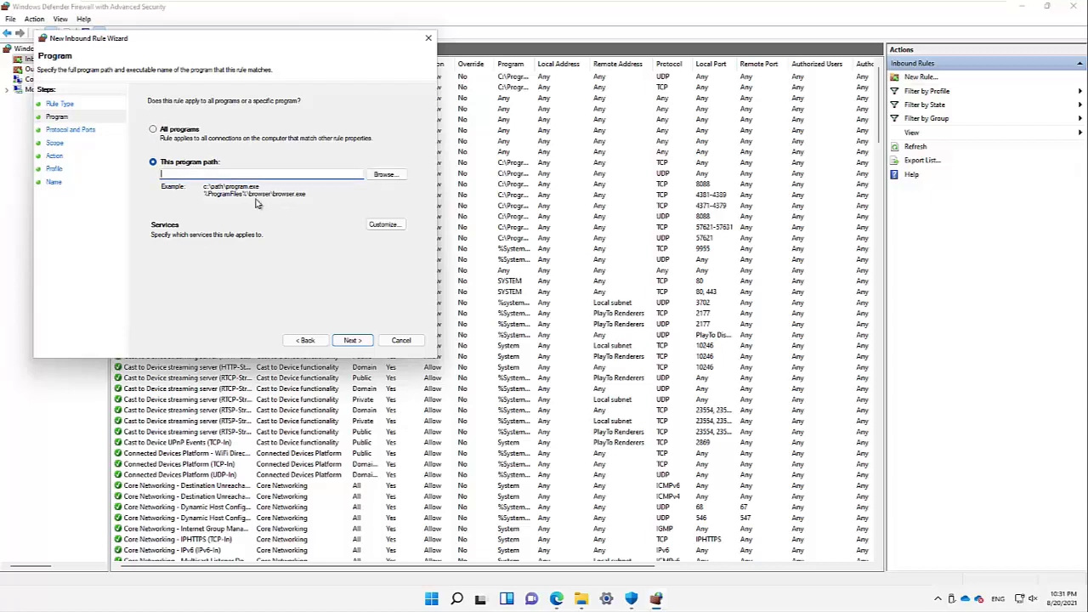
pyautogui.click(391, 177)
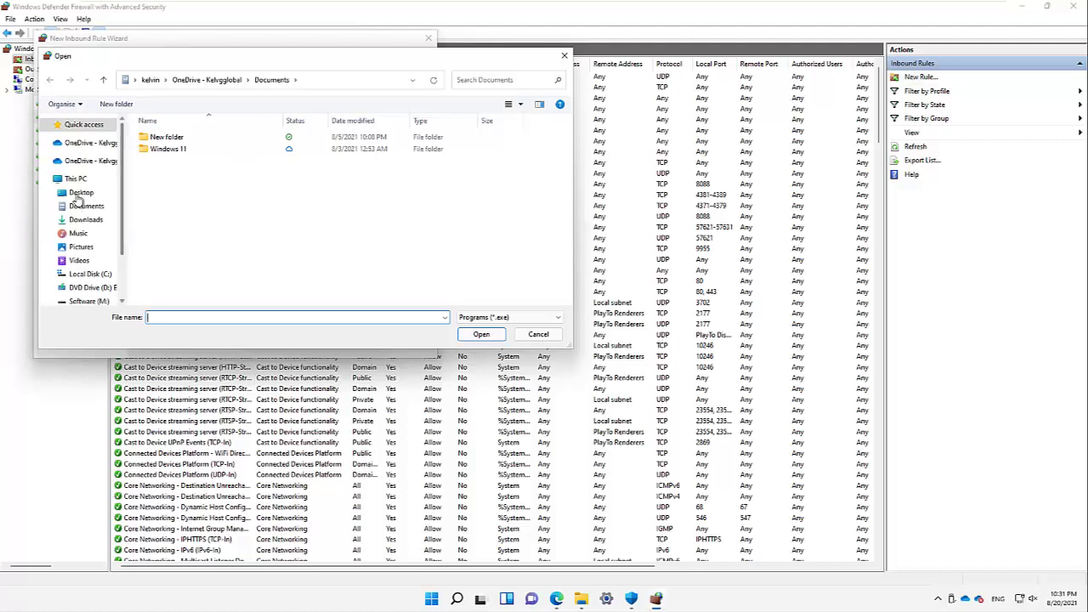
pyautogui.click(76, 180)
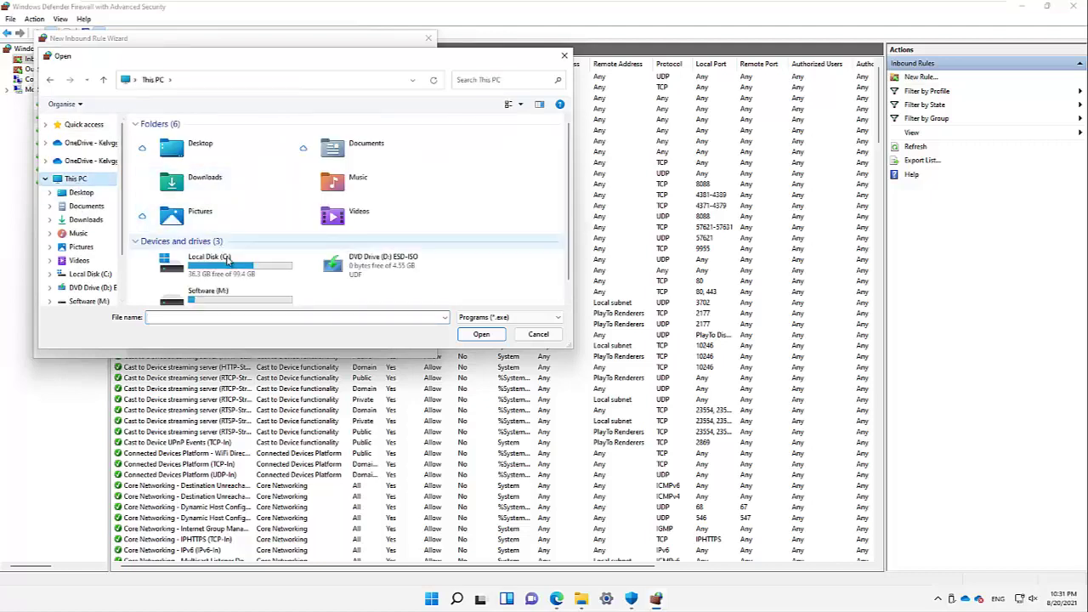
pyautogui.doubleClick(228, 264)
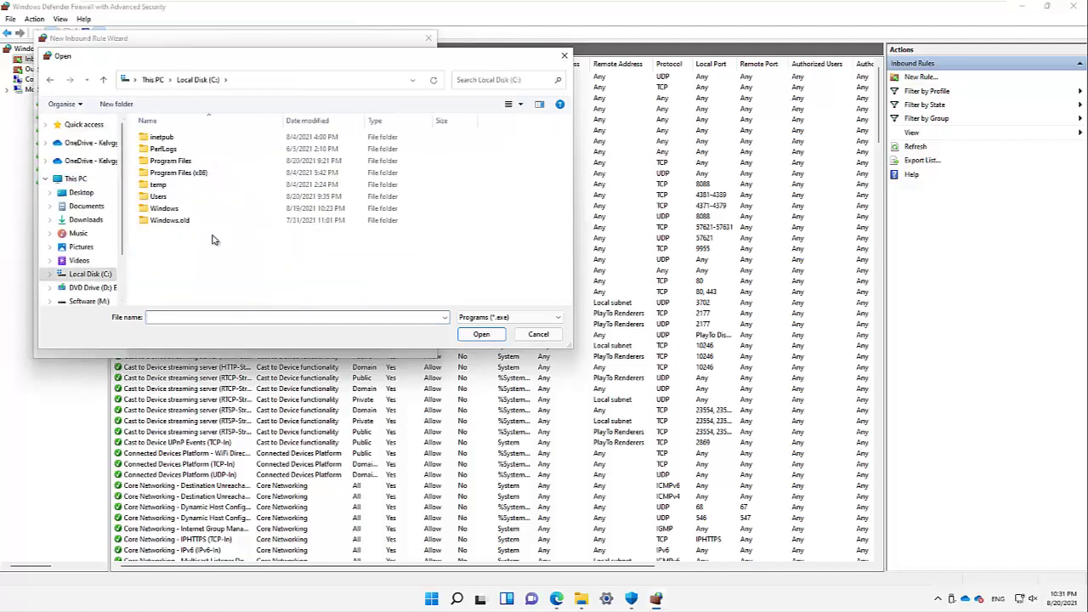
pyautogui.doubleClick(189, 163)
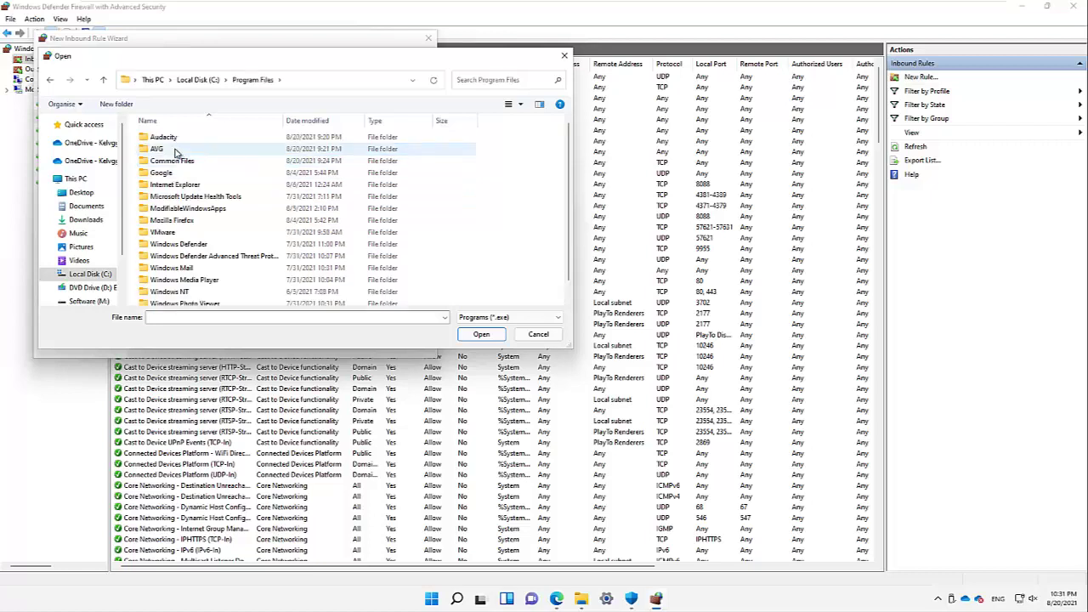
pyautogui.doubleClick(176, 150)
pyautogui.doubleClick(176, 143)
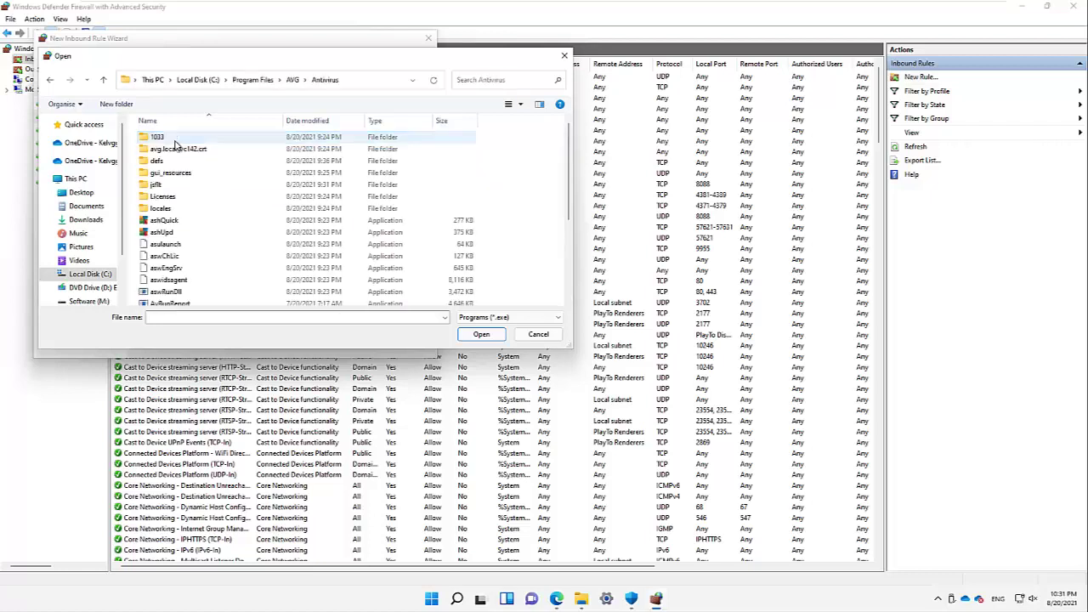
pyautogui.scroll(-5, 189, 226)
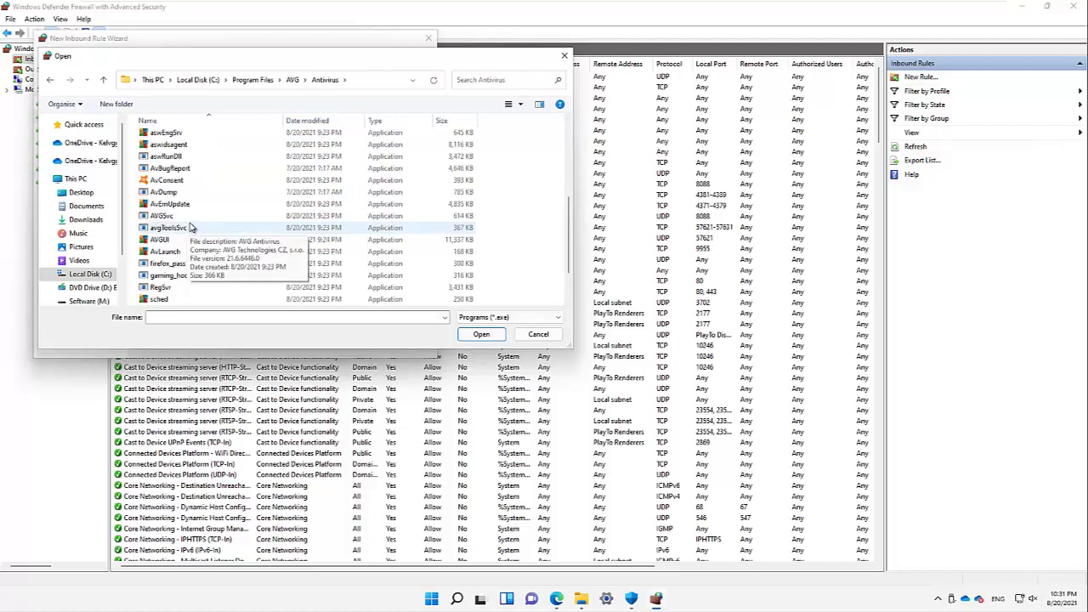
pyautogui.click(170, 252)
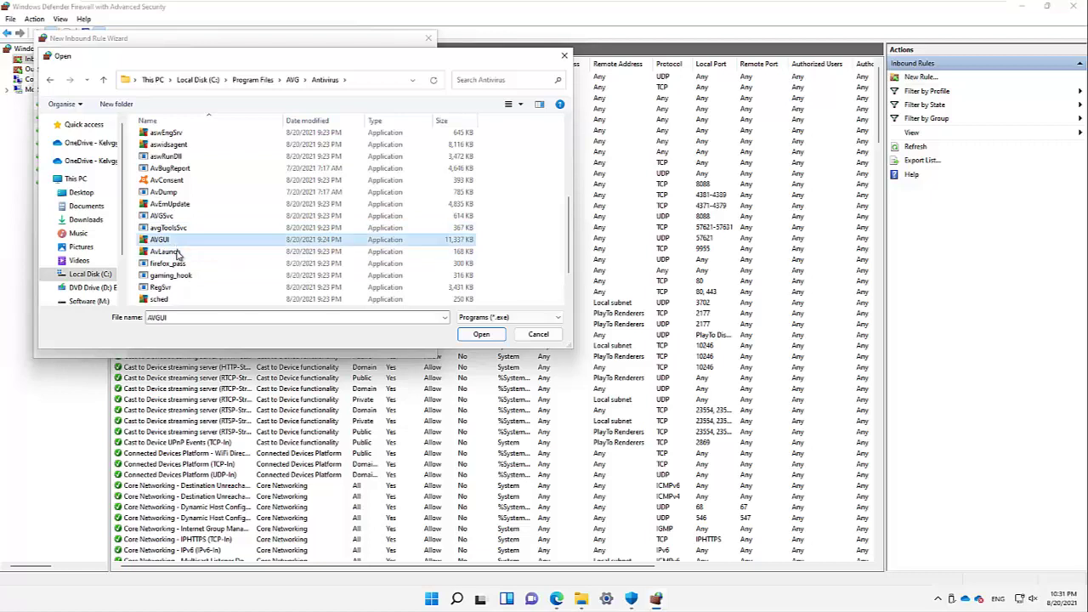
pyautogui.click(480, 335)
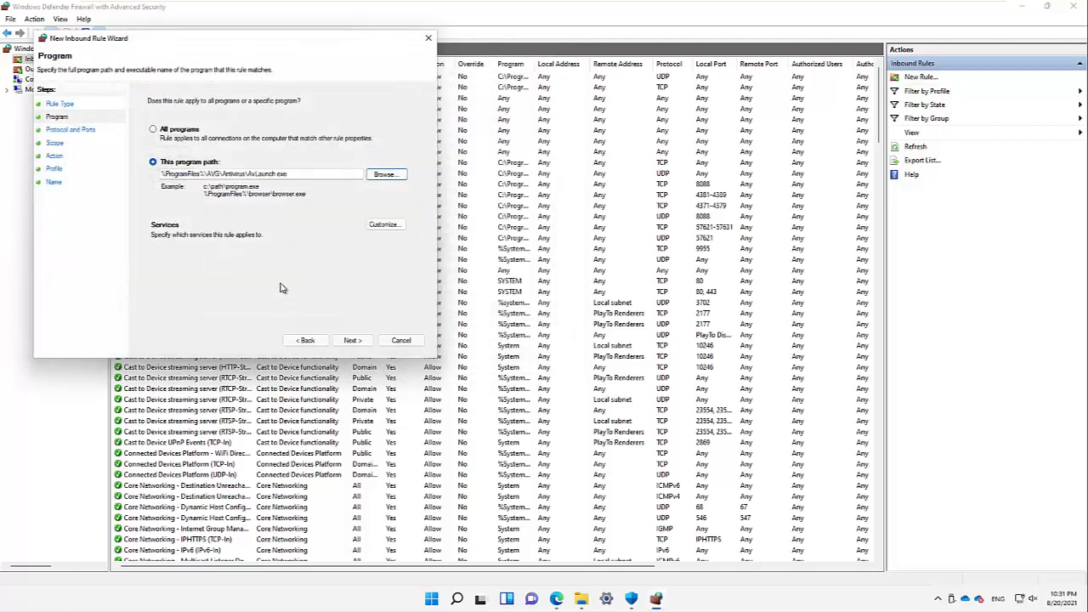
# Step: Keep the rule's protocol type and local and remote IP addresses at Any, and set its action to Block the connection
pyautogui.click(351, 339)
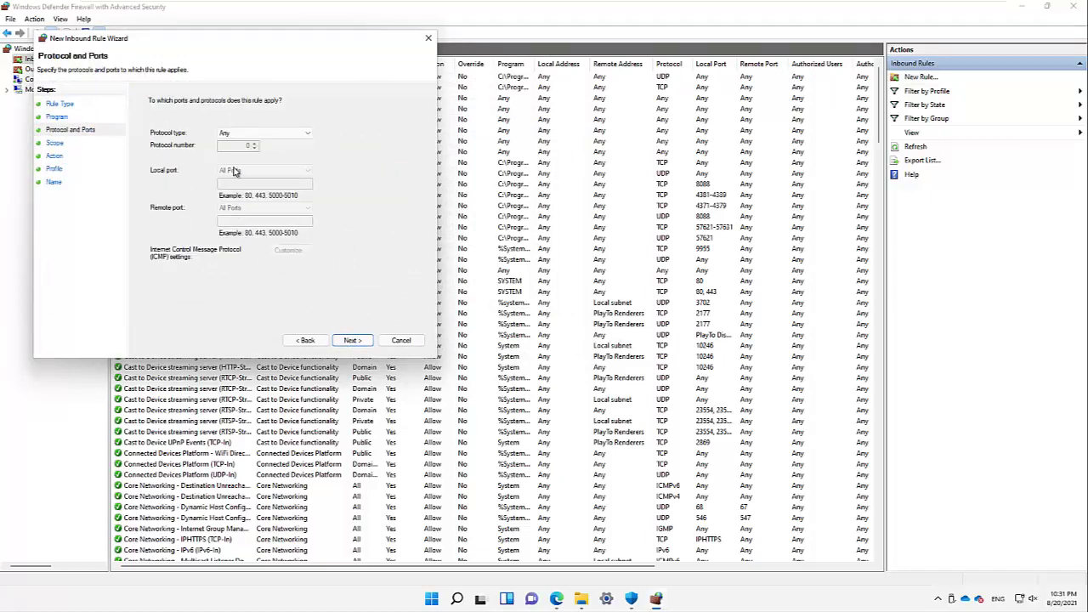
pyautogui.click(272, 136)
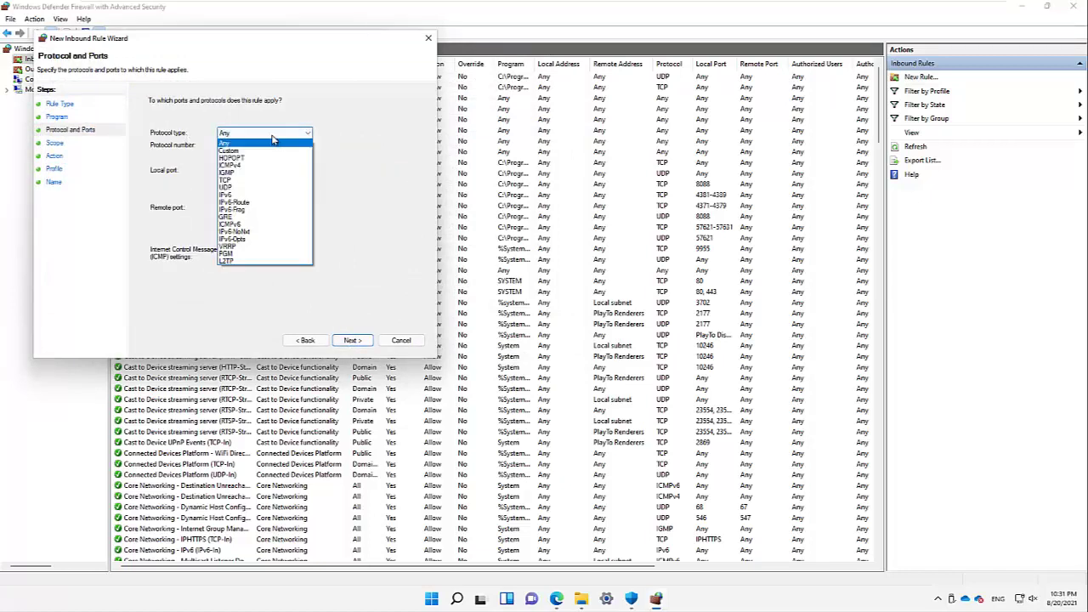
pyautogui.click(346, 143)
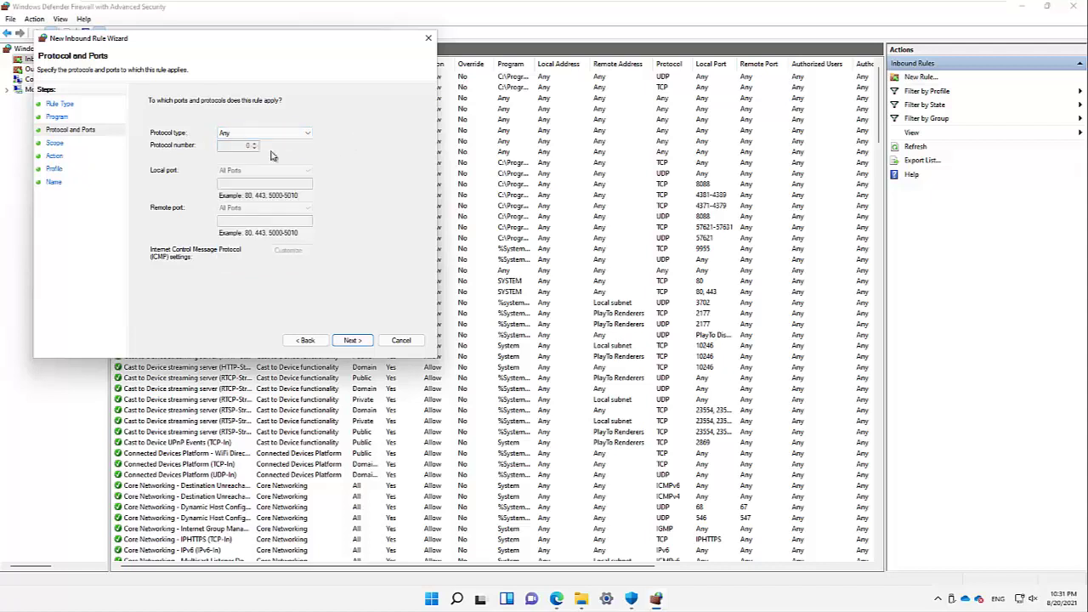
pyautogui.click(350, 340)
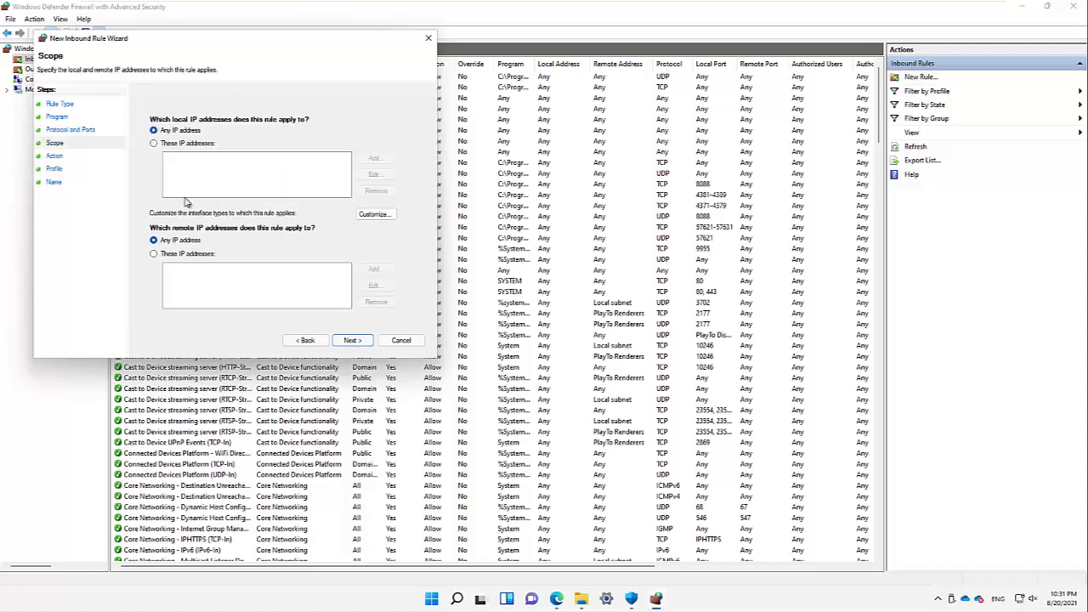
pyautogui.click(351, 340)
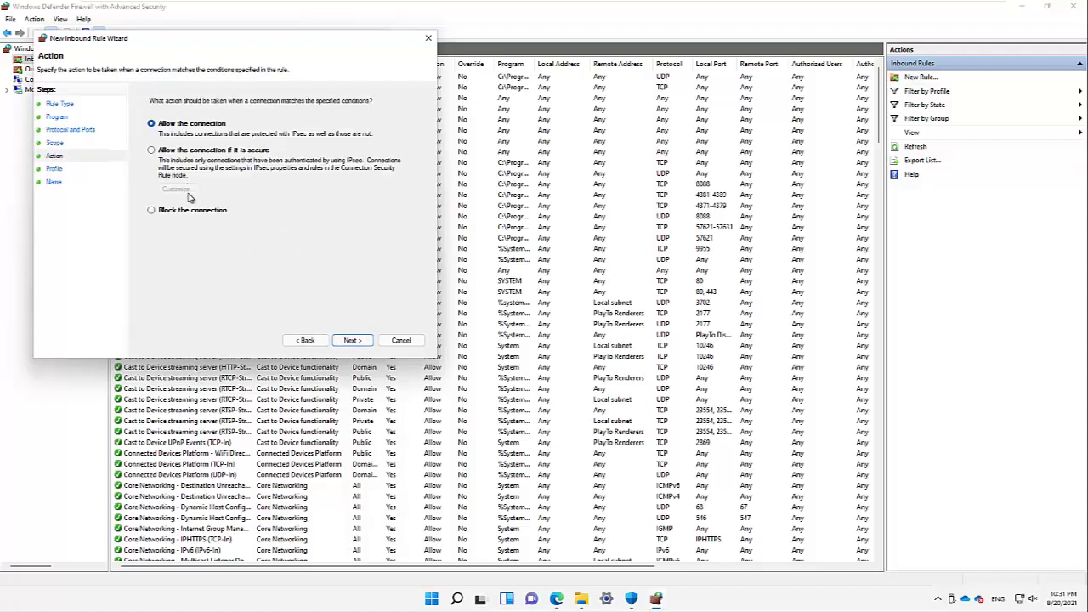
pyautogui.click(199, 215)
pyautogui.click(351, 340)
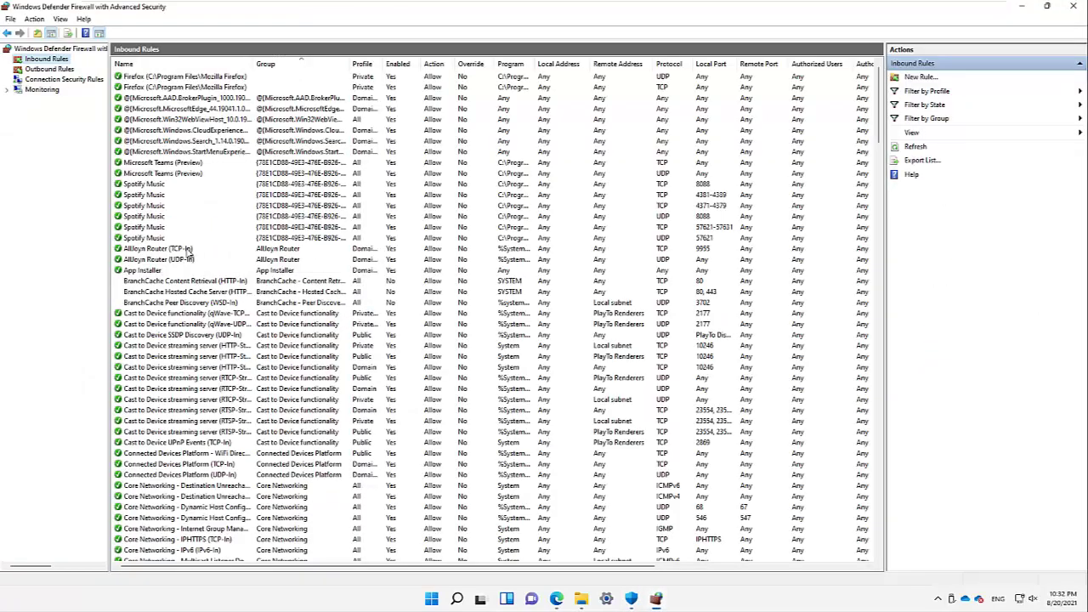
# Step: Examine the profile, enabled state, protocol and local port of the Firefox, Core Networking, Spotify Music and Cast to Device inbound rules
pyautogui.click(208, 120)
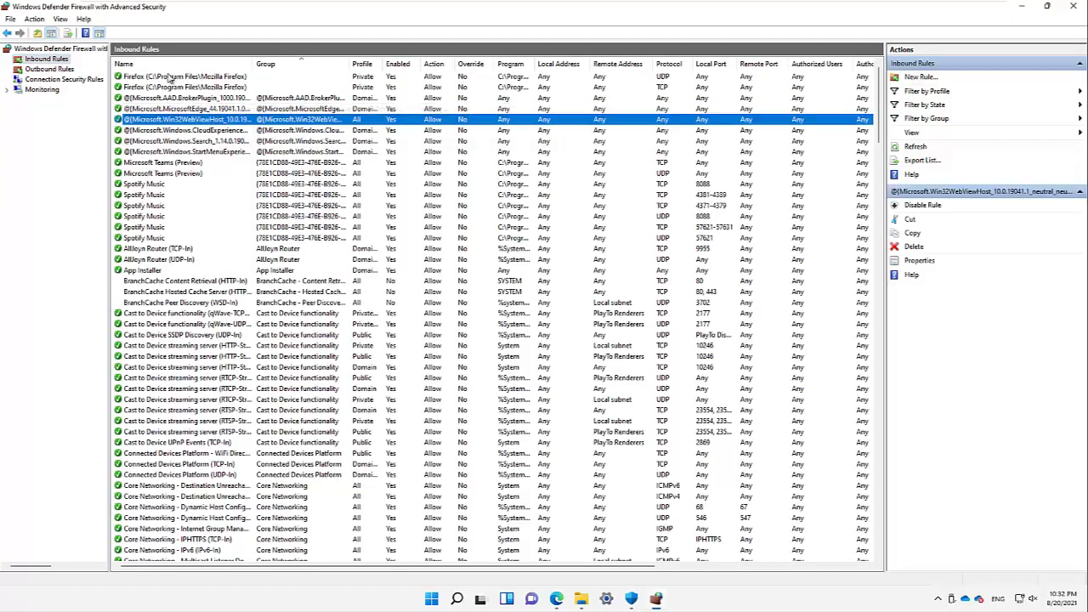
pyautogui.click(170, 78)
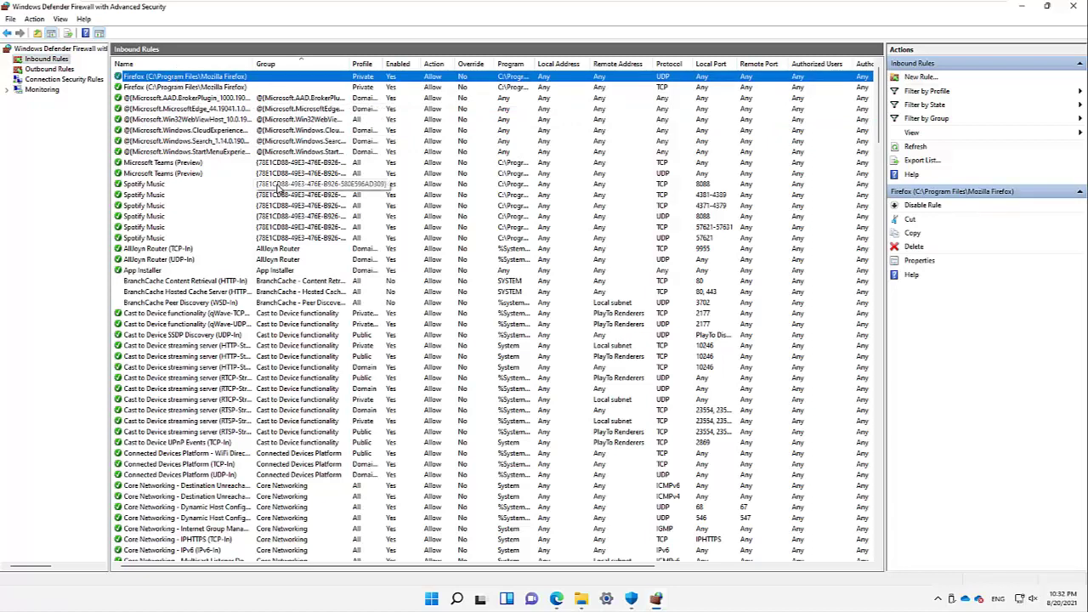
pyautogui.doubleClick(387, 77)
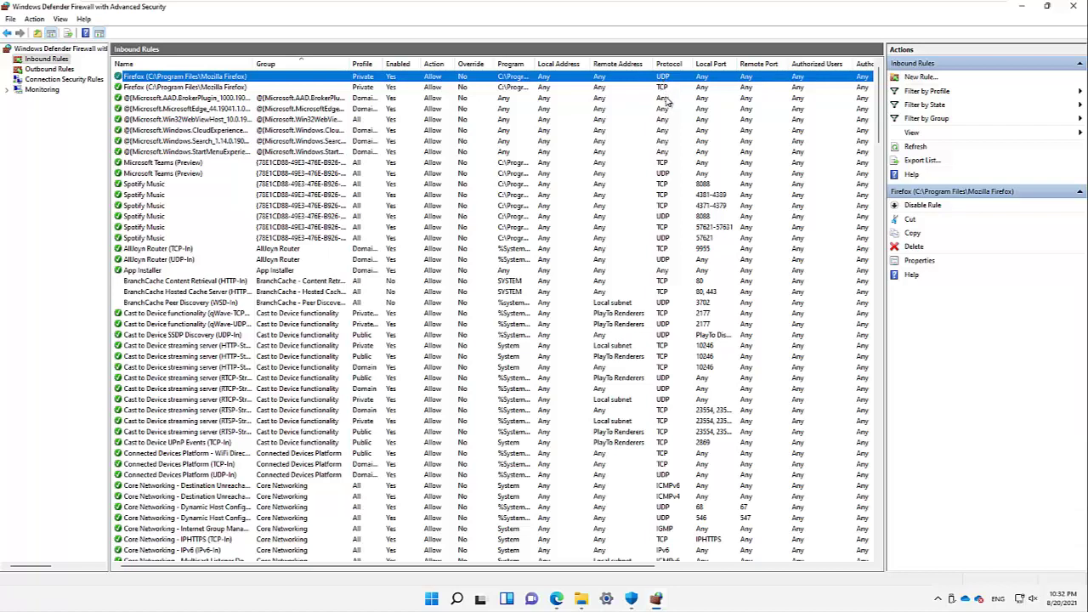
pyautogui.click(669, 488)
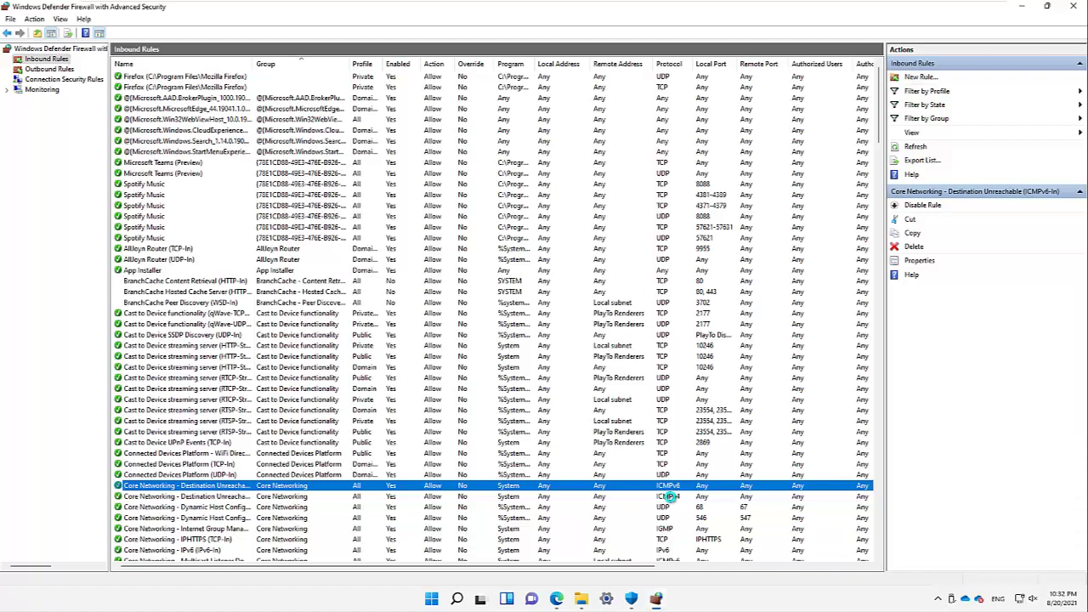
pyautogui.click(661, 499)
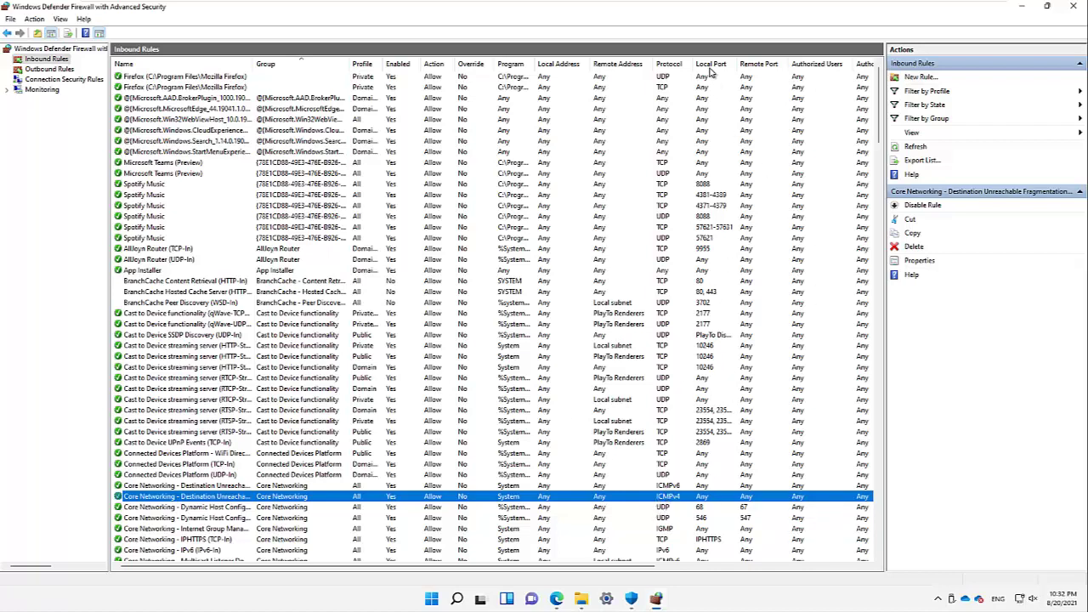
pyautogui.click(714, 194)
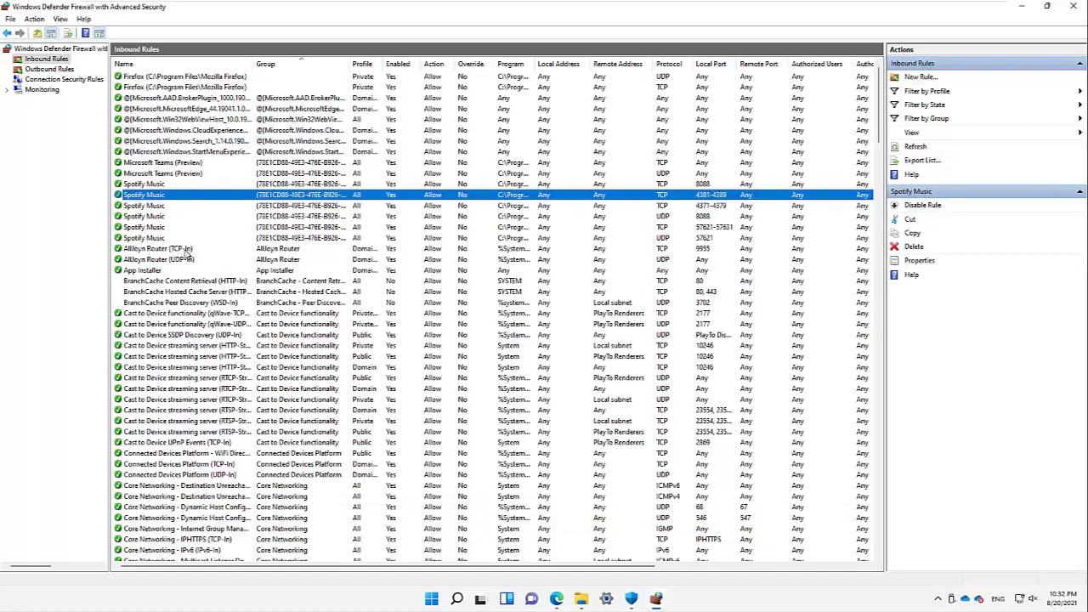
pyautogui.click(715, 345)
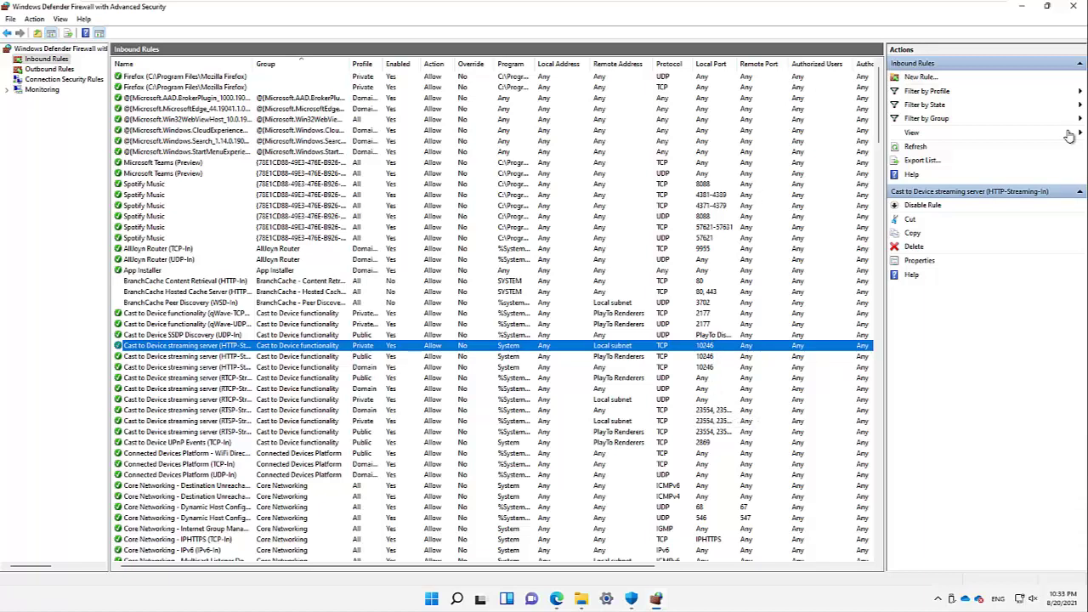
# Step: Start a Port-type inbound rule, try the TCP, UDP, all local ports and specific local ports options, and cancel the wizard
pyautogui.click(921, 77)
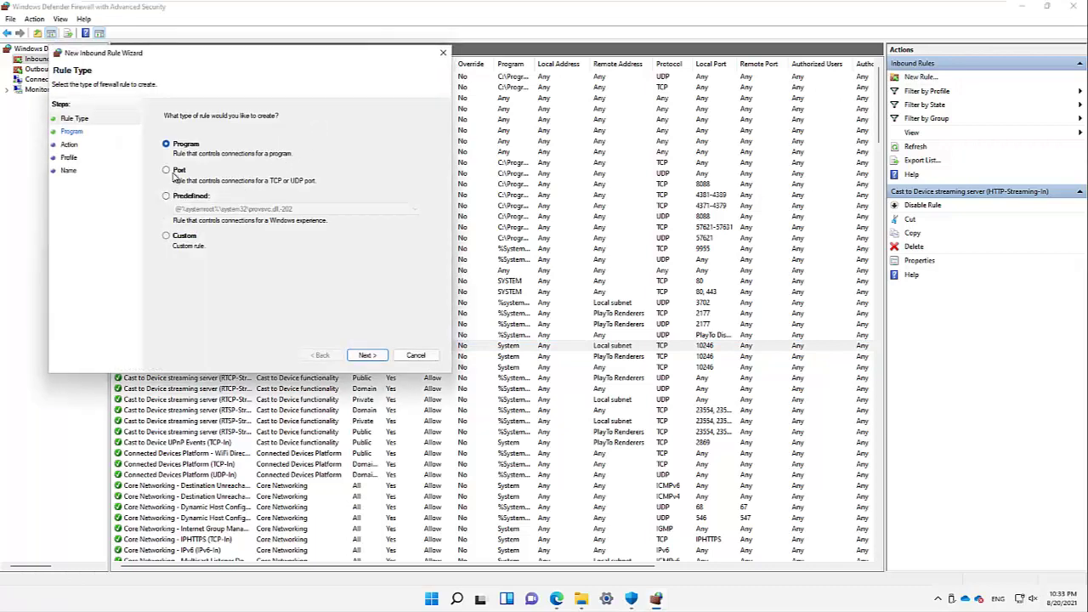
pyautogui.click(167, 170)
pyautogui.click(374, 357)
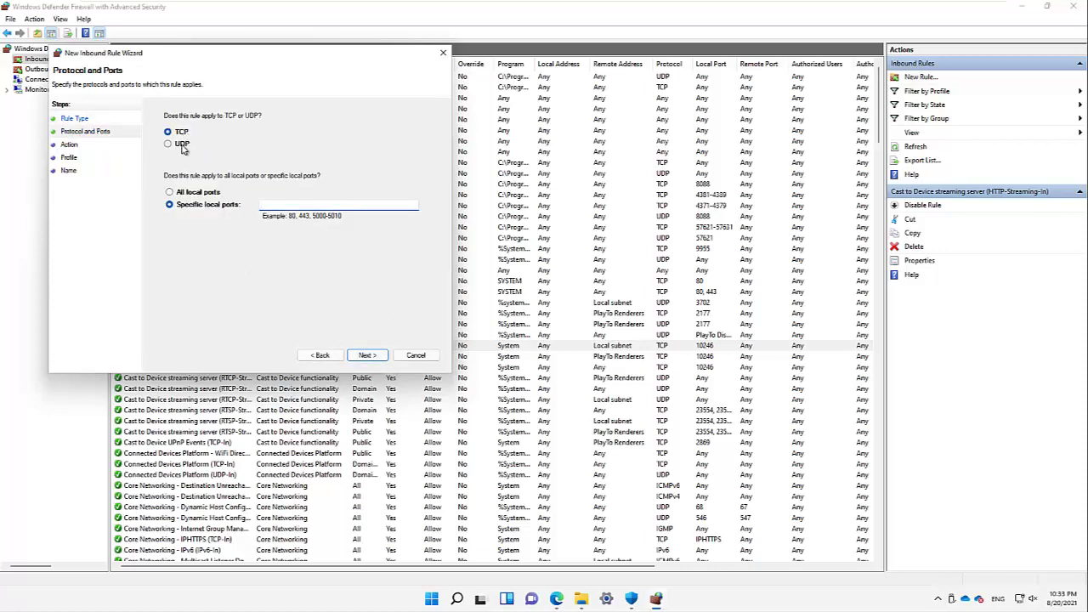
pyautogui.click(181, 145)
pyautogui.click(181, 134)
pyautogui.click(292, 207)
pyautogui.click(205, 196)
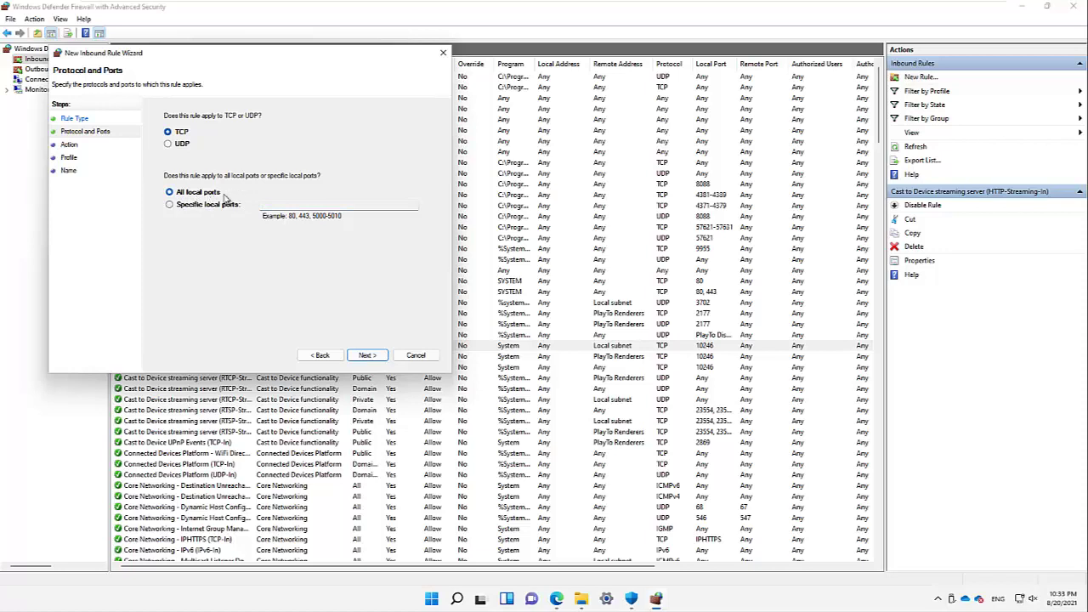
pyautogui.click(194, 207)
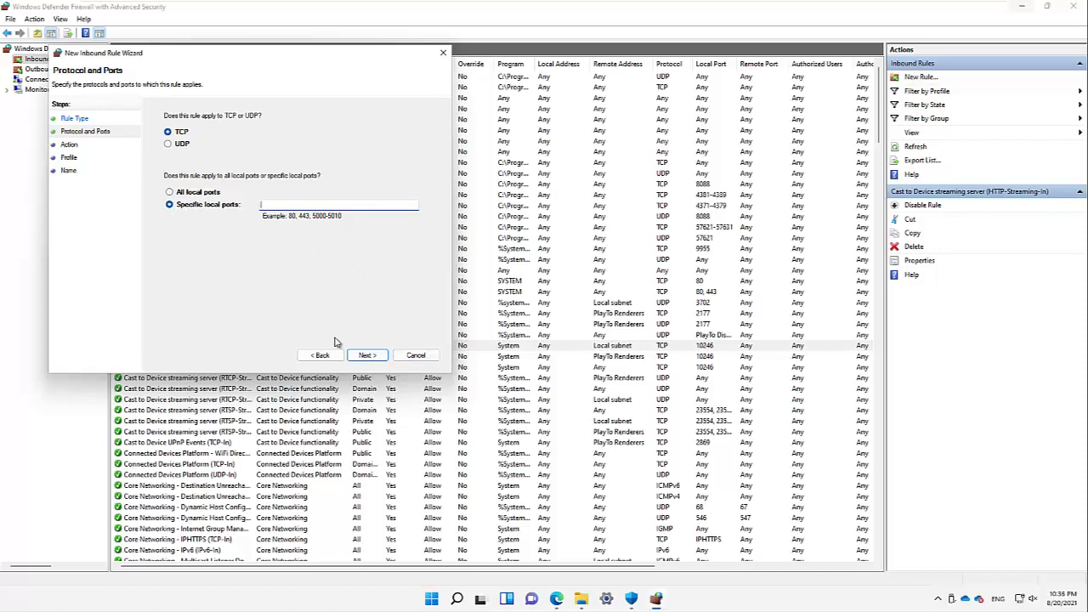
pyautogui.click(416, 356)
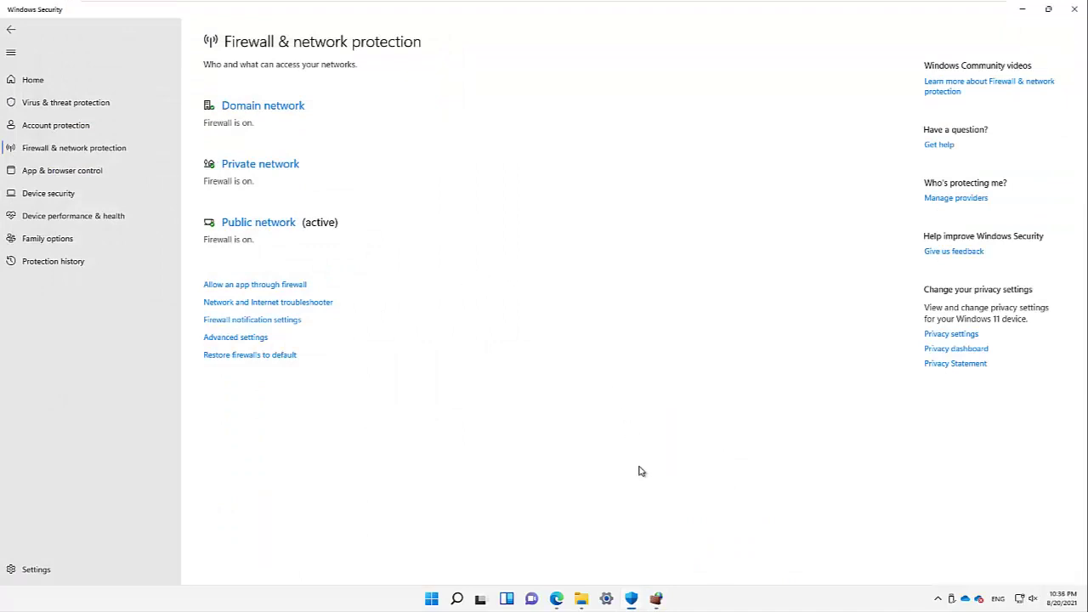
# Step: Return to the advanced firewall window, view the connection security rules, and expand the Monitoring branch
pyautogui.click(656, 598)
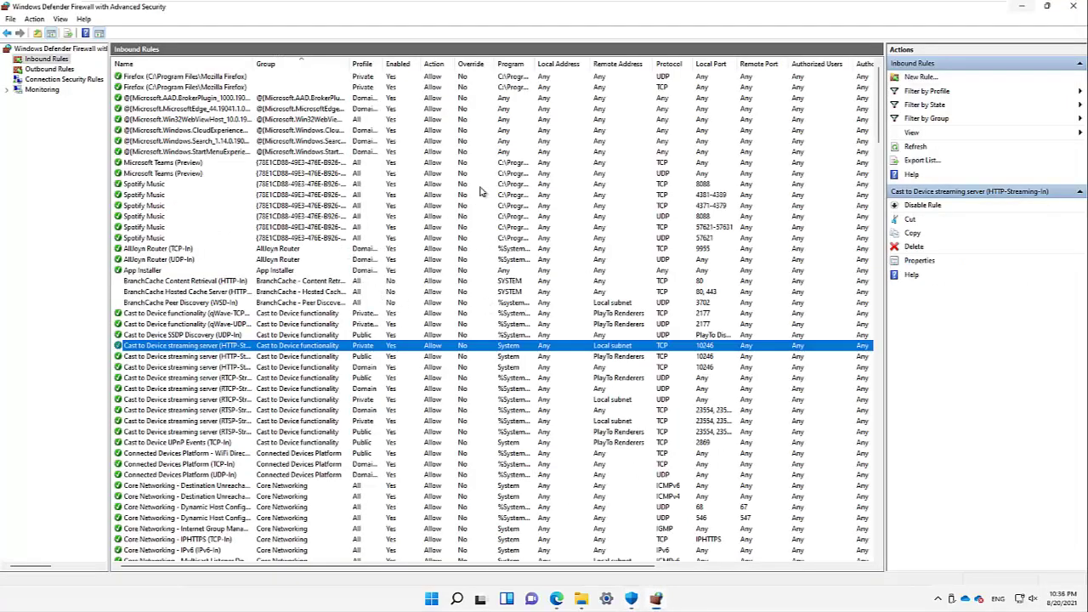
pyautogui.click(53, 79)
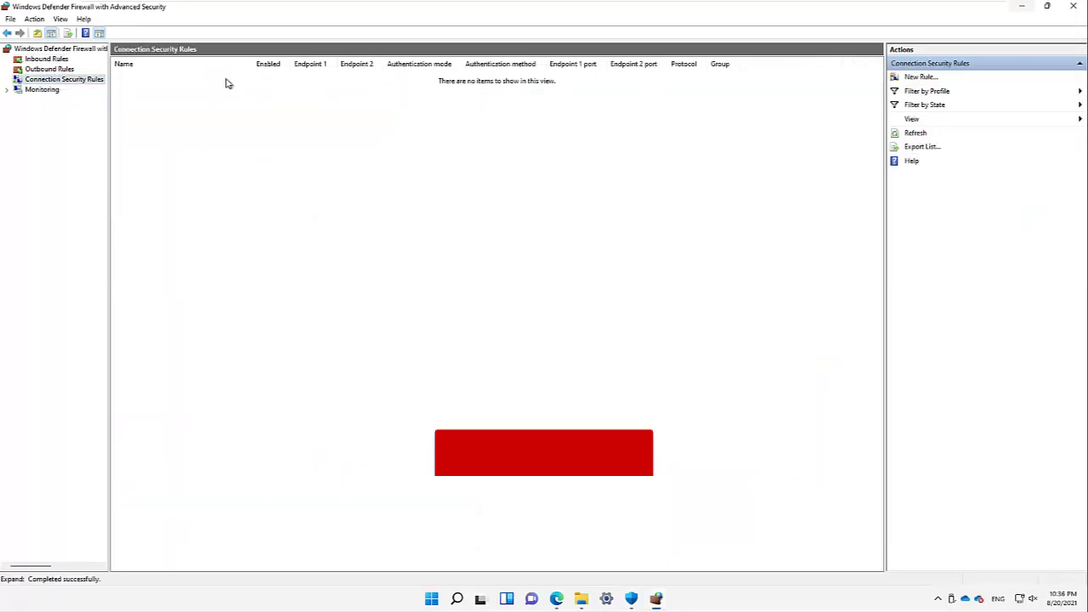
pyautogui.click(6, 89)
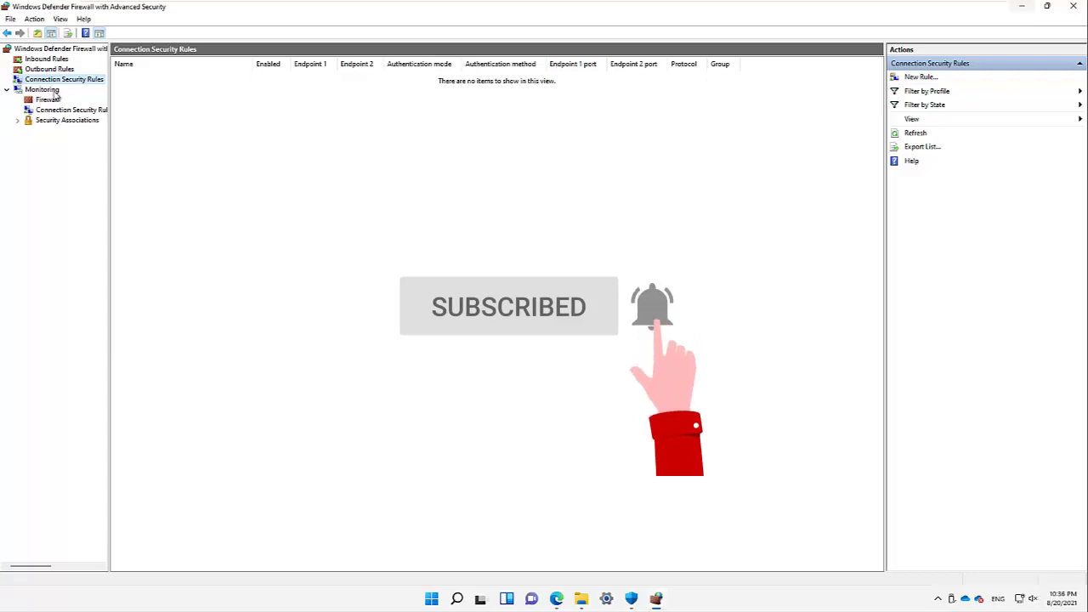
# Step: Examine the list of active firewall rules under Monitoring, from the Core Networking entries to Xbox Game Bar
pyautogui.click(49, 100)
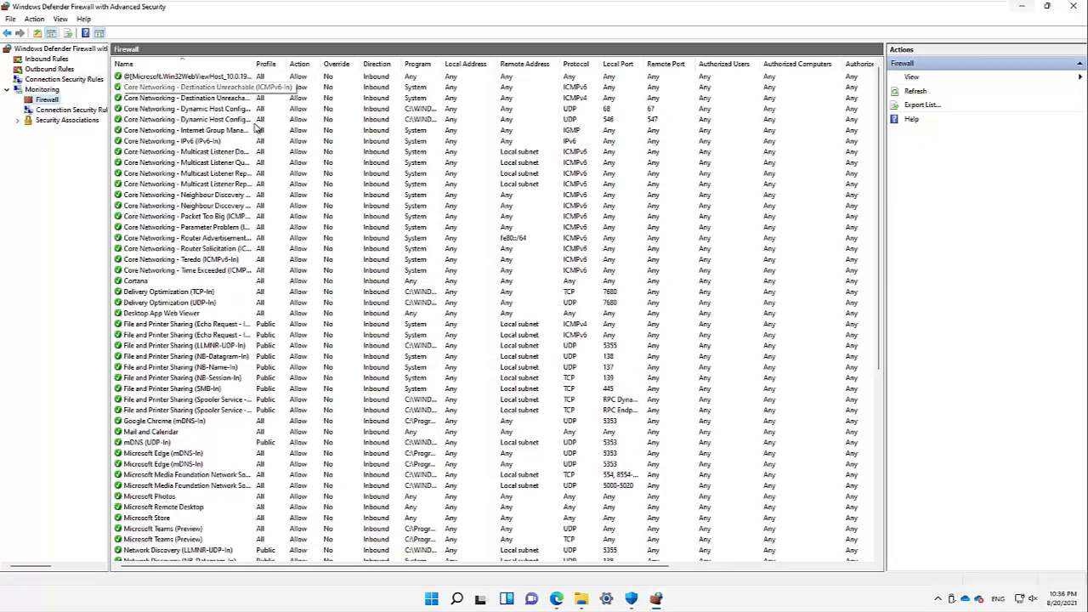
pyautogui.scroll(-6, 243, 130)
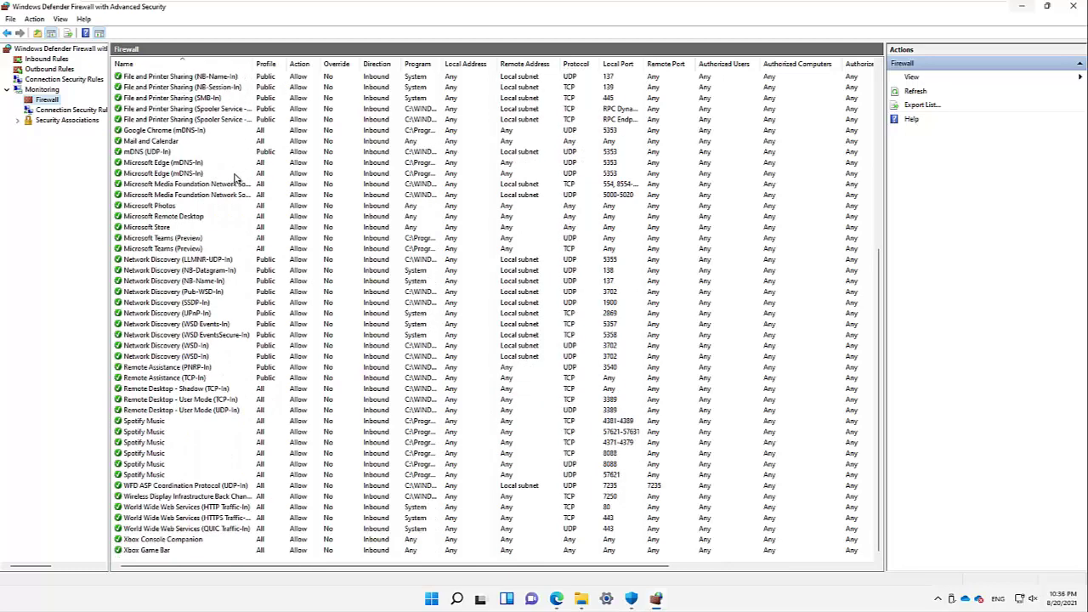
pyautogui.scroll(6, 188, 180)
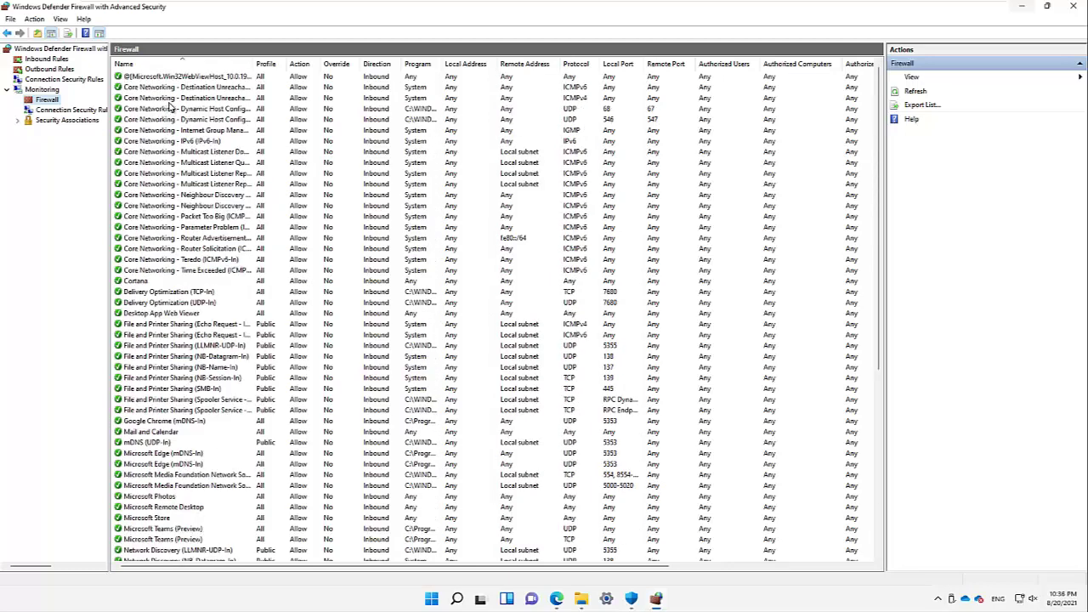
# Step: View the monitored connection security rules and the Main Mode and Quick Mode security associations
pyautogui.click(64, 111)
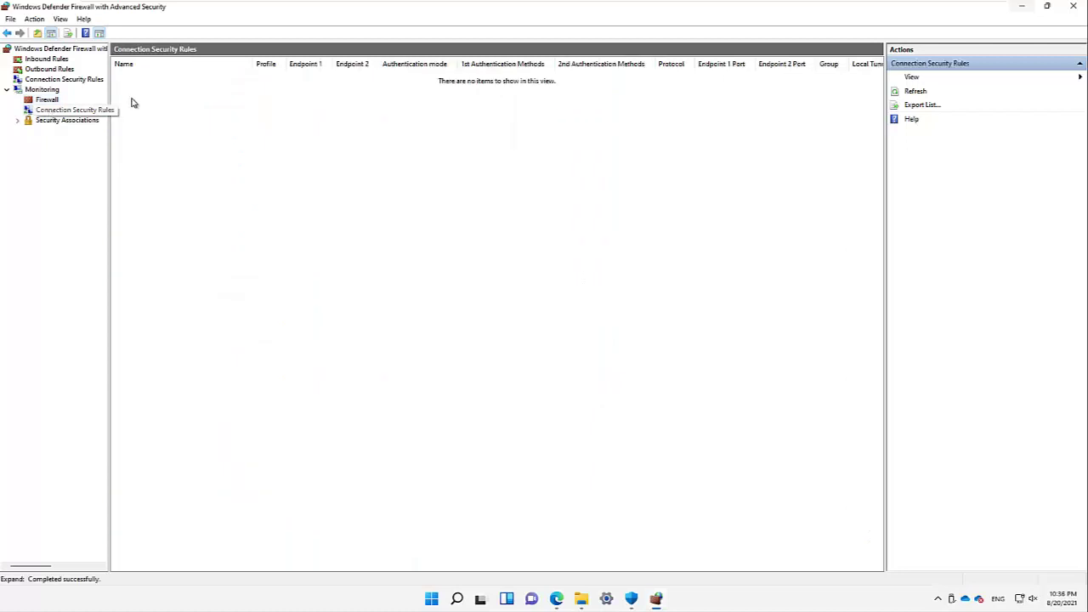
pyautogui.click(18, 120)
pyautogui.click(70, 120)
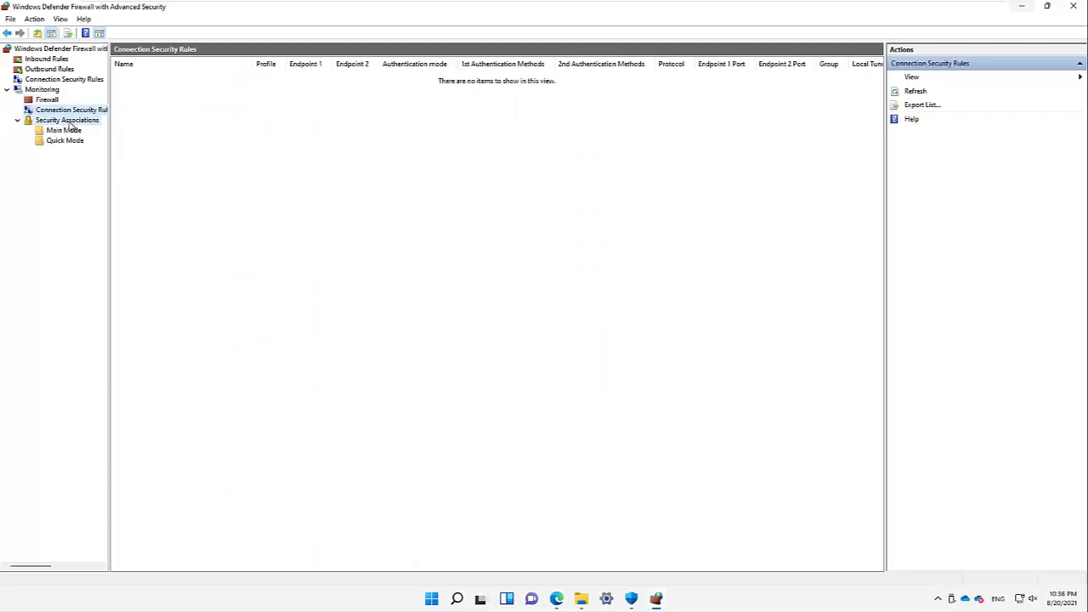
pyautogui.click(66, 131)
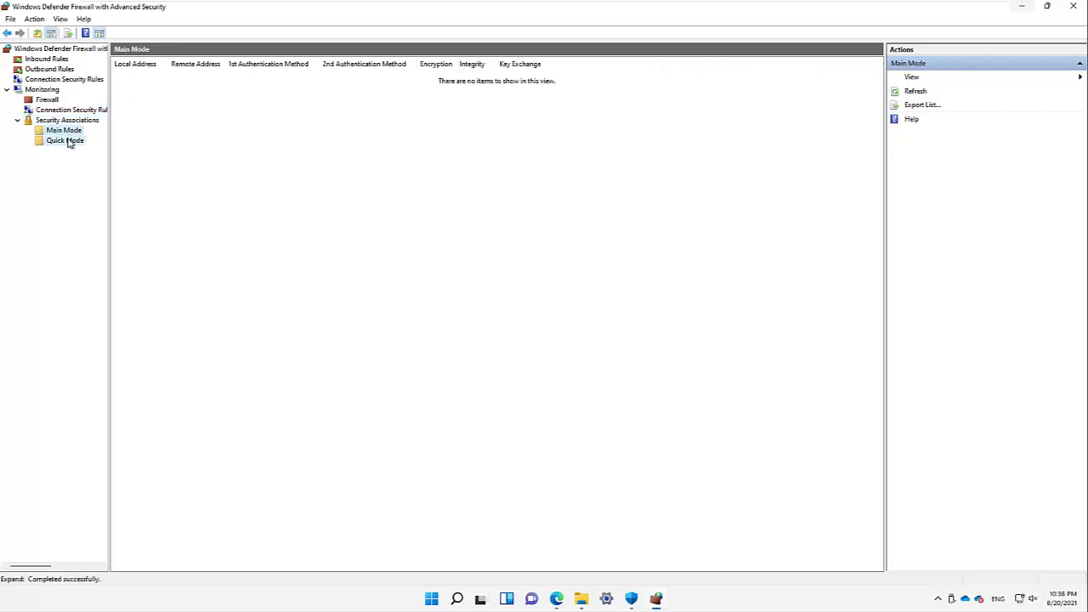
pyautogui.click(75, 141)
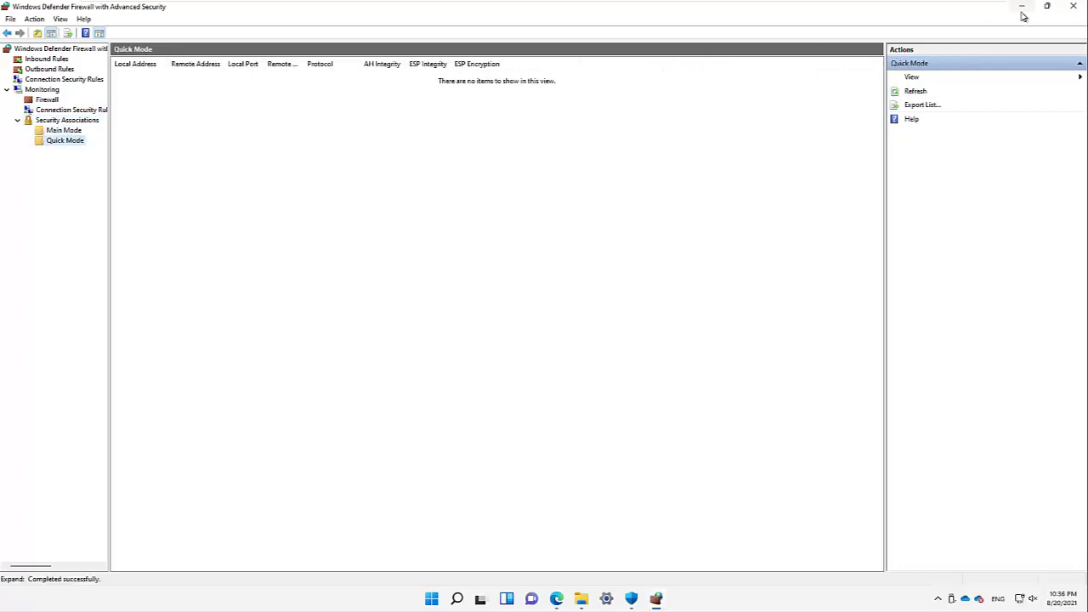
# Step: Close the advanced firewall, Windows Security, Microsoft Edge and Settings windows to return to the desktop
pyautogui.click(1076, 6)
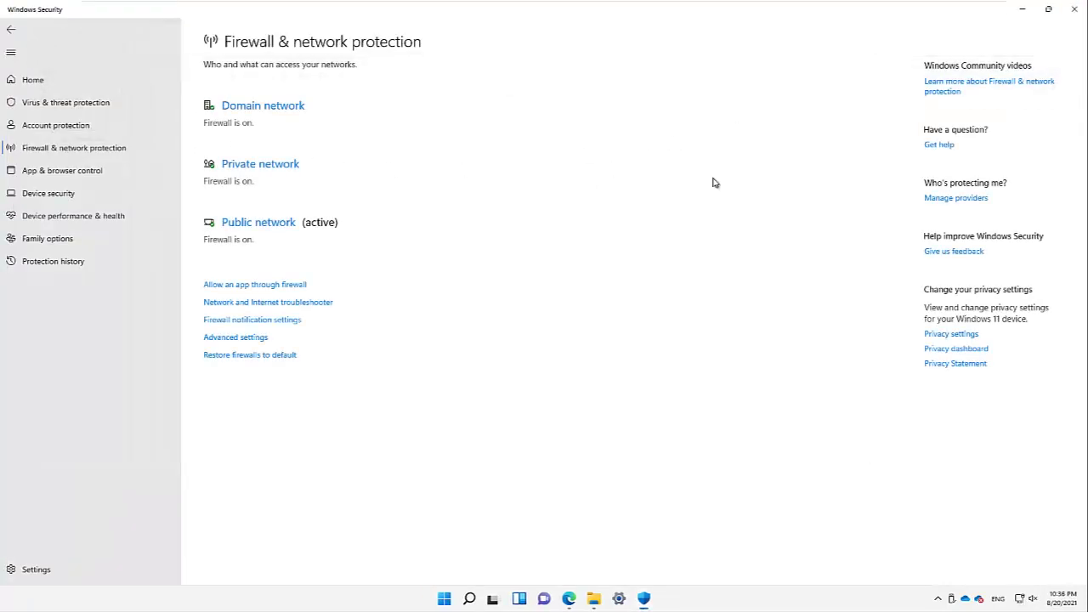
pyautogui.click(1076, 10)
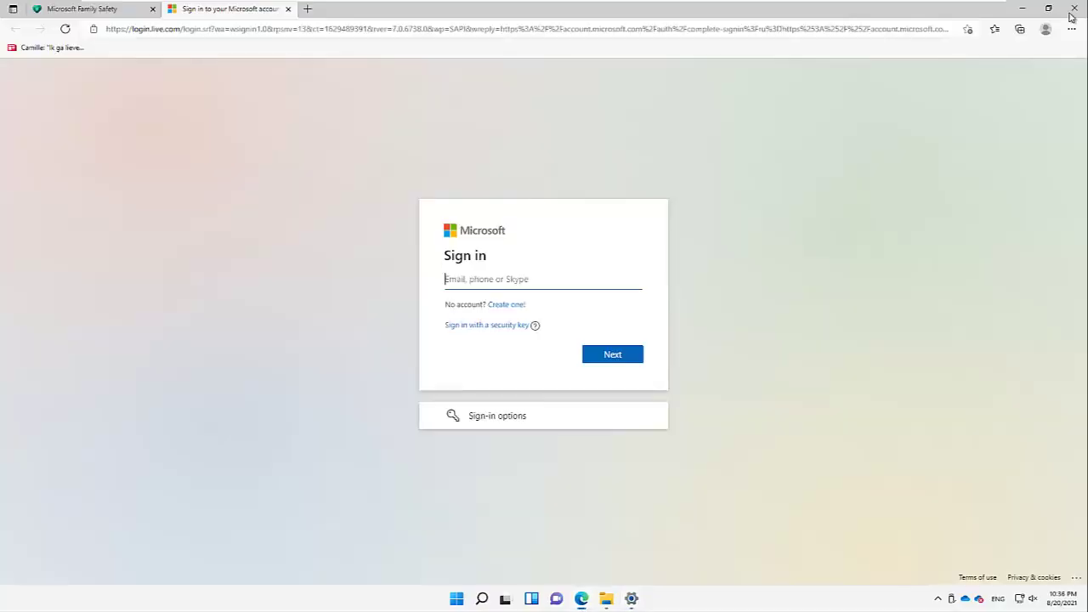
pyautogui.click(1074, 10)
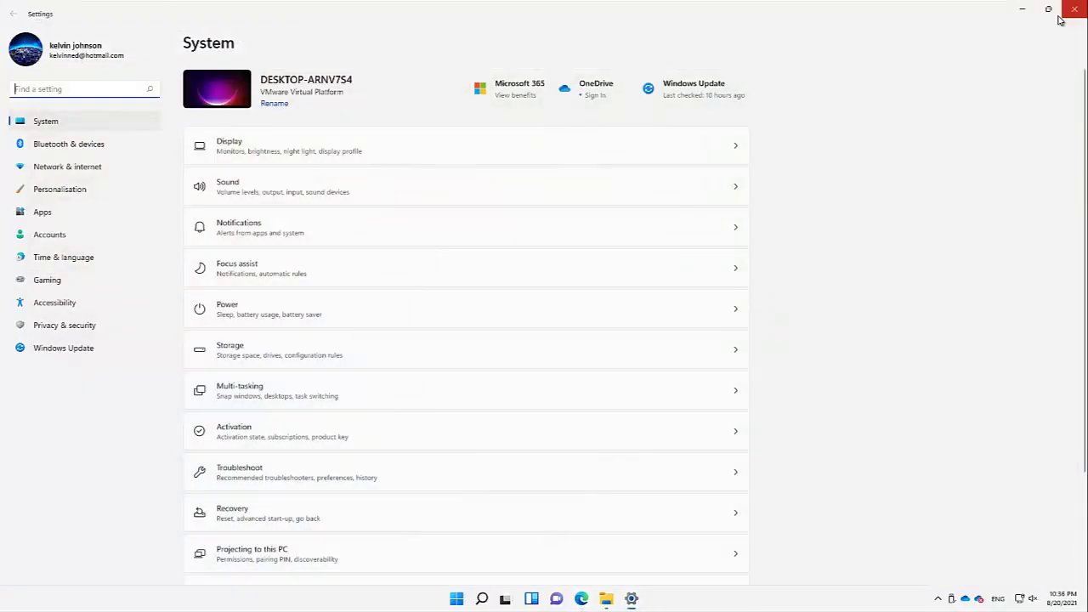
pyautogui.click(1075, 9)
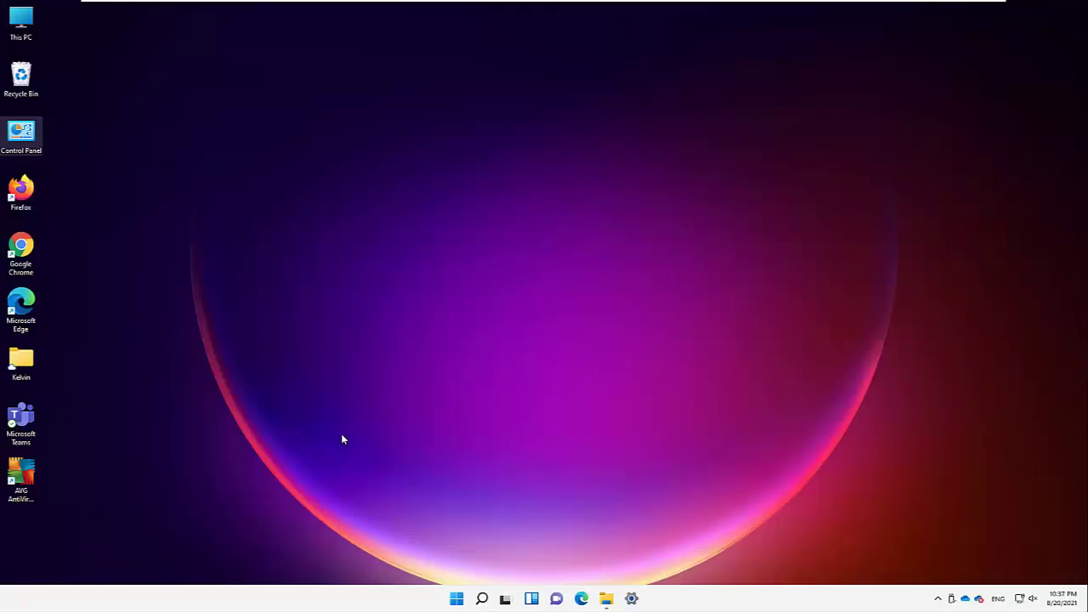